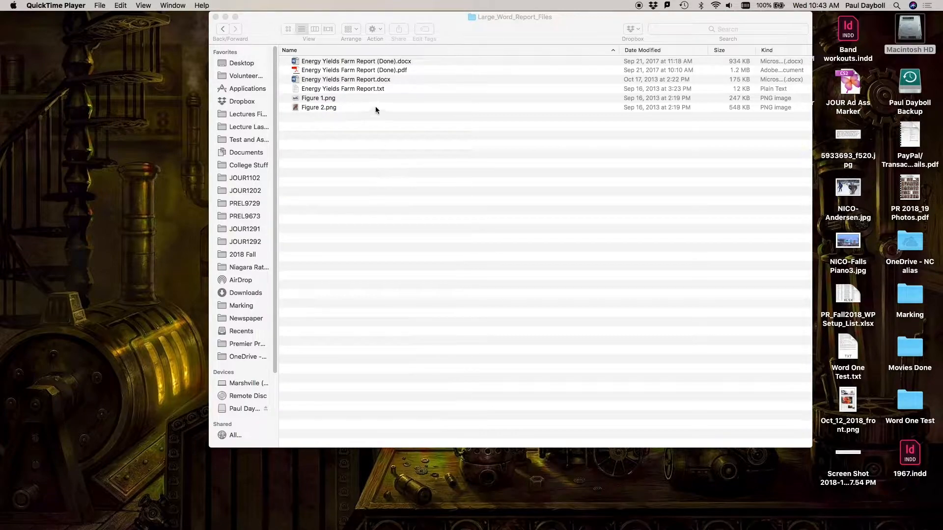
# Open Energy Yields Farm Report.docx from the Large_Word_Report_Files folder and enlarge its window to fill the screen.
pyautogui.click(340, 81)
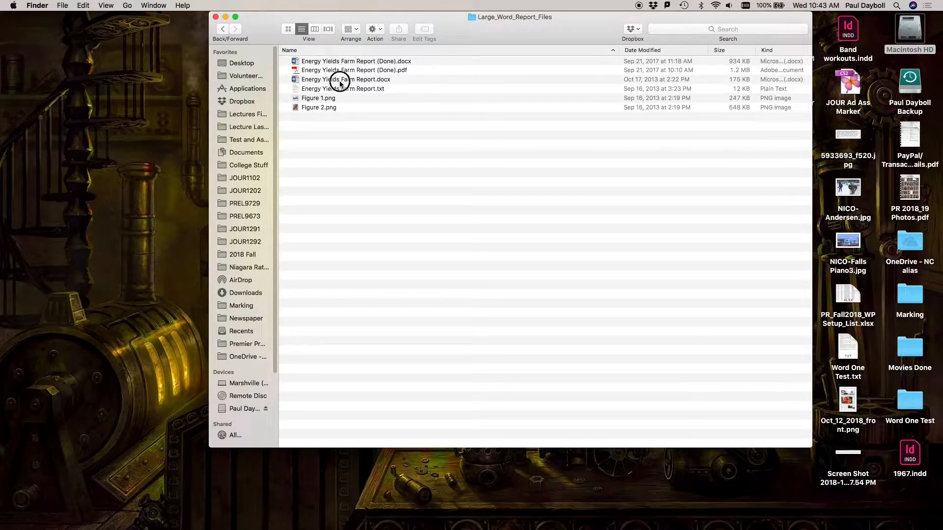
pyautogui.click(340, 80)
pyautogui.doubleClick(340, 81)
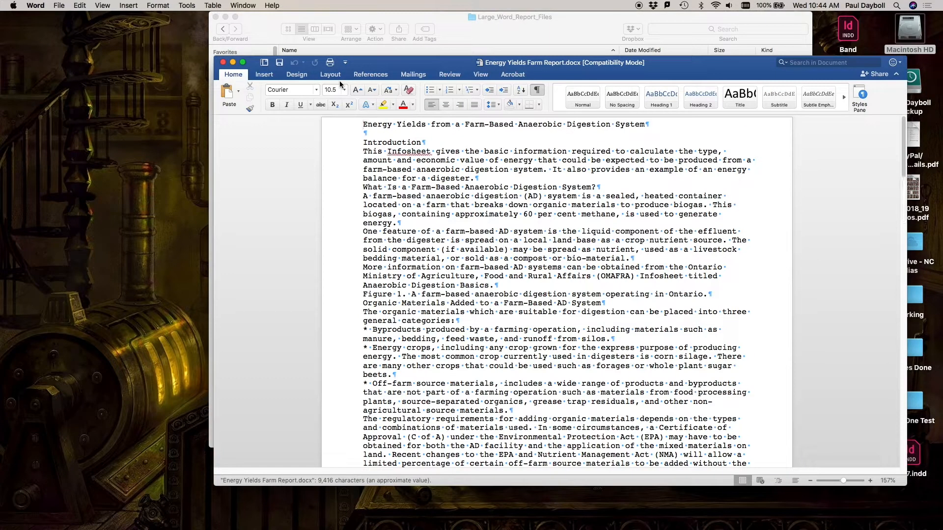
pyautogui.moveTo(367, 62); pyautogui.dragTo(154, 17)
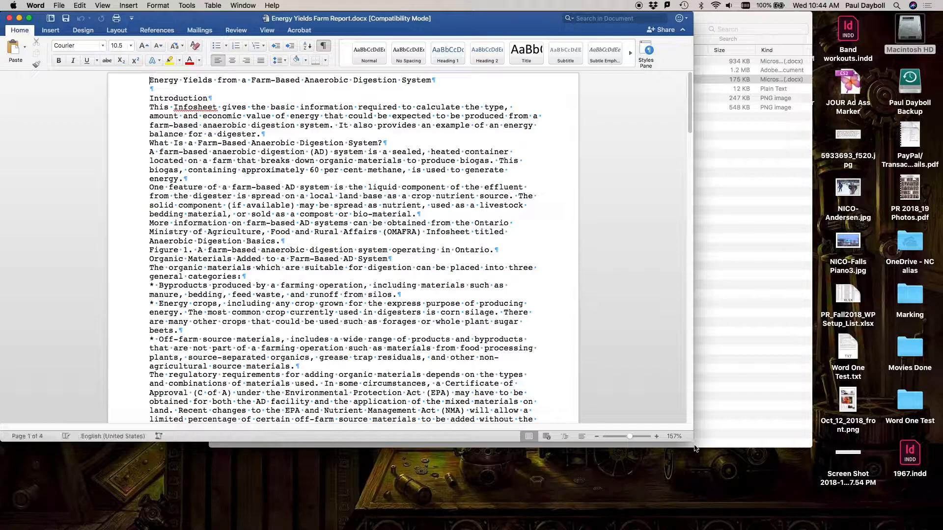
pyautogui.moveTo(692, 442); pyautogui.dragTo(939, 519)
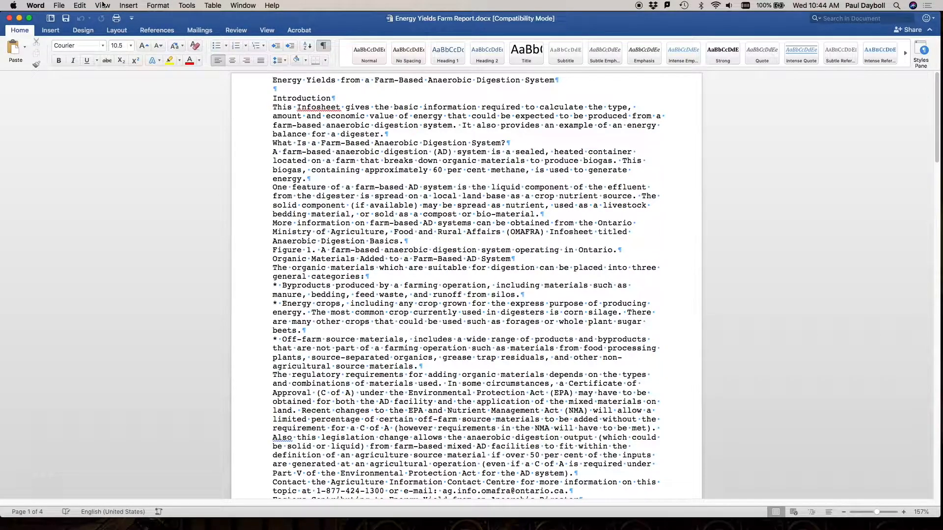
pyautogui.click(60, 6)
pyautogui.moveTo(41, 10)
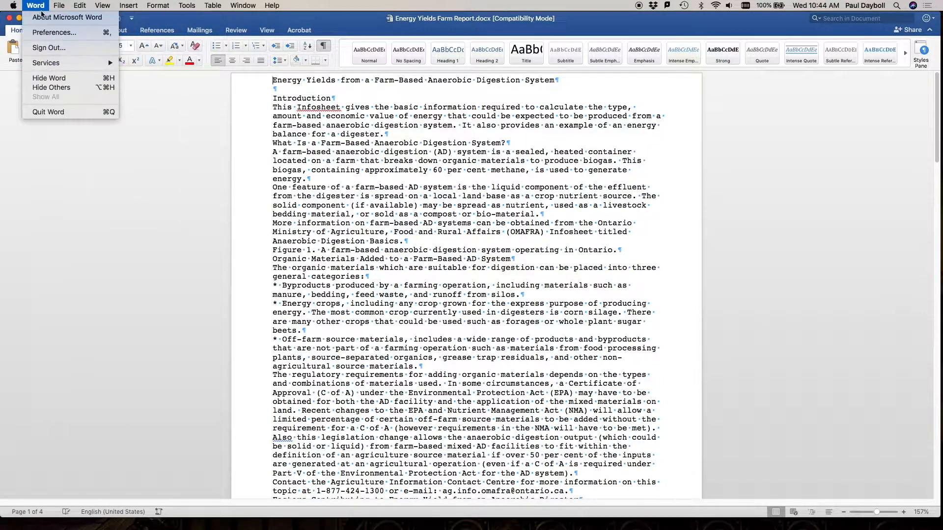
pyautogui.click(54, 34)
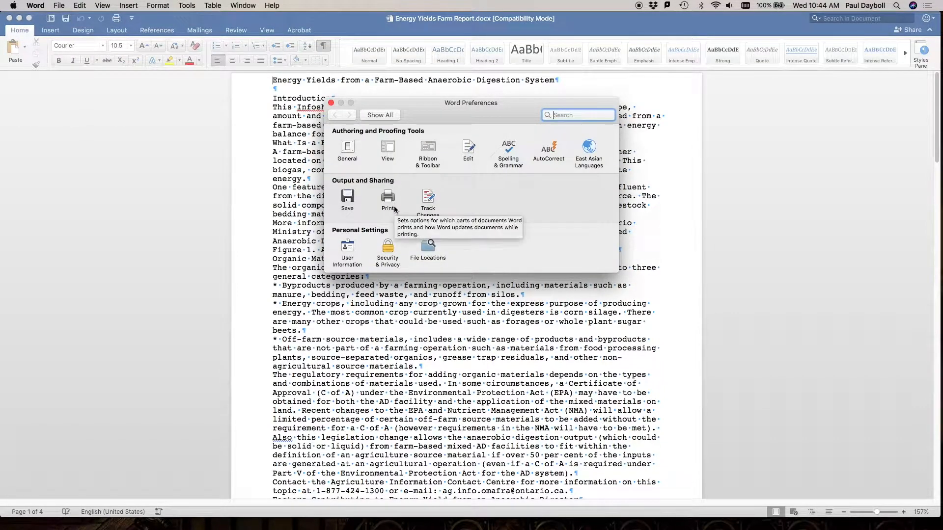
pyautogui.click(348, 147)
pyautogui.click(466, 231)
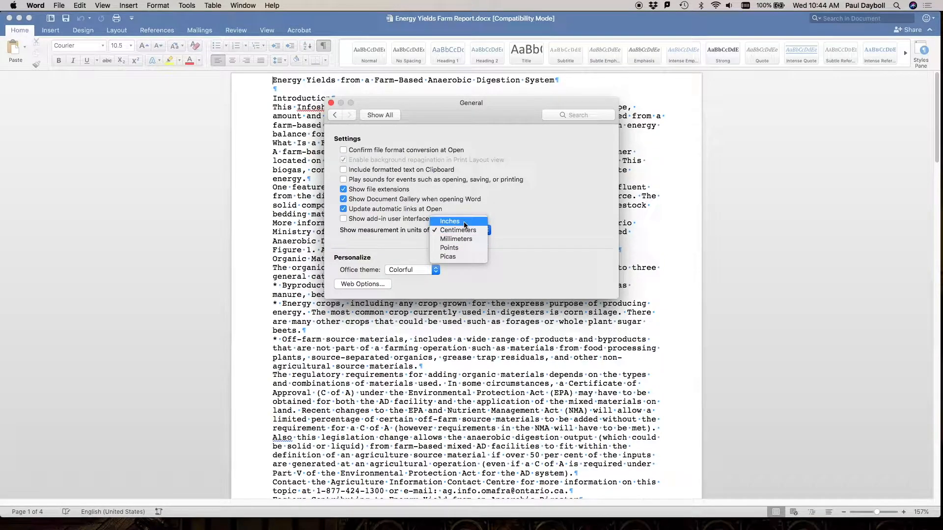
pyautogui.click(332, 104)
pyautogui.click(330, 103)
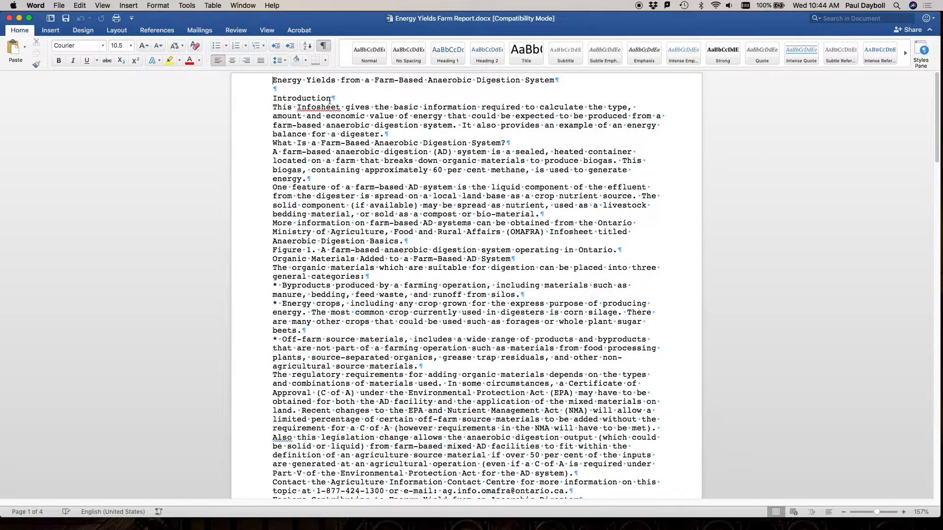
# Set the measurement units to inches in the general preferences and show the ruler above the document.
pyautogui.click(29, 5)
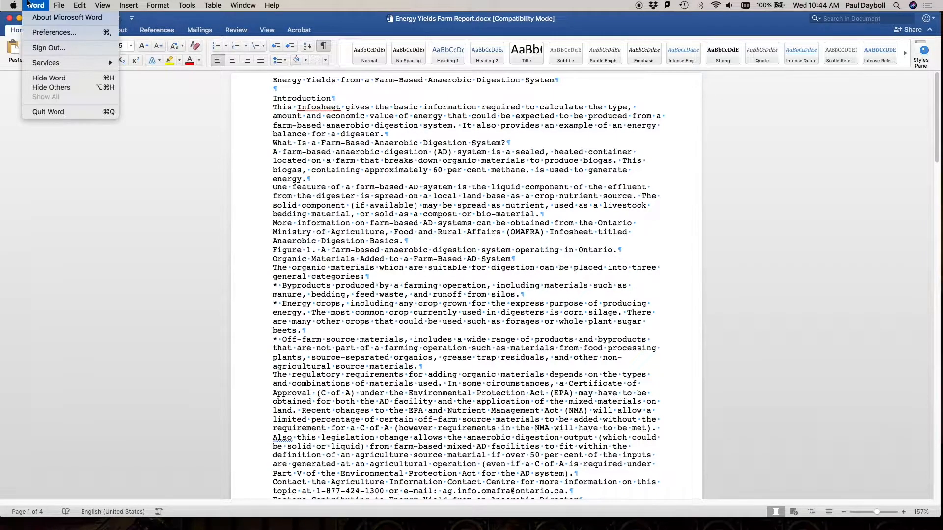
pyautogui.click(55, 34)
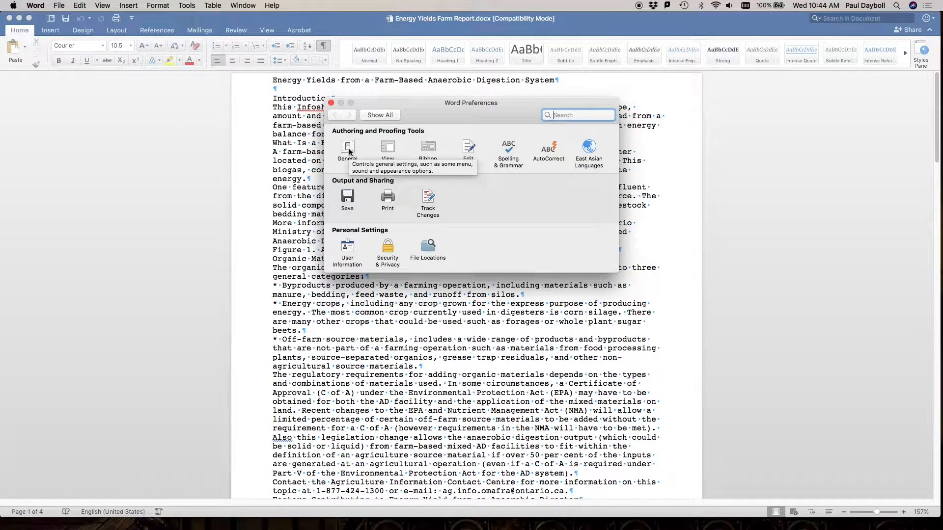
pyautogui.click(349, 148)
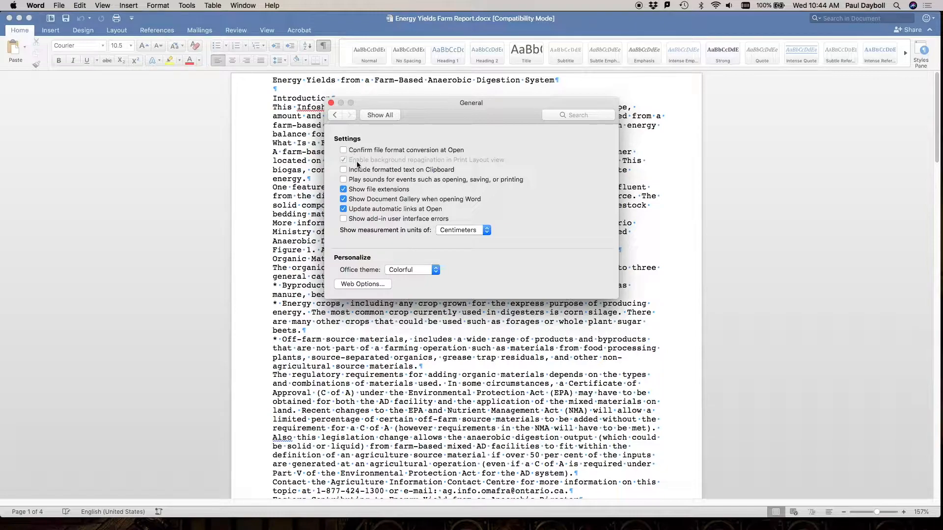
pyautogui.click(462, 231)
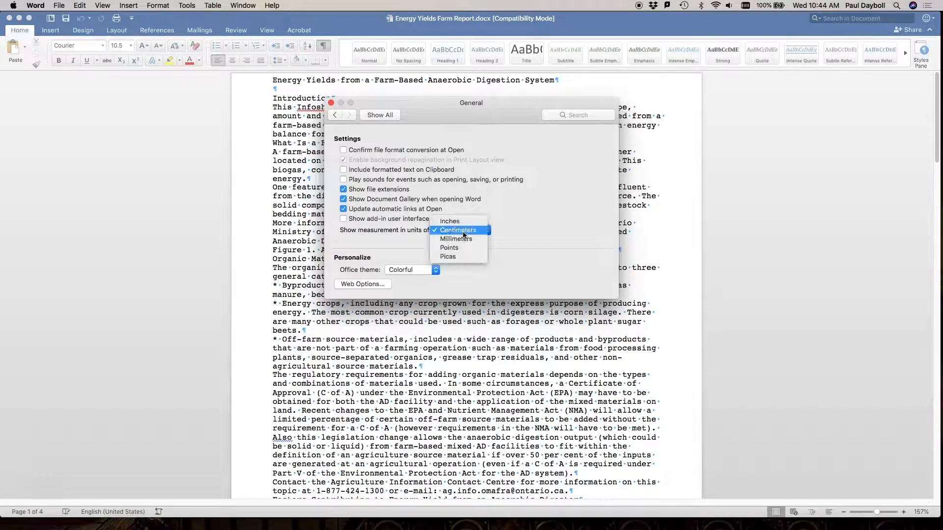
pyautogui.click(459, 222)
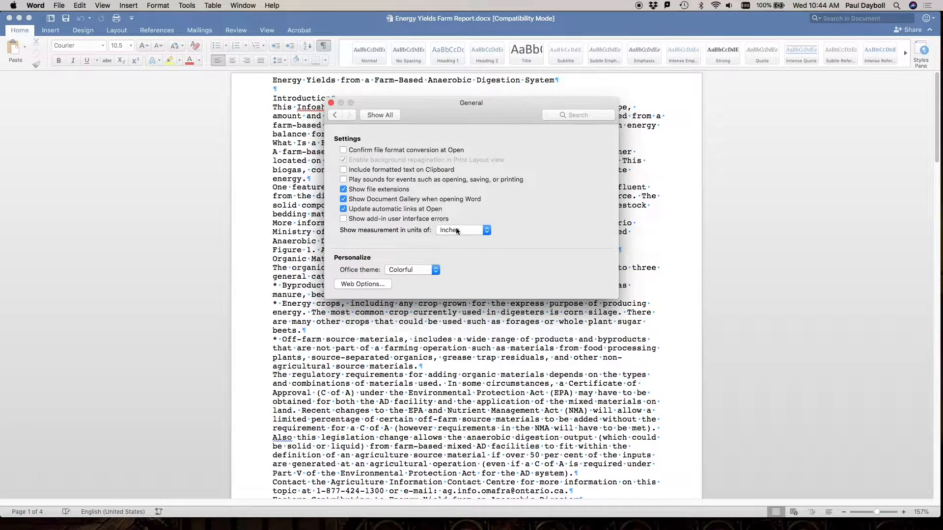
pyautogui.click(331, 103)
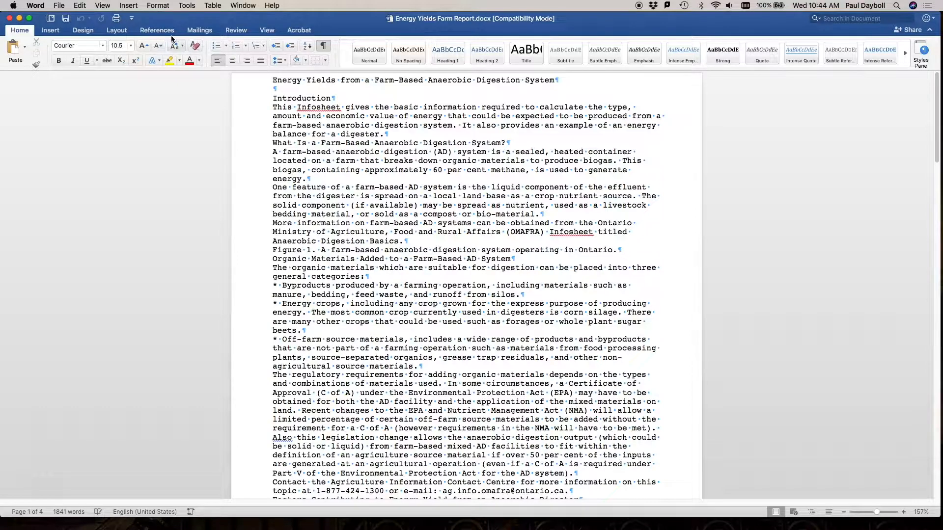
pyautogui.click(103, 5)
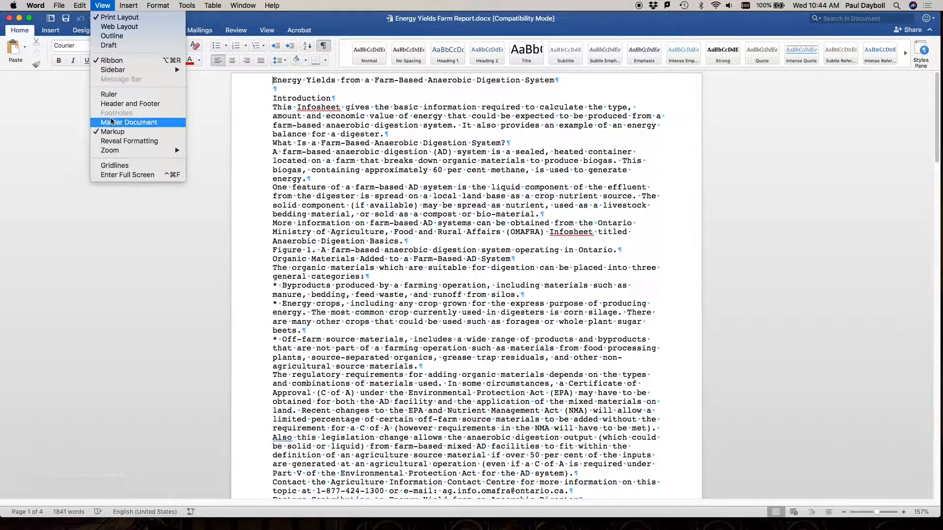
pyautogui.click(103, 95)
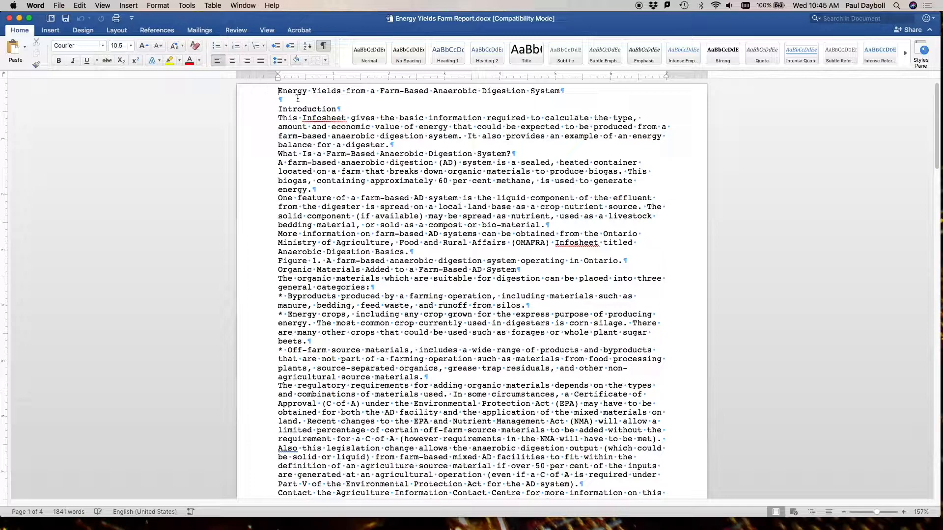
# Set the document's top and bottom margins to 0.75 inch and its left and right margins to 1 inch.
pyautogui.click(128, 4)
pyautogui.moveTo(157, 5)
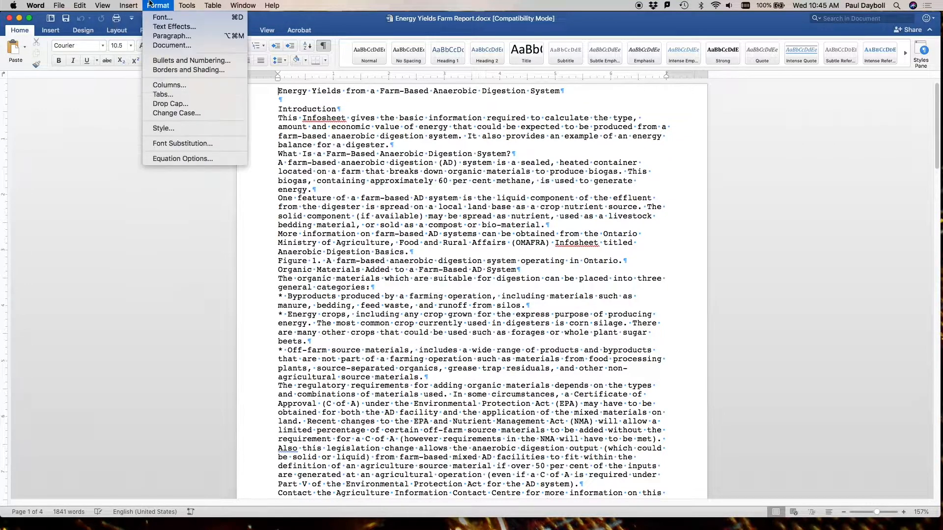
pyautogui.click(156, 46)
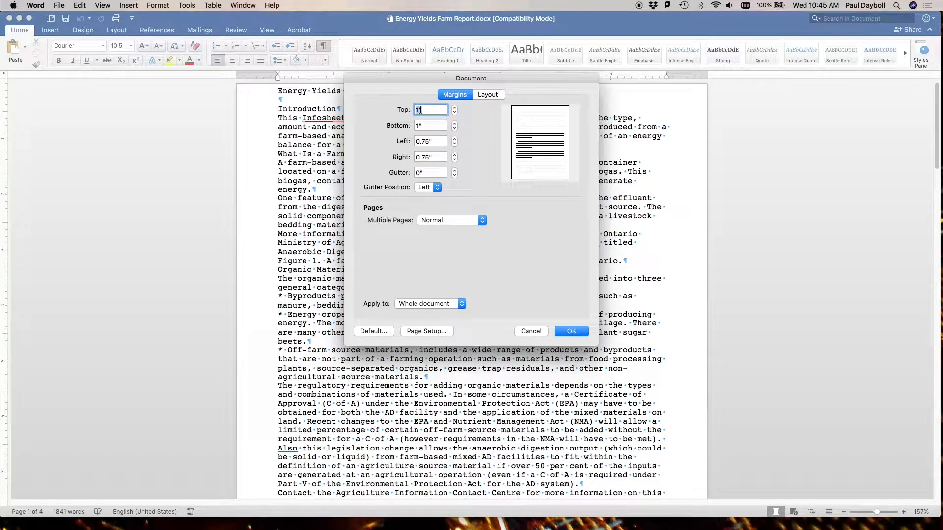
pyautogui.write('.75')
pyautogui.press('Tab')
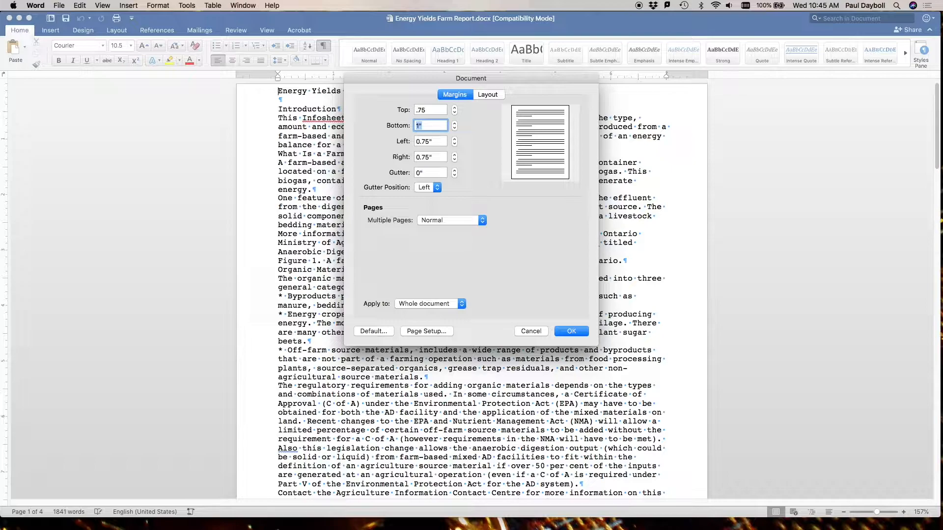
pyautogui.write('.75')
pyautogui.press('Tab')
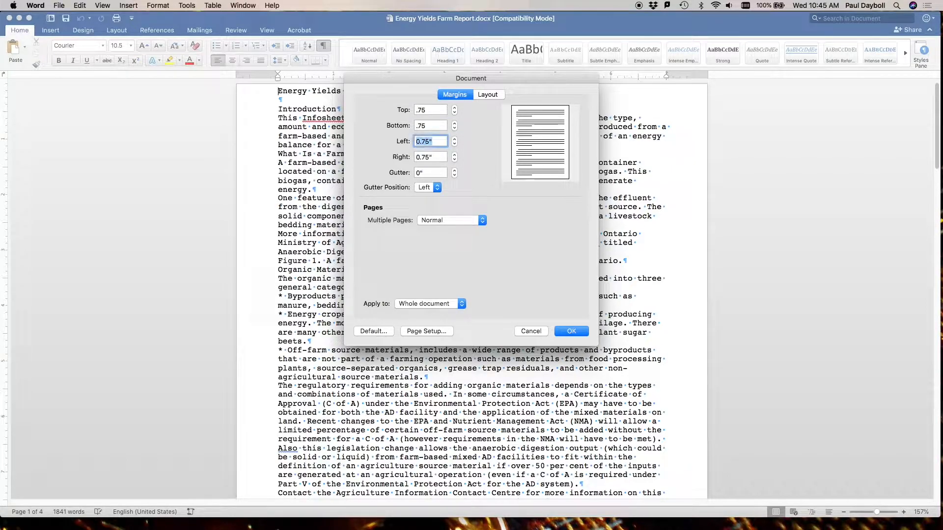
pyautogui.write('1')
pyautogui.press('Tab')
pyautogui.write('1')
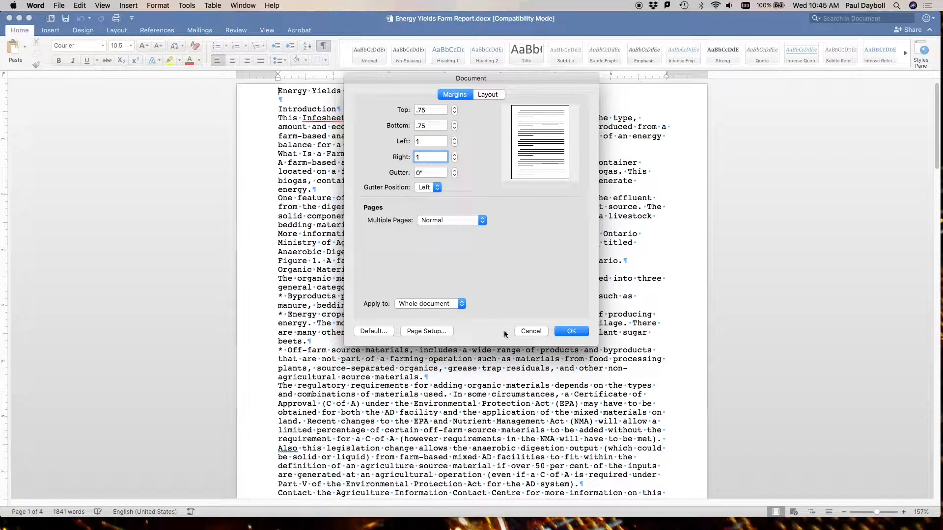
# Apply the margin settings to the whole document.
pyautogui.click(432, 306)
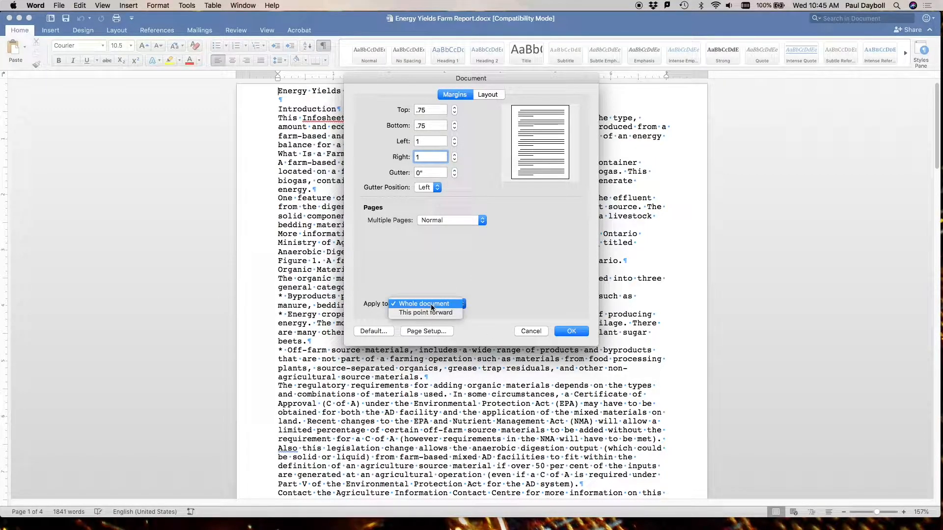
pyautogui.click(417, 275)
pyautogui.click(415, 304)
pyautogui.click(418, 282)
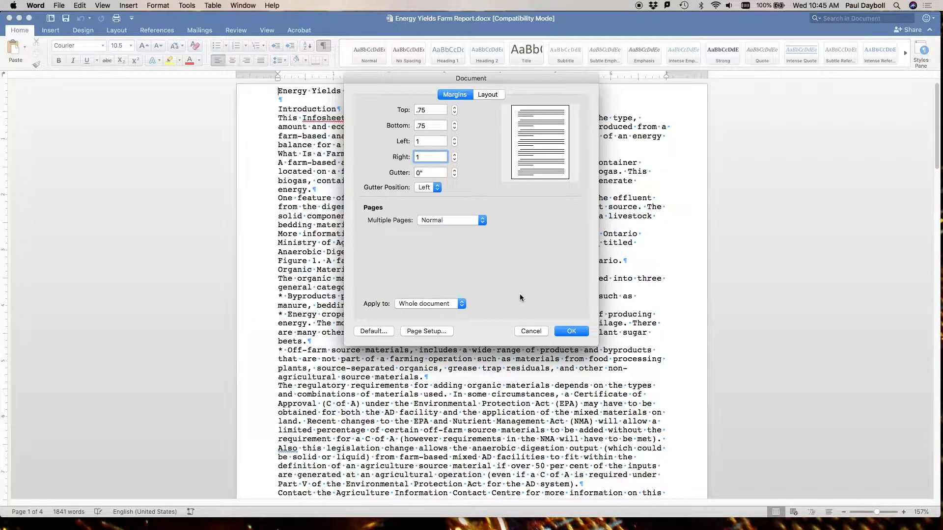
pyautogui.click(565, 331)
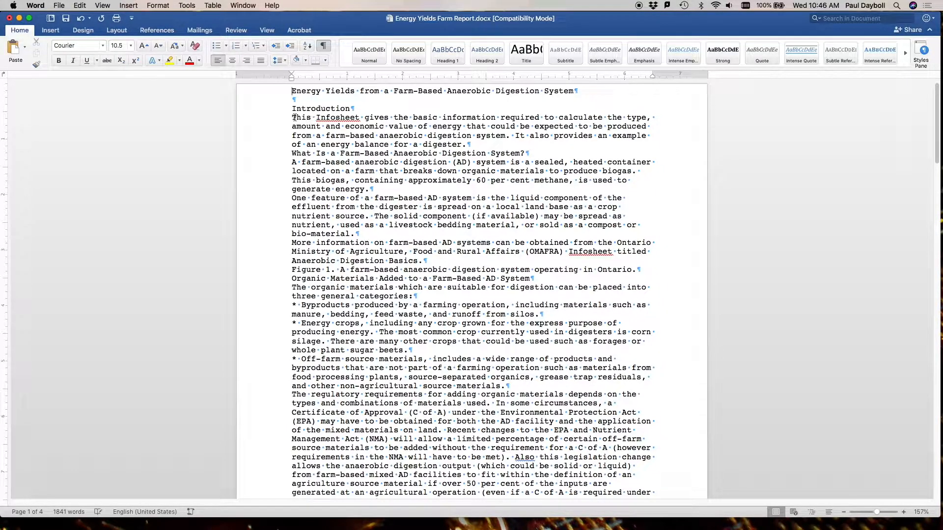
# Format the paragraph under the Introduction heading in Cambria 11 pt with a first-line indent of about 0.19 inch.
pyautogui.moveTo(292, 118); pyautogui.dragTo(470, 142)
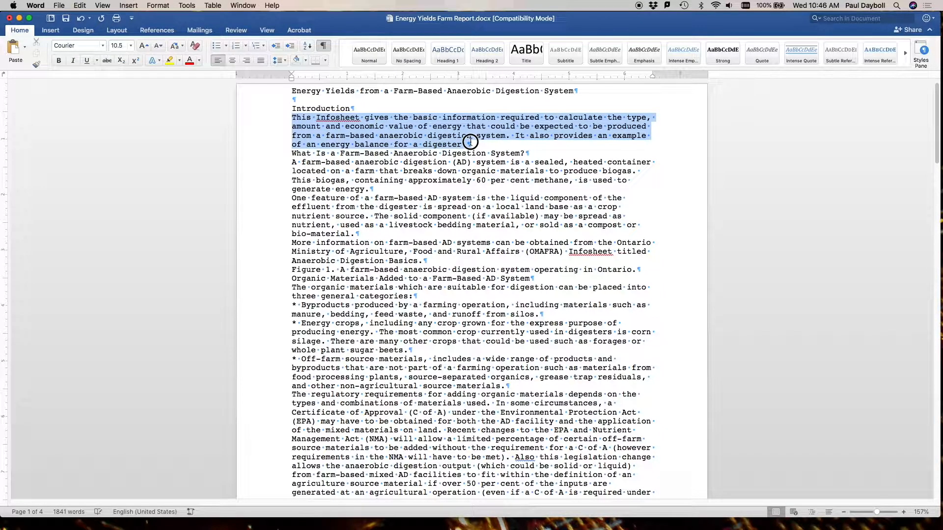
pyautogui.moveTo(470, 142); pyautogui.dragTo(470, 143)
pyautogui.click(86, 46)
pyautogui.write('Cambria')
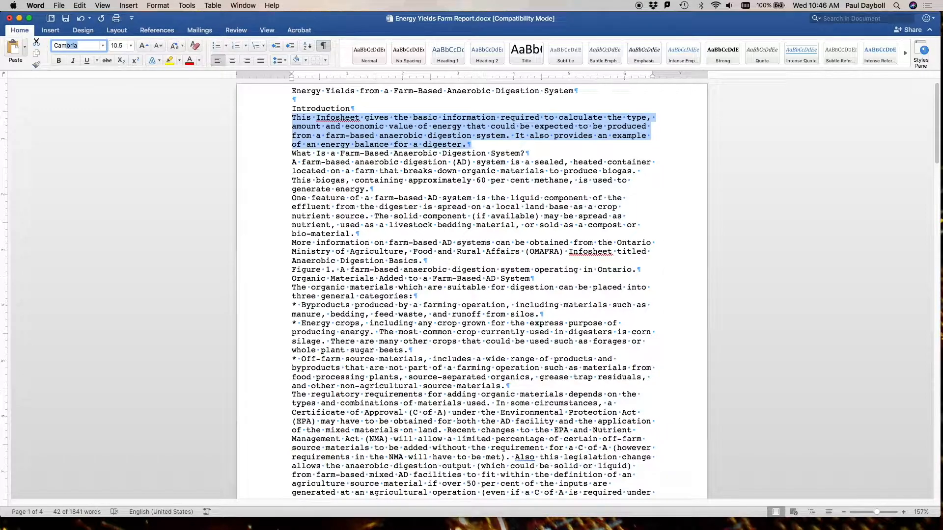
pyautogui.press('Tab')
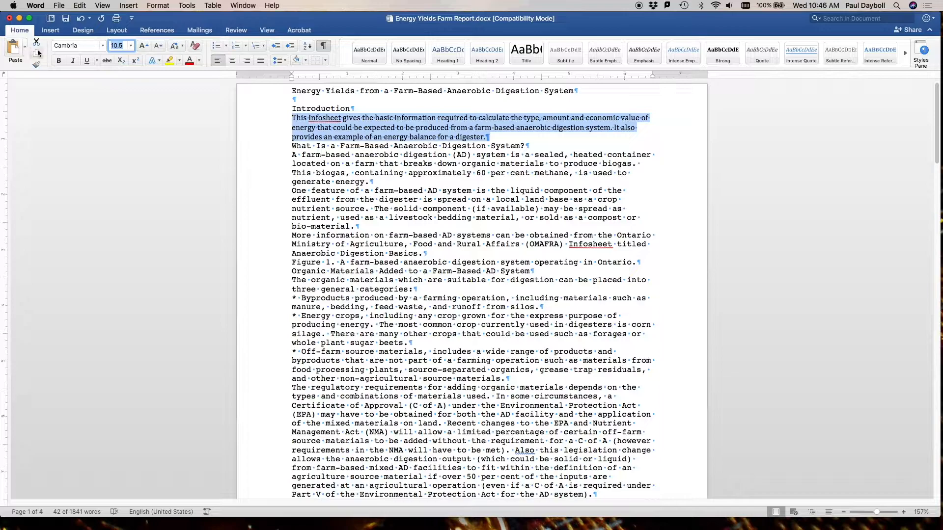
pyautogui.write('11')
pyautogui.press('Return')
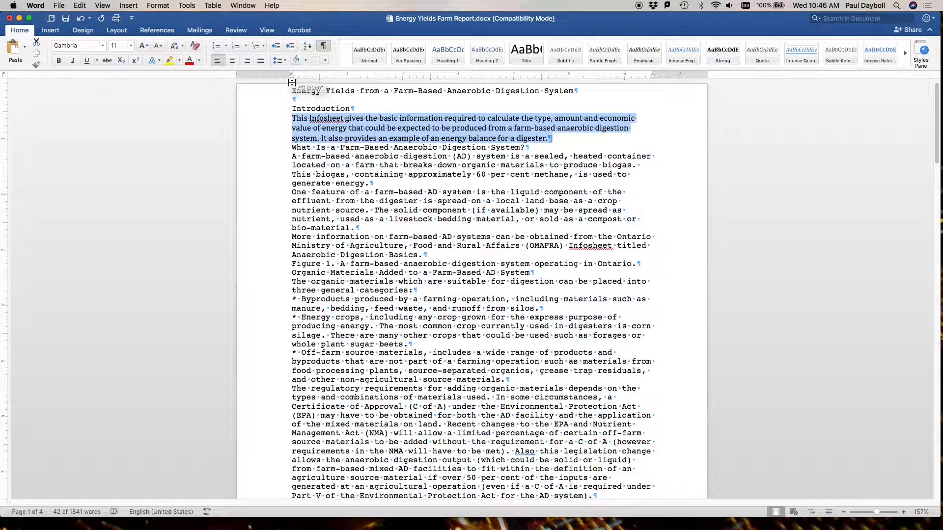
pyautogui.moveTo(292, 75)
pyautogui.mouseDown()
pyautogui.moveTo(348, 78)
pyautogui.moveTo(290, 81)
pyautogui.moveTo(298, 73)
pyautogui.mouseUp()
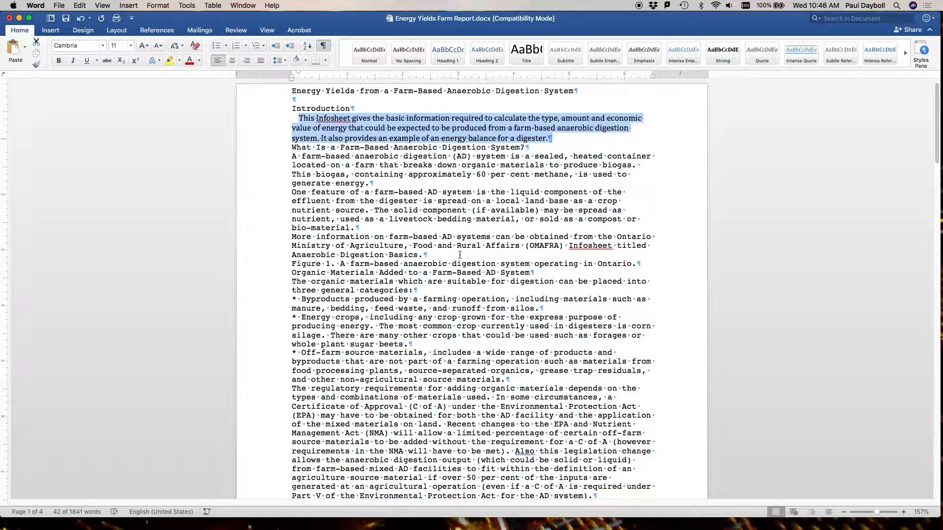
pyautogui.moveTo(299, 72); pyautogui.dragTo(303, 73)
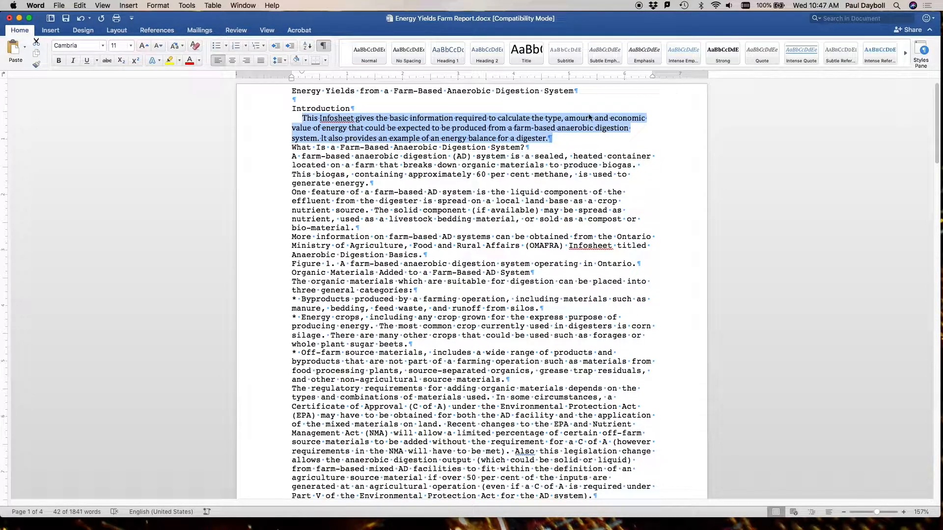
# Create a paragraph style from the selected Introduction paragraph, named with the author's first name plus "Body Copy" and based on (no style).
pyautogui.click(923, 54)
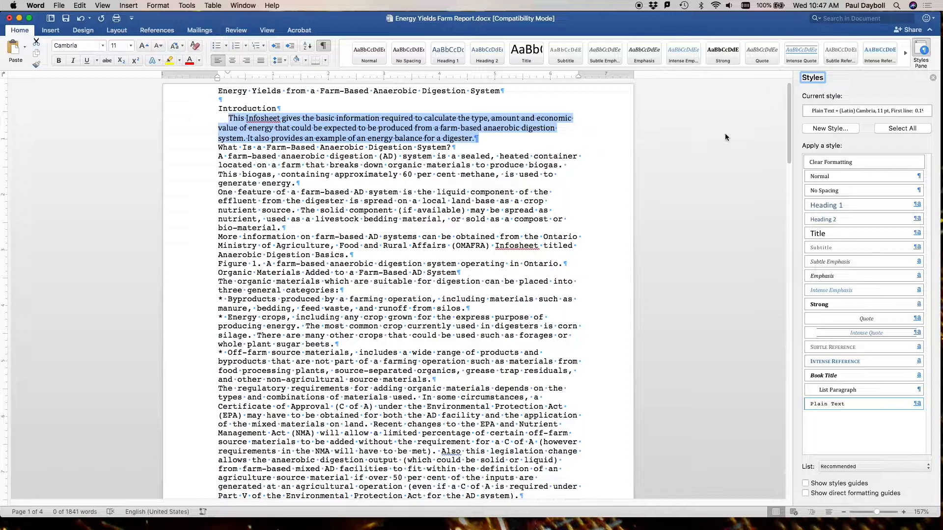
pyautogui.click(825, 128)
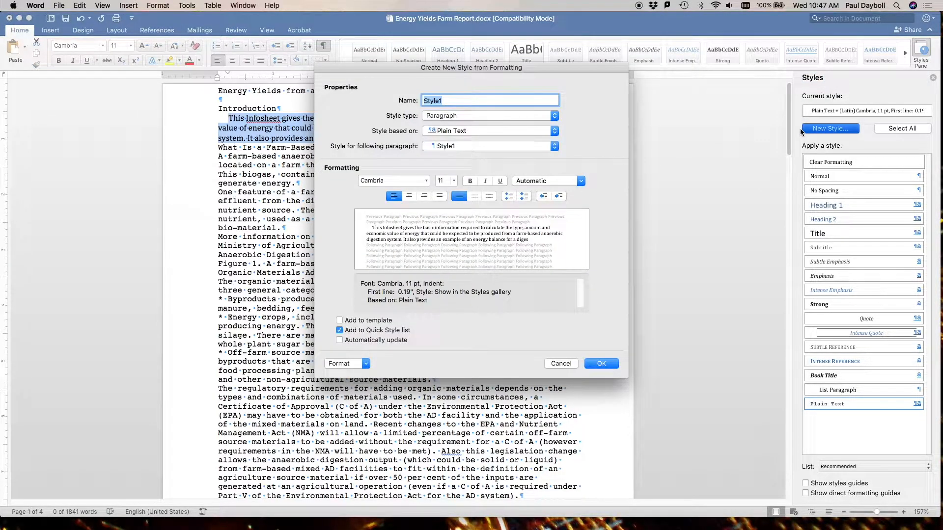
pyautogui.write('Paul Body Copy')
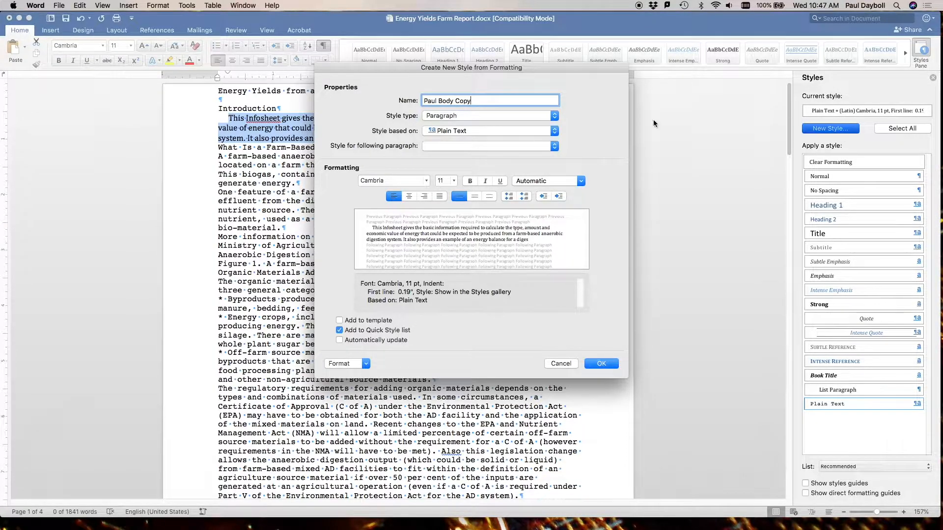
pyautogui.click(554, 130)
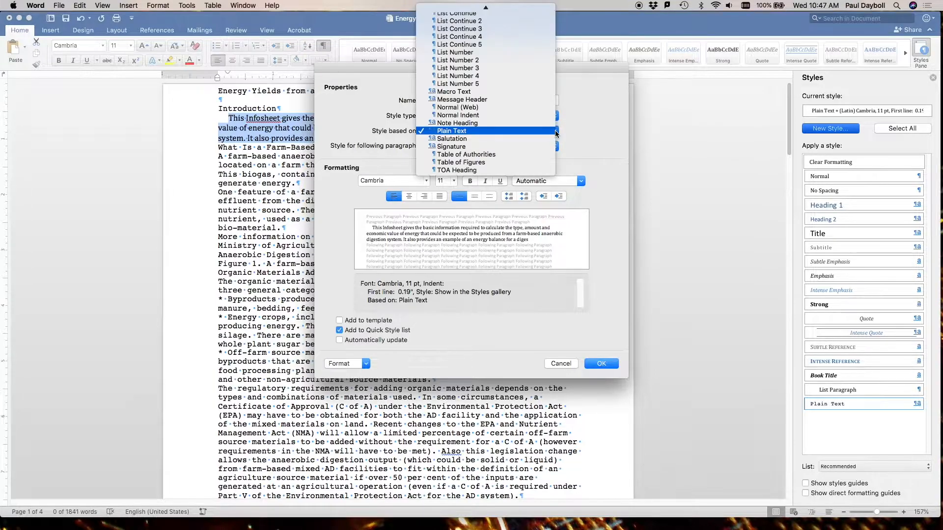
pyautogui.moveTo(519, 3)
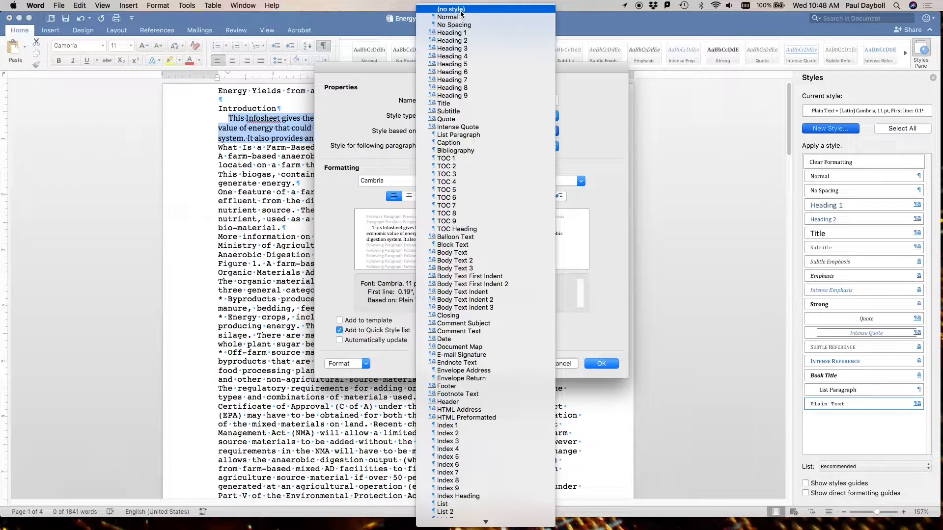
pyautogui.click(451, 9)
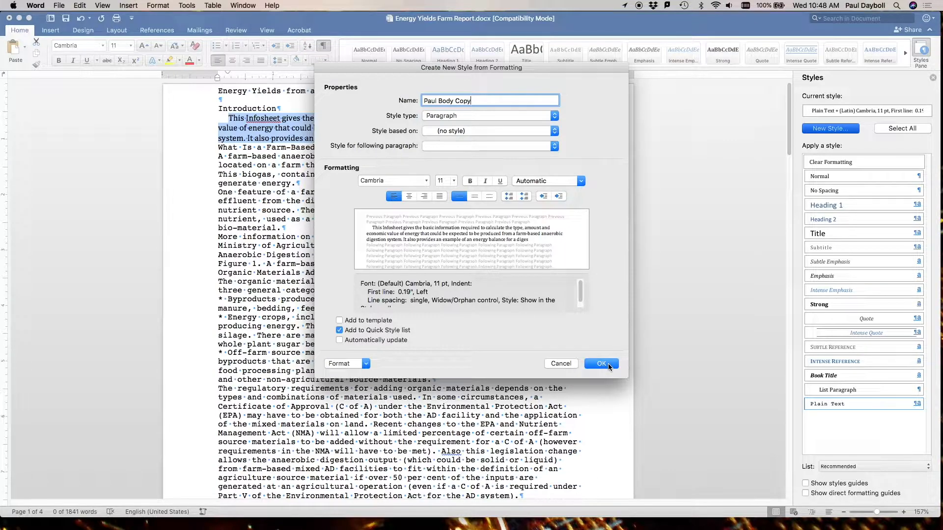
pyautogui.moveTo(580, 294); pyautogui.dragTo(581, 288)
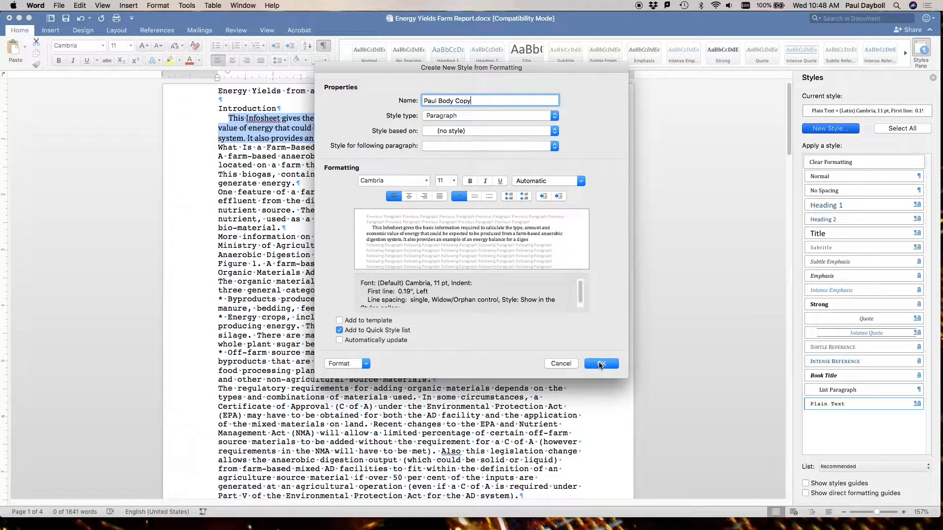
pyautogui.click(600, 365)
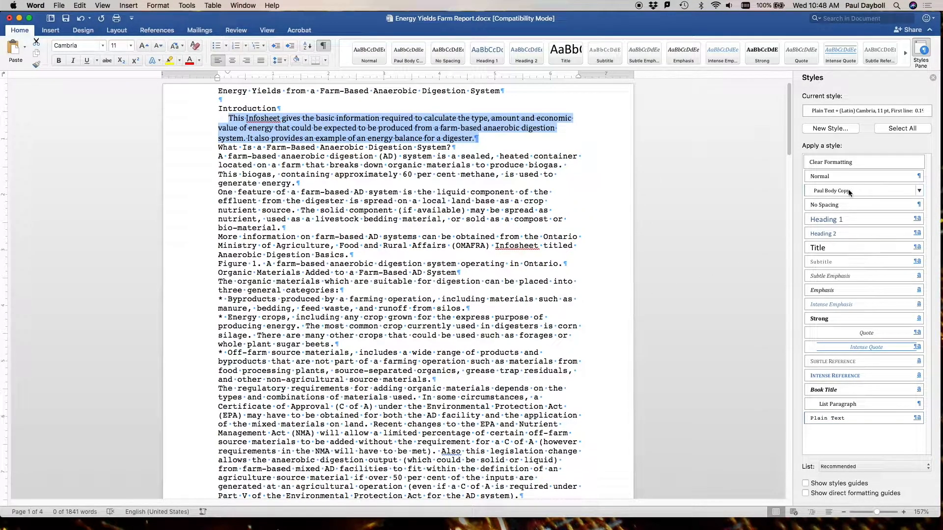
# Apply the custom Body Copy style to the text of the whole document.
pyautogui.moveTo(851, 193)
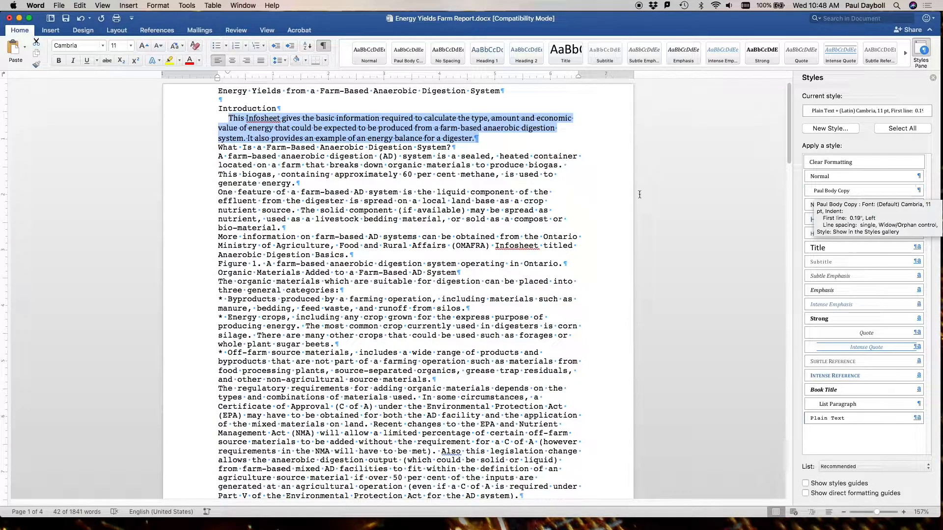
pyautogui.click(494, 182)
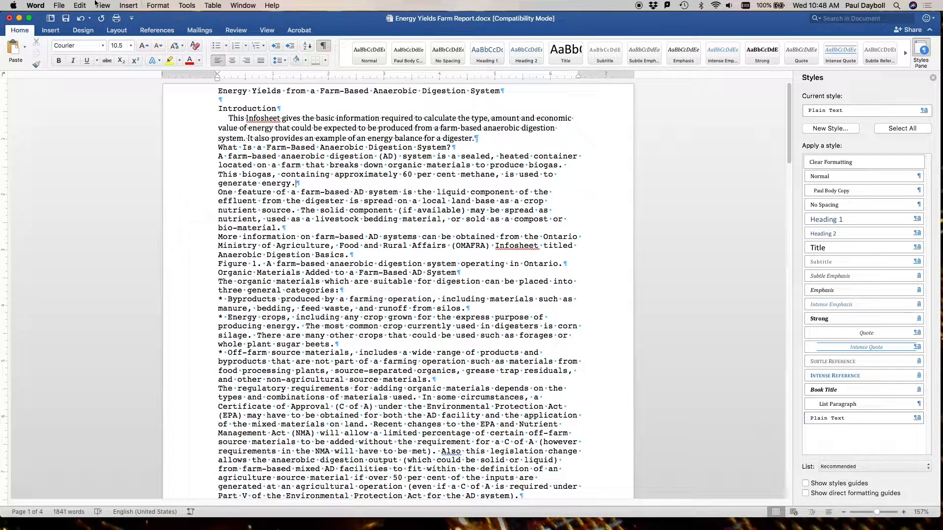
pyautogui.click(79, 5)
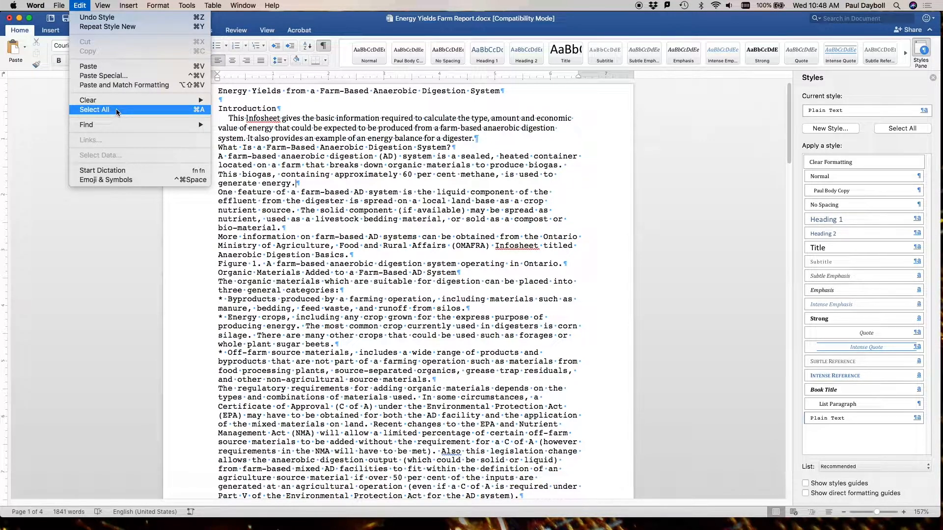
pyautogui.click(116, 110)
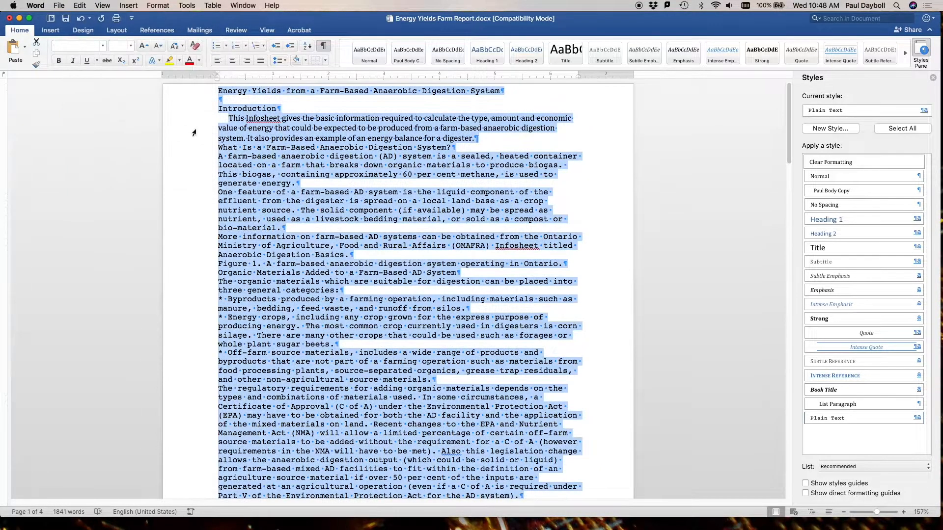
pyautogui.click(836, 191)
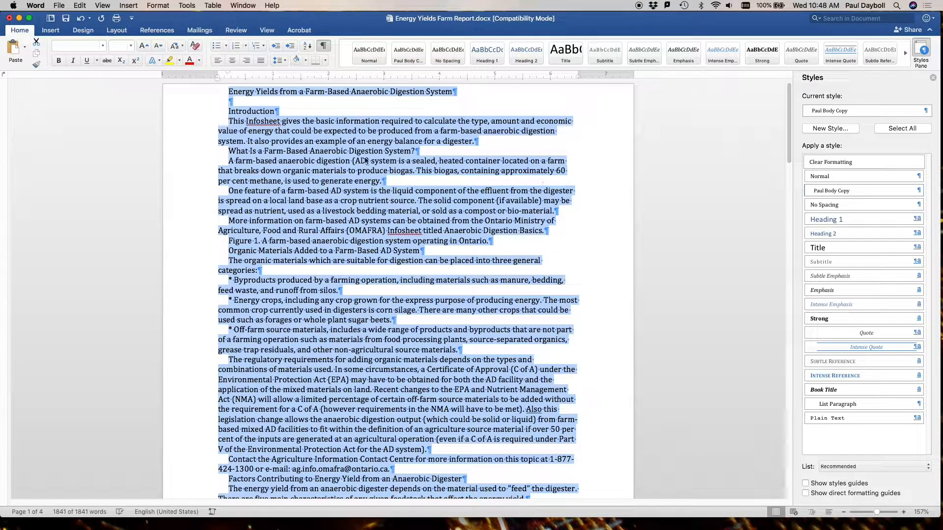
# Format the Introduction heading in Myriad Pro Semibold and set its first-line indent to 0 inches.
pyautogui.click(273, 111)
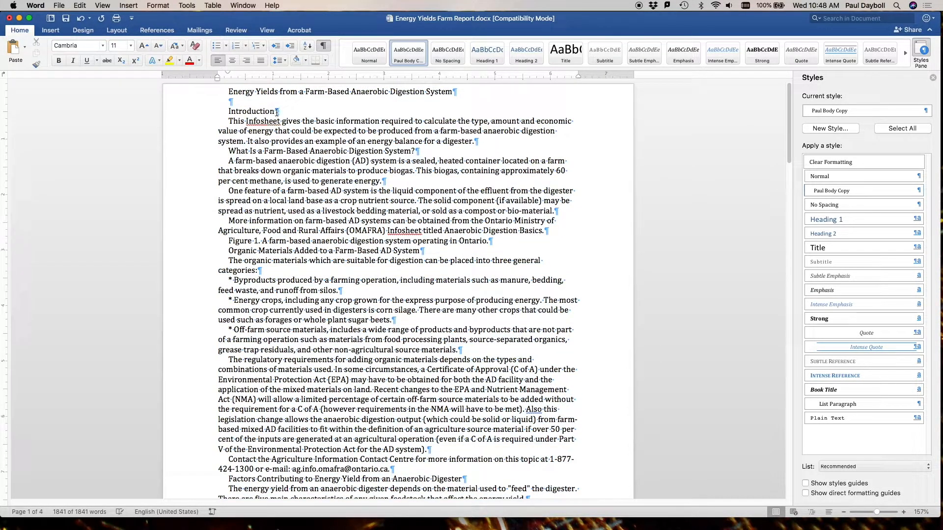
pyautogui.moveTo(276, 110); pyautogui.dragTo(221, 110)
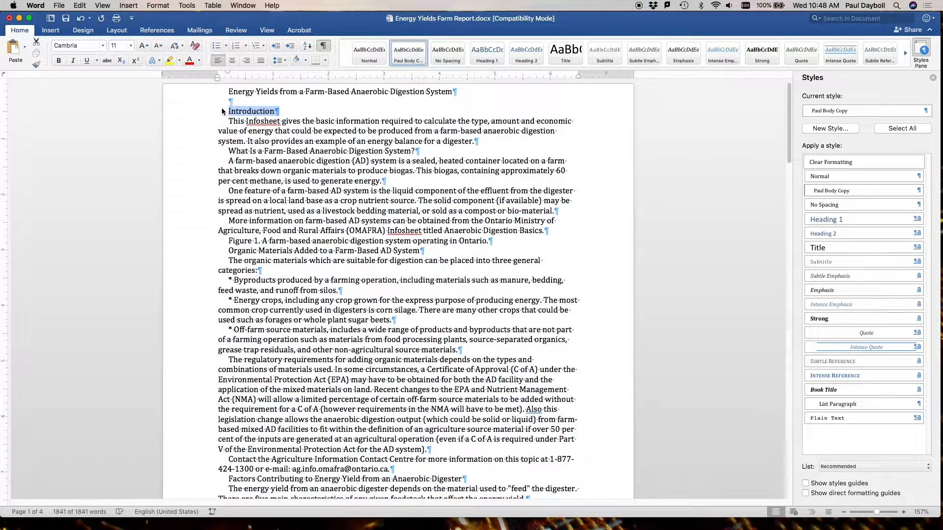
pyautogui.click(87, 45)
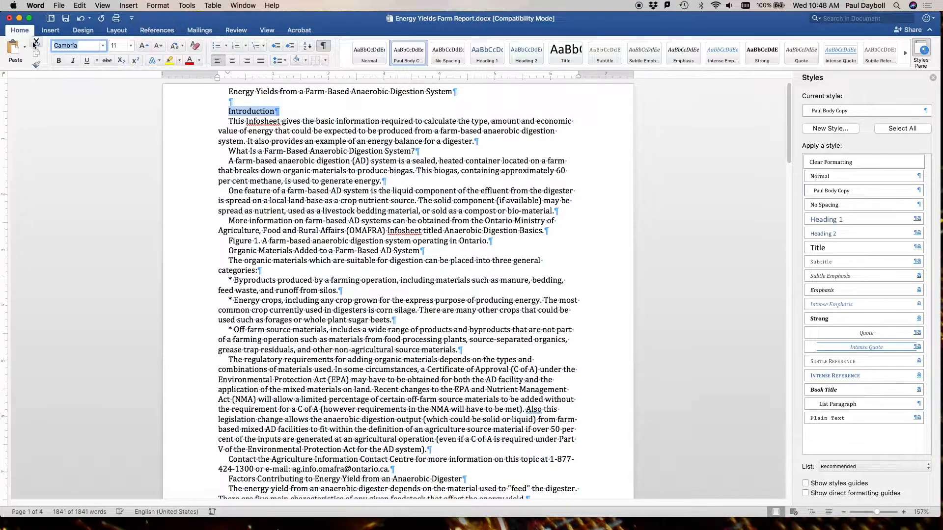
pyautogui.click(103, 45)
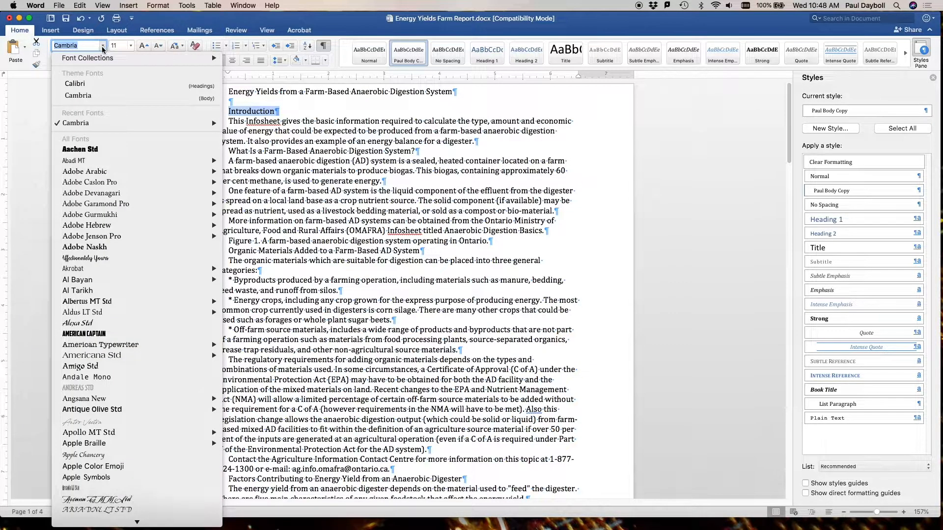
pyautogui.moveTo(110, 525)
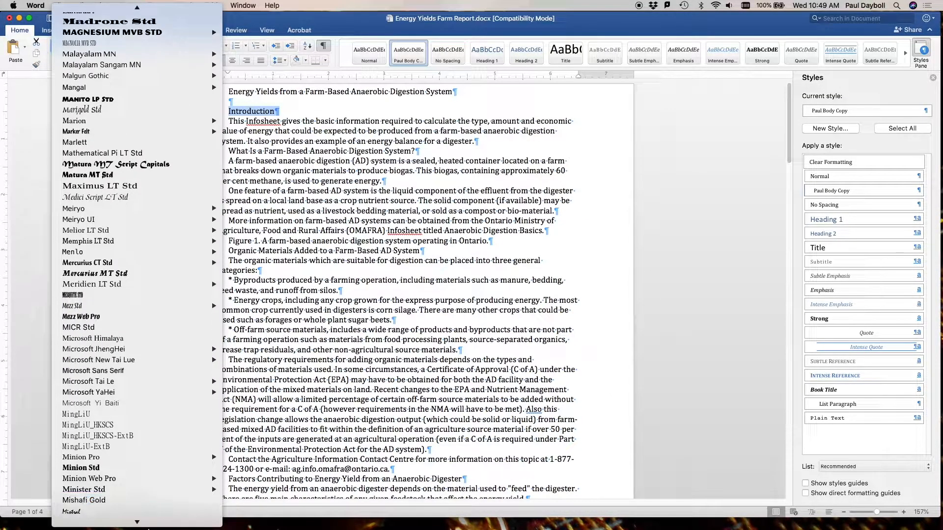
pyautogui.scroll(-10, 153, 501)
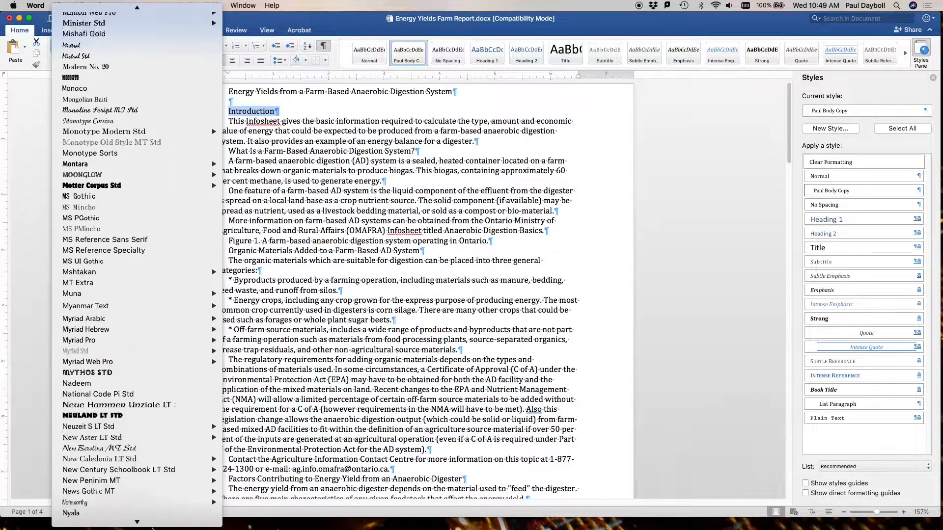
pyautogui.moveTo(148, 303)
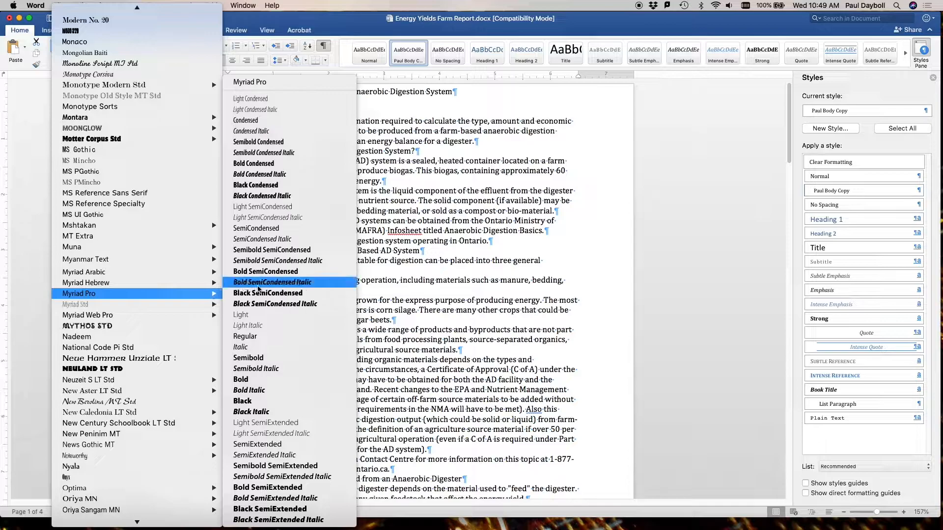
pyautogui.click(259, 359)
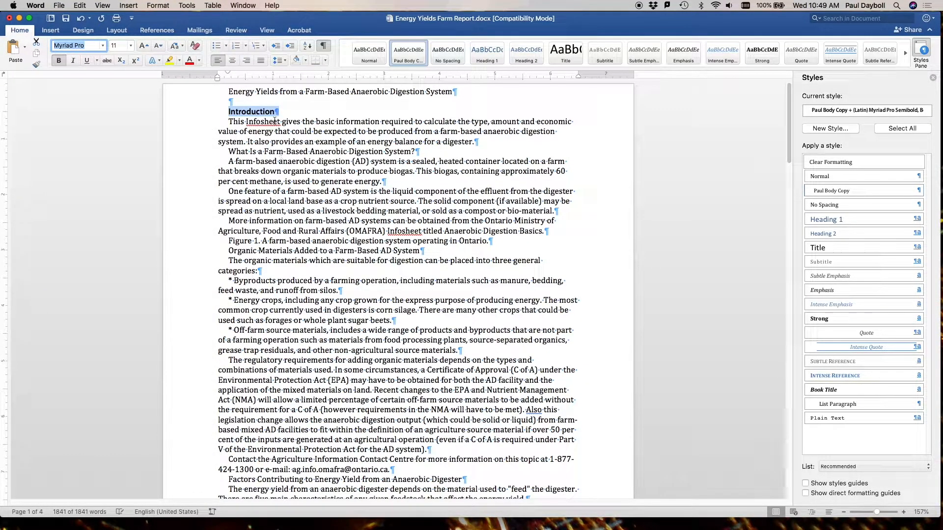
pyautogui.moveTo(228, 74)
pyautogui.mouseDown()
pyautogui.moveTo(199, 74)
pyautogui.moveTo(217, 78)
pyautogui.moveTo(199, 83)
pyautogui.moveTo(218, 82)
pyautogui.mouseUp()
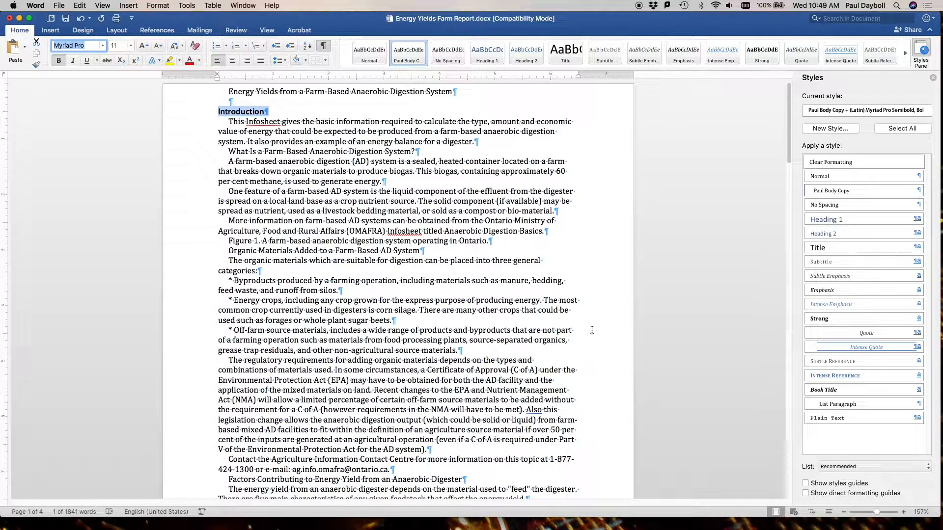
# Create a paragraph style from the Introduction heading, named with the author's first name plus "Subhead One" and based on (no style).
pyautogui.moveTo(876, 514); pyautogui.dragTo(879, 513)
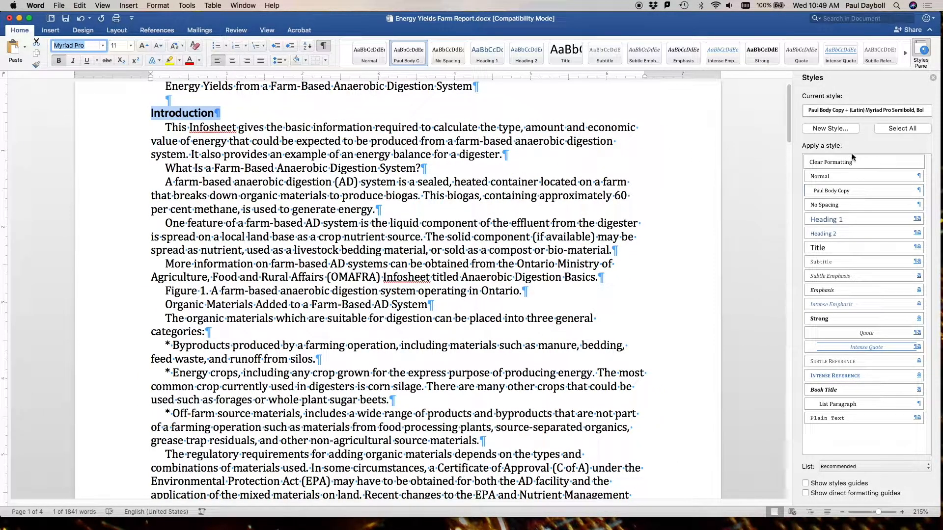
pyautogui.click(831, 128)
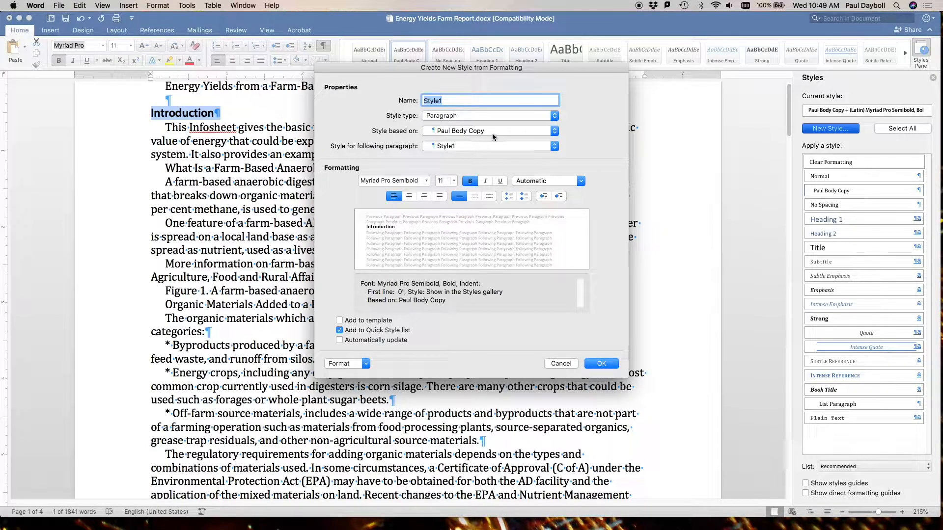
pyautogui.click(555, 130)
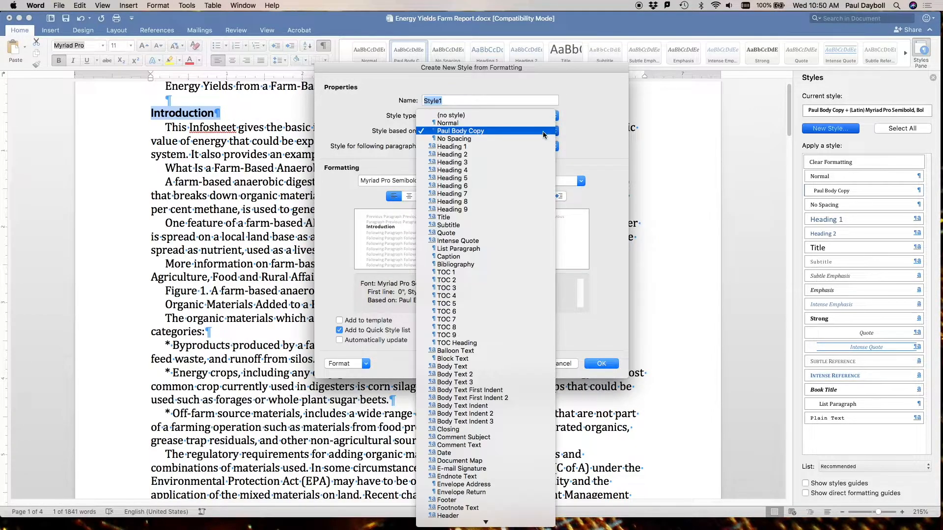
pyautogui.click(489, 118)
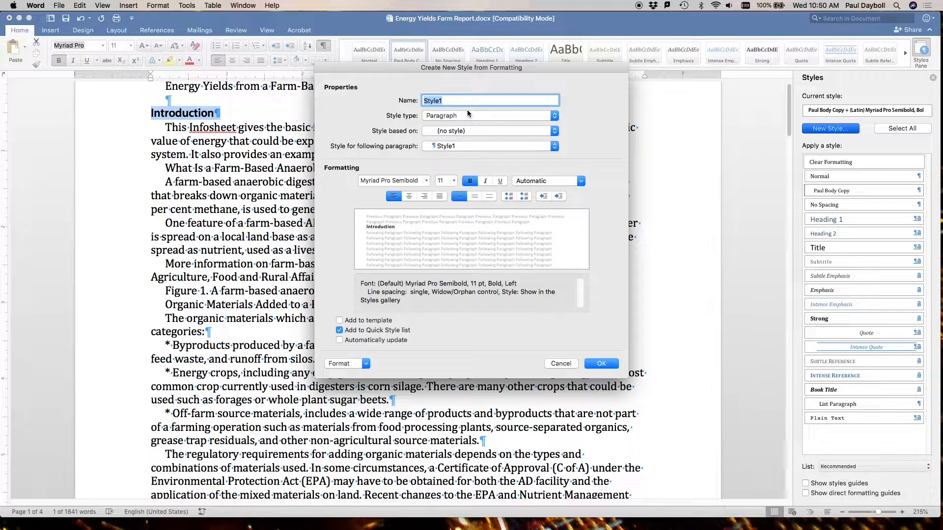
pyautogui.write('Paul')
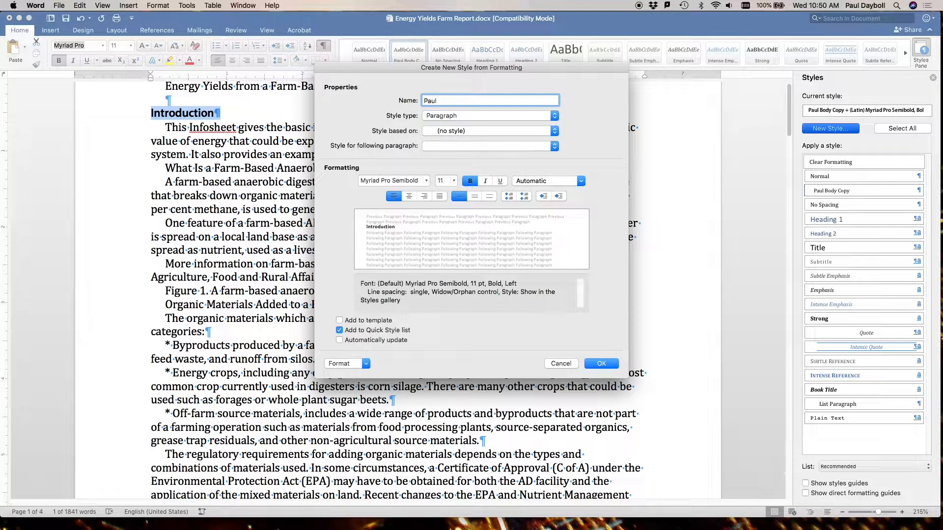
pyautogui.write(' Subhead One')
pyautogui.click(606, 362)
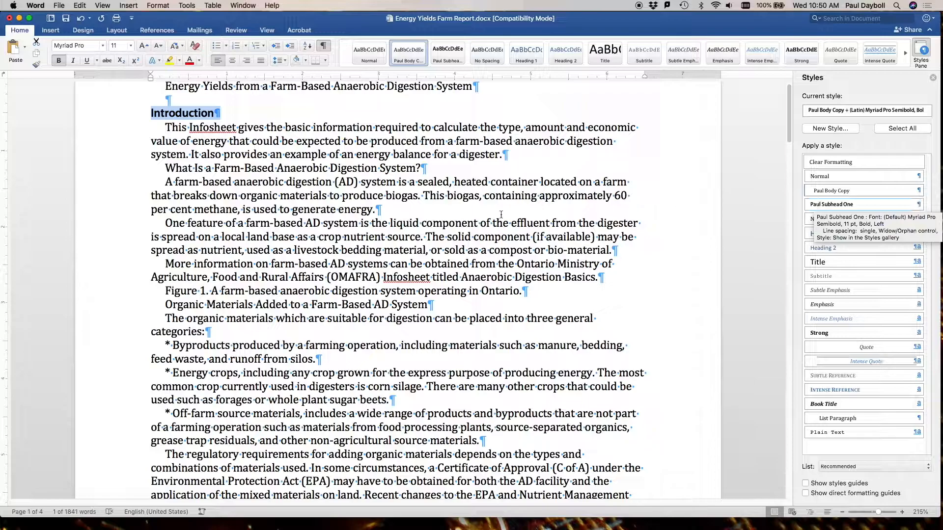
# Apply the custom Subhead One style to the heading "Organic Materials Added to a Farm-Based AD System".
pyautogui.click(166, 303)
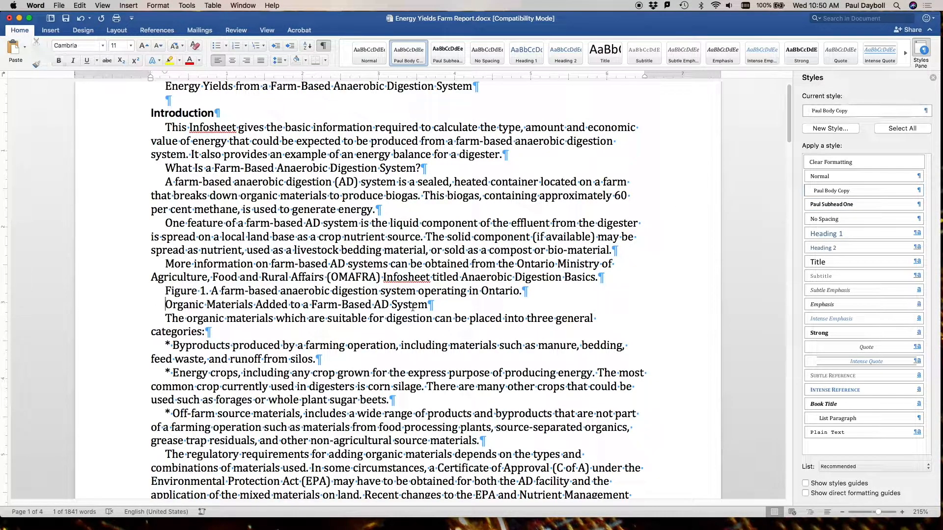
pyautogui.tripleClick(435, 304)
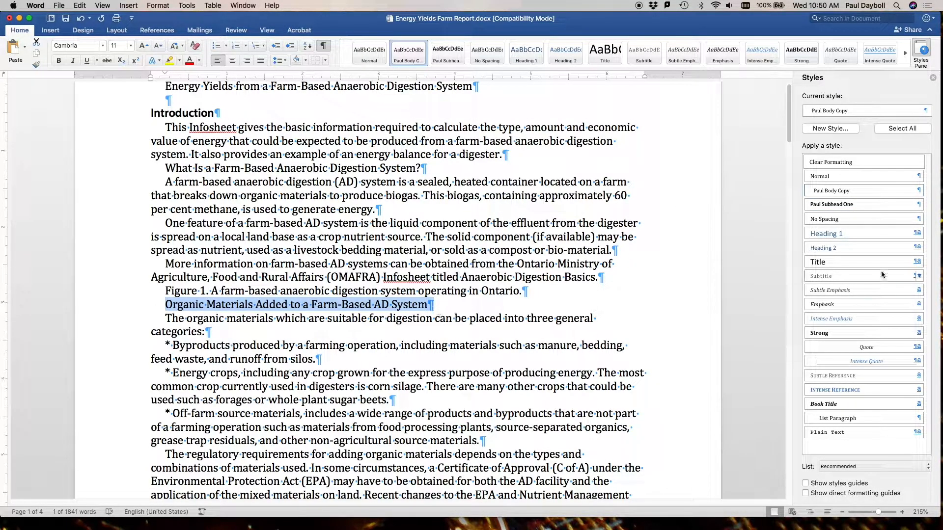
pyautogui.click(852, 204)
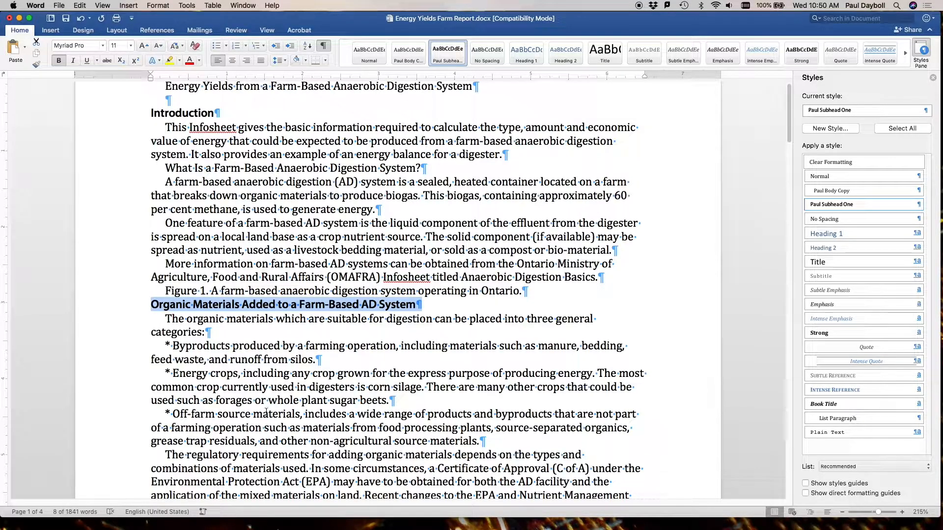
pyautogui.scroll(-6, 265, 413)
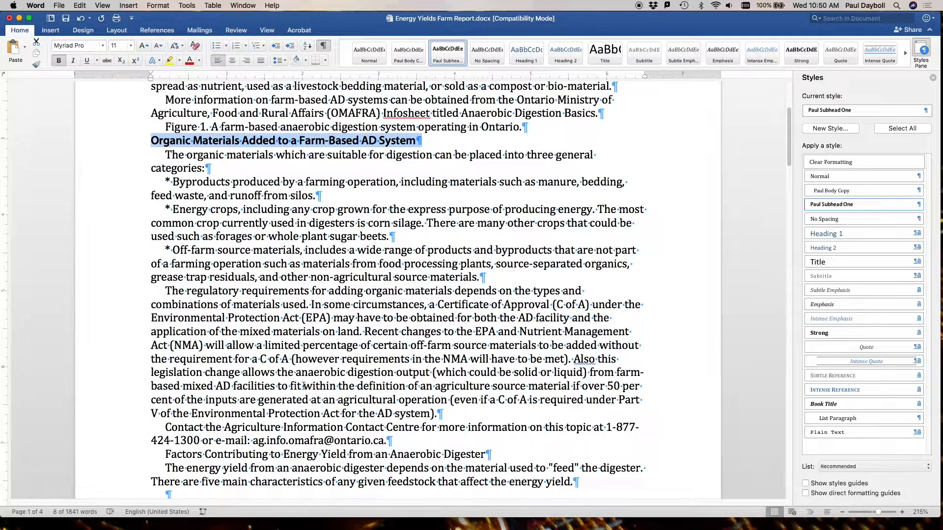
pyautogui.scroll(-3, 299, 395)
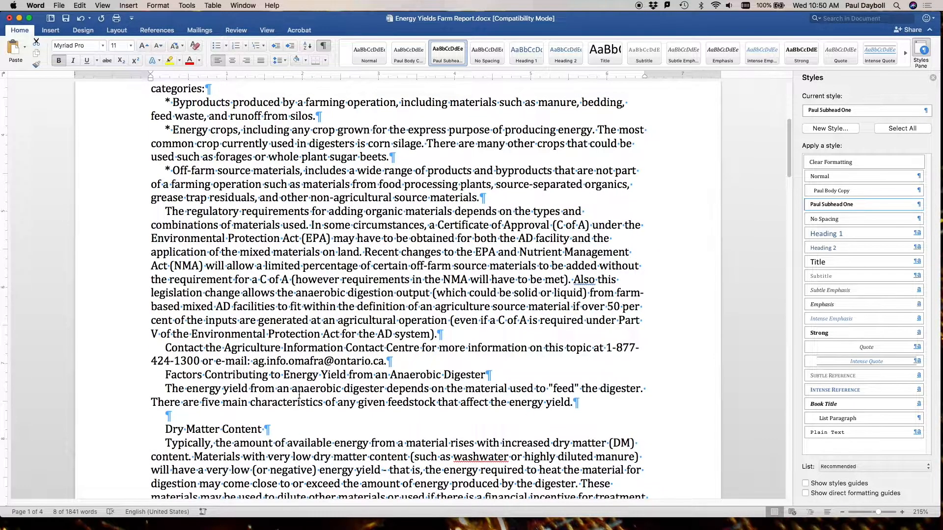
pyautogui.scroll(7, 299, 394)
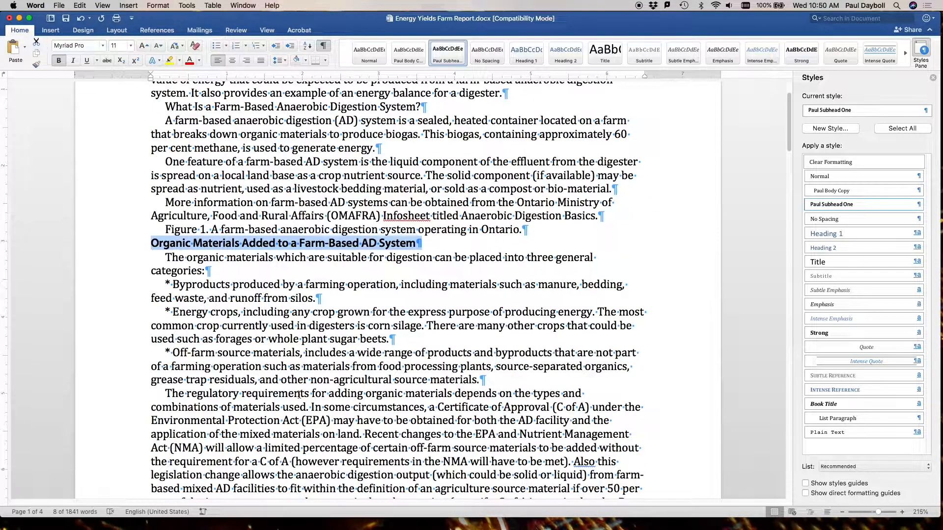
pyautogui.scroll(3, 299, 394)
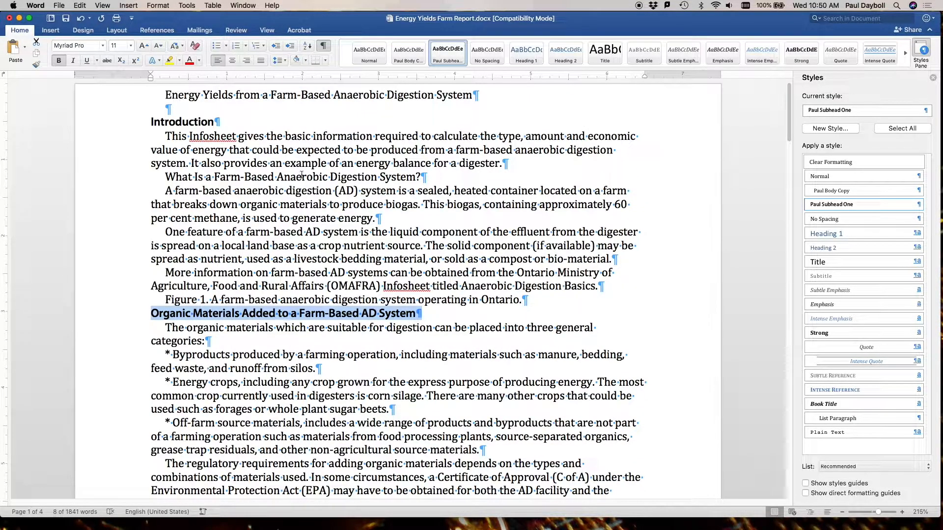
# Apply the custom Subhead One style to the headings "What Is a Farm-Based Anaerobic Digestion System?", "Dry Matter Content" and "Volatile Solids Content".
pyautogui.moveTo(337, 178); pyautogui.dragTo(285, 177)
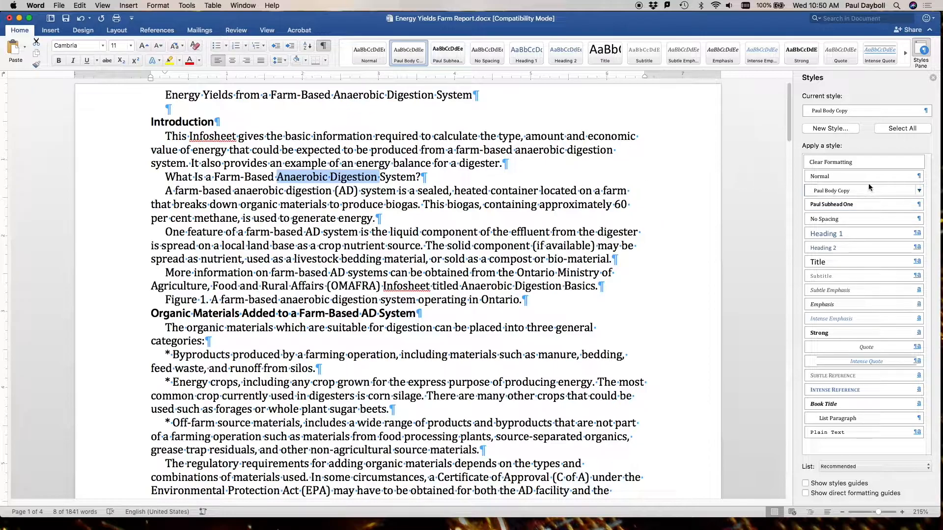
pyautogui.click(839, 206)
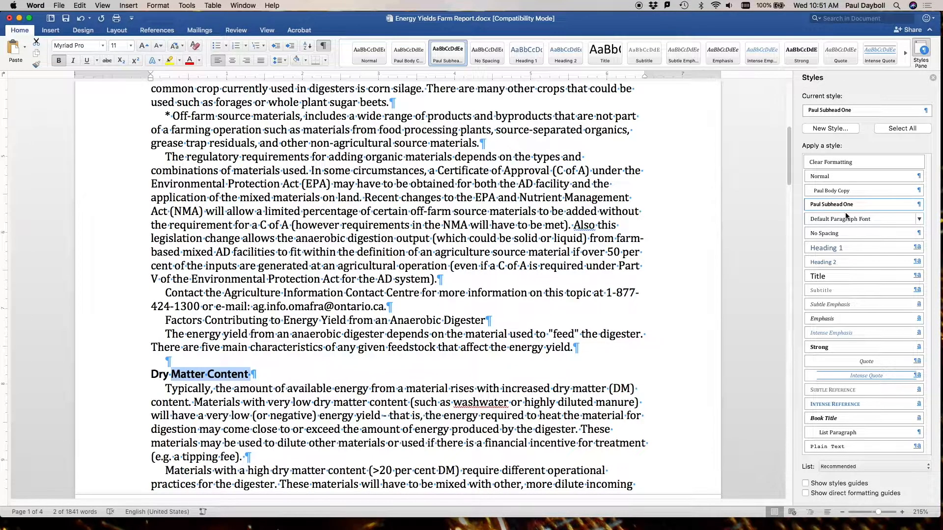
pyautogui.scroll(-6, 699, 239)
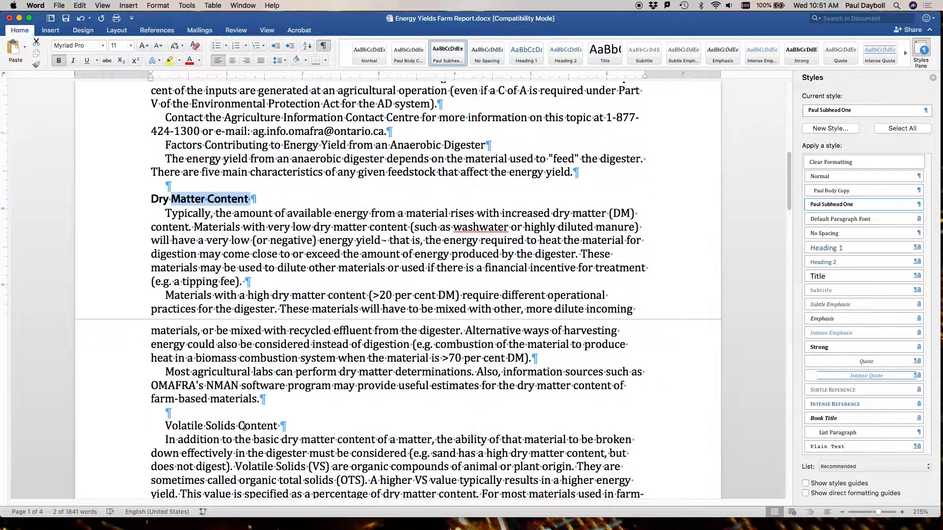
pyautogui.tripleClick(198, 426)
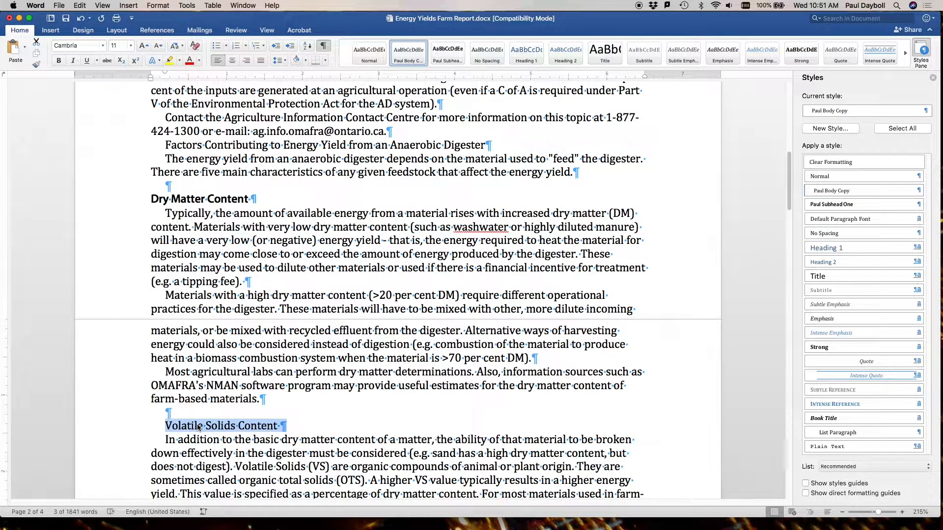
pyautogui.click(816, 205)
# Apply the custom Subhead One style to the headings "Biogas Output per Tonne of Volatile Solids" and "Methane Content in Biogas".
pyautogui.scroll(-10, 594, 260)
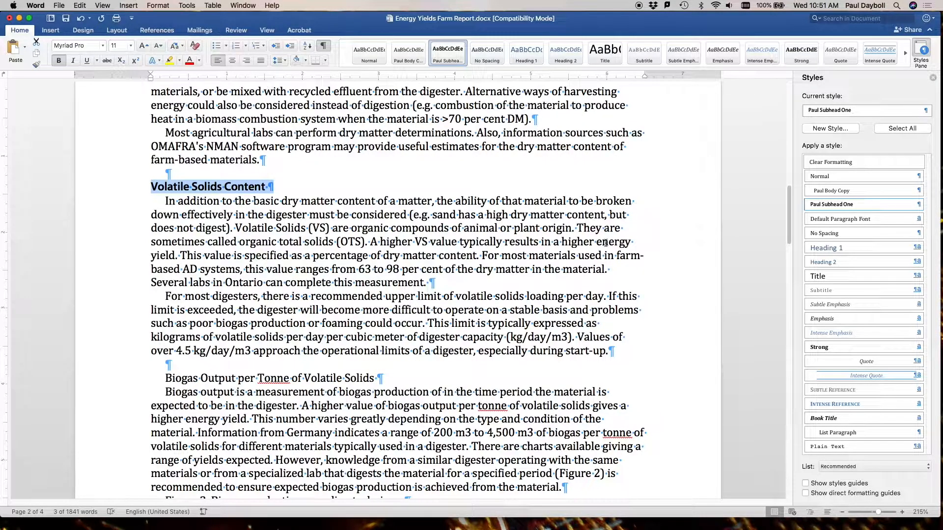
pyautogui.click(297, 379)
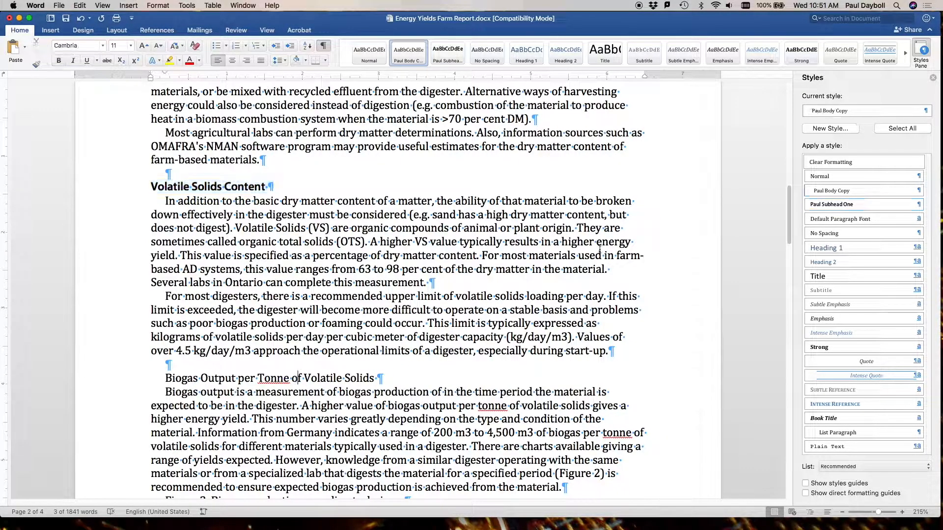
pyautogui.click(845, 204)
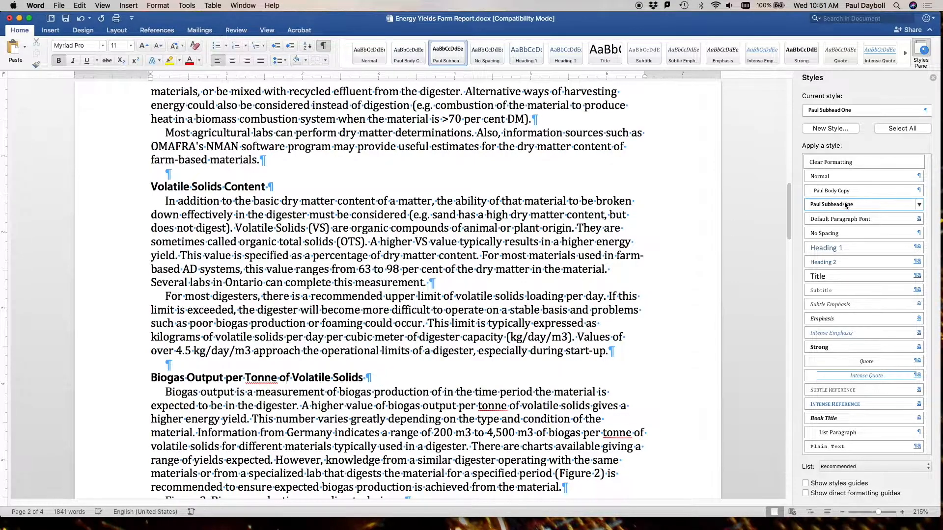
pyautogui.scroll(-10, 441, 359)
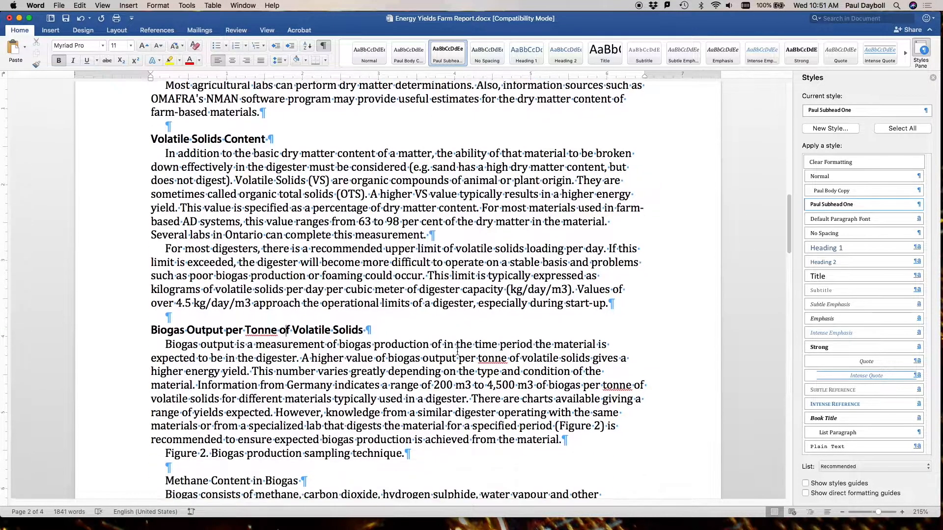
pyautogui.moveTo(165, 317); pyautogui.dragTo(253, 317)
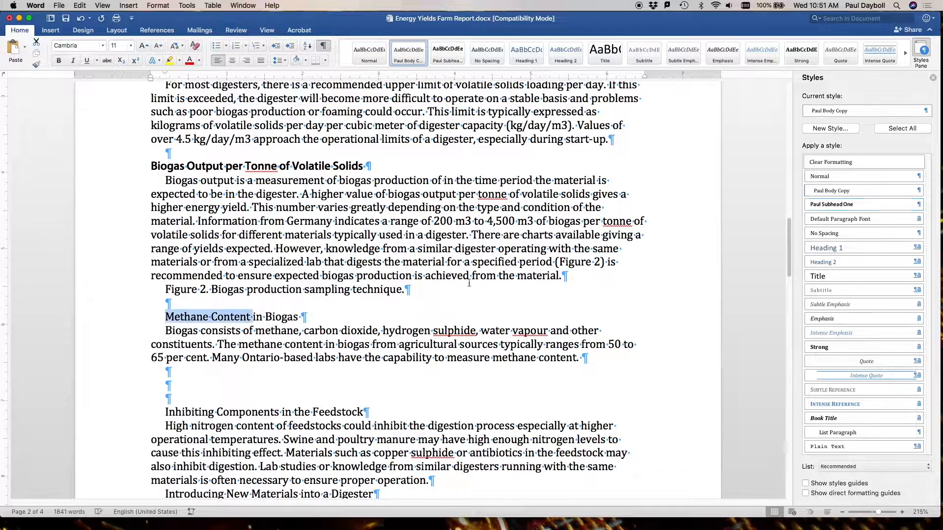
pyautogui.click(831, 205)
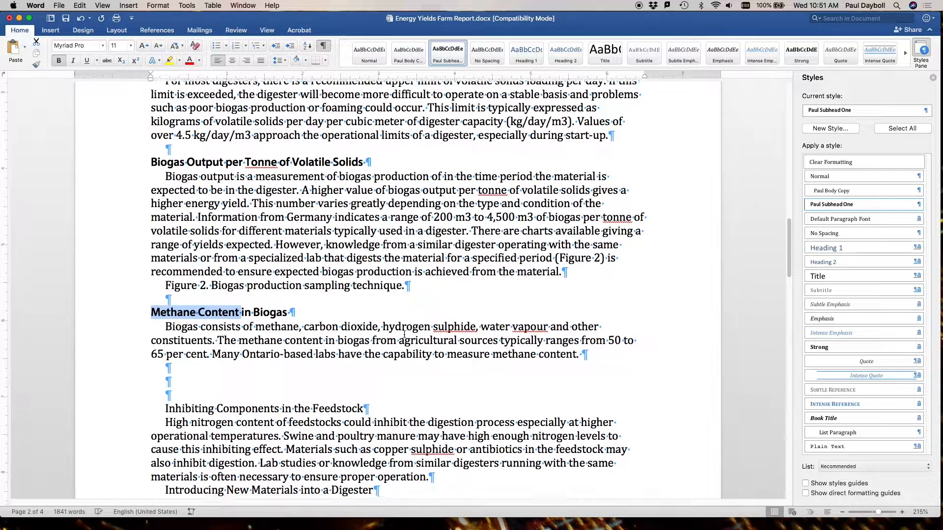
# Apply the custom Subhead One style to the heading "Inhibiting Components in the Feedstock".
pyautogui.scroll(-5, 344, 334)
pyautogui.moveTo(331, 334); pyautogui.dragTo(217, 341)
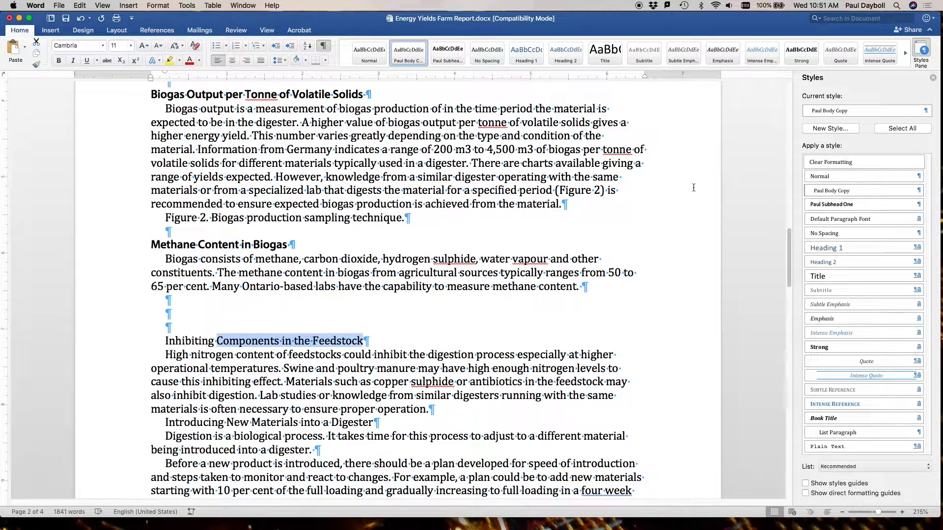
pyautogui.click(831, 205)
# Delete "Figure 3." from the Energy Yield Estimation Chart title and apply the custom Subhead One style to that title.
pyautogui.scroll(-1, 650, 217)
pyautogui.scroll(-10, 650, 217)
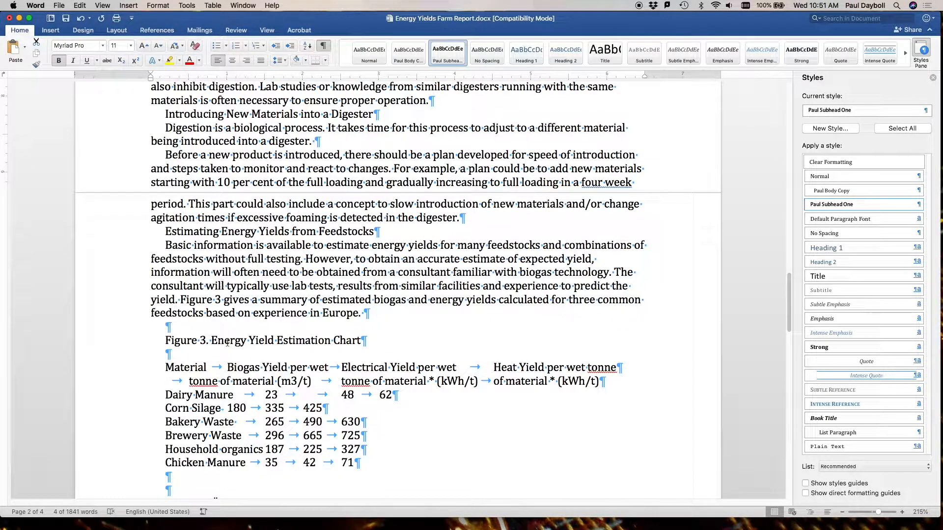
pyautogui.moveTo(212, 341); pyautogui.dragTo(156, 341)
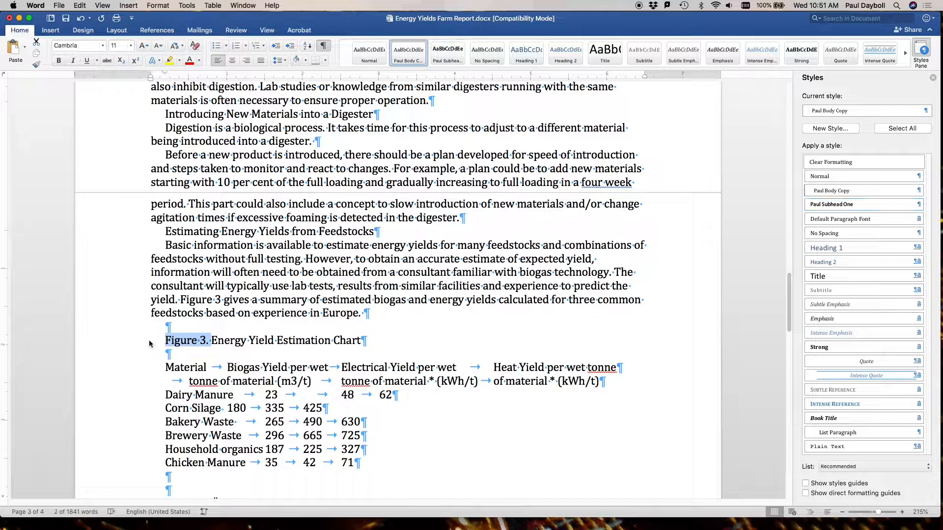
pyautogui.press('BackSpace')
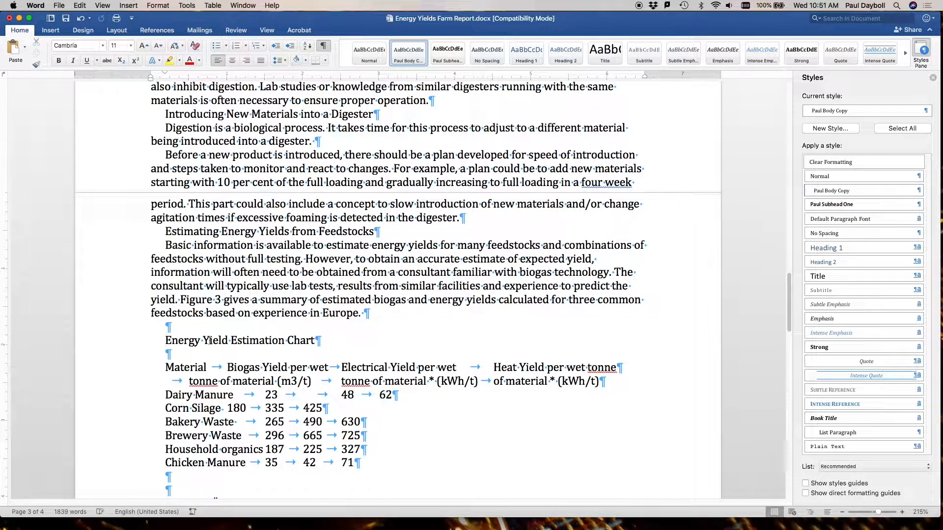
pyautogui.click(865, 204)
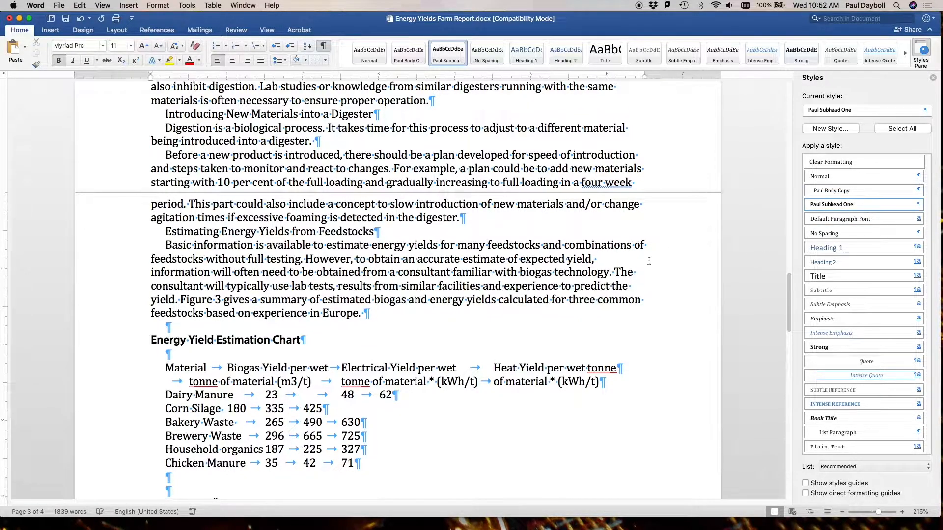
# Apply the custom Subhead One style to the headings "Energy Yield from Livestock" and "Estimate:".
pyautogui.scroll(-10, 649, 260)
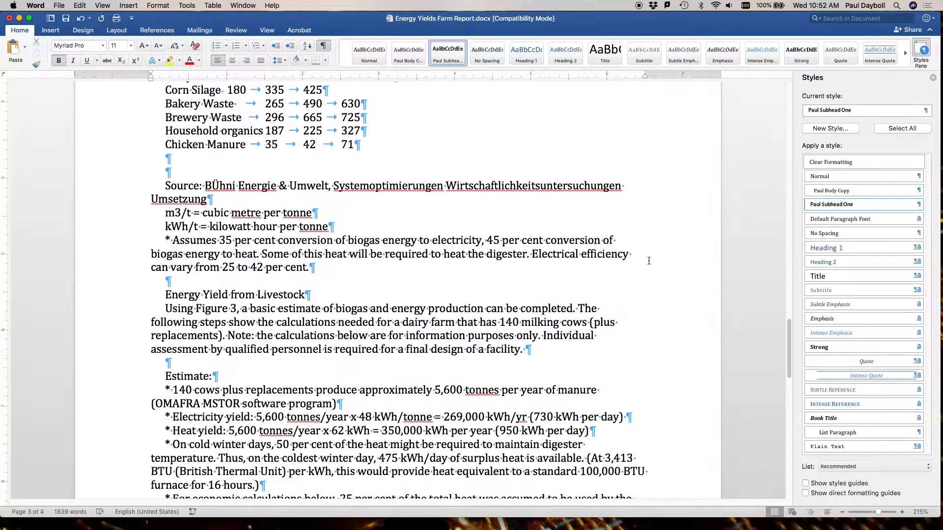
pyautogui.moveTo(305, 295); pyautogui.dragTo(231, 295)
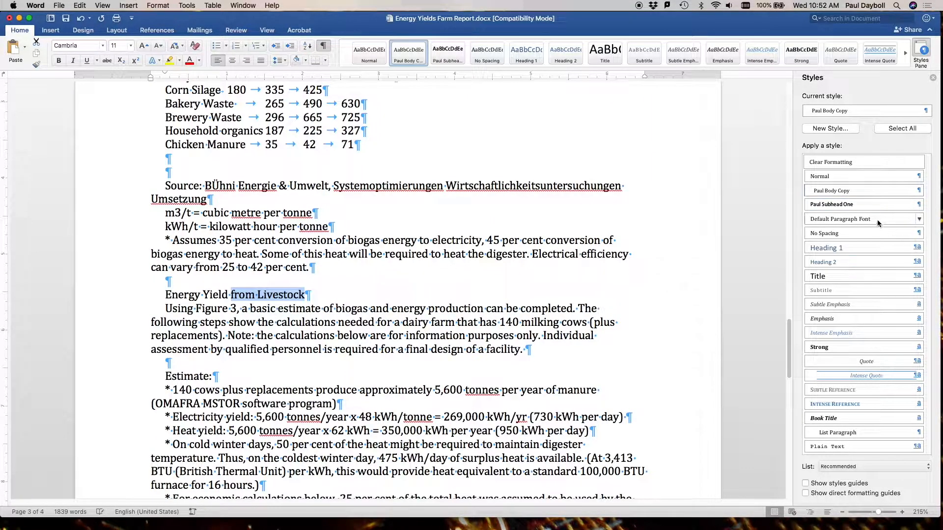
pyautogui.click(865, 205)
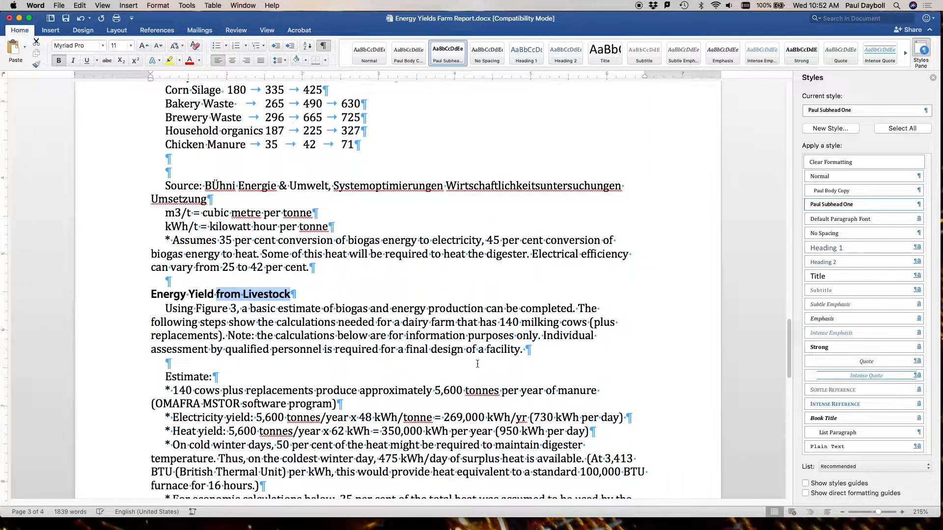
pyautogui.click(203, 375)
pyautogui.click(837, 205)
# Apply the custom Subhead One style to the heading "Energy Yield from Adding Off-Farm-Source Material".
pyautogui.scroll(-5, 384, 254)
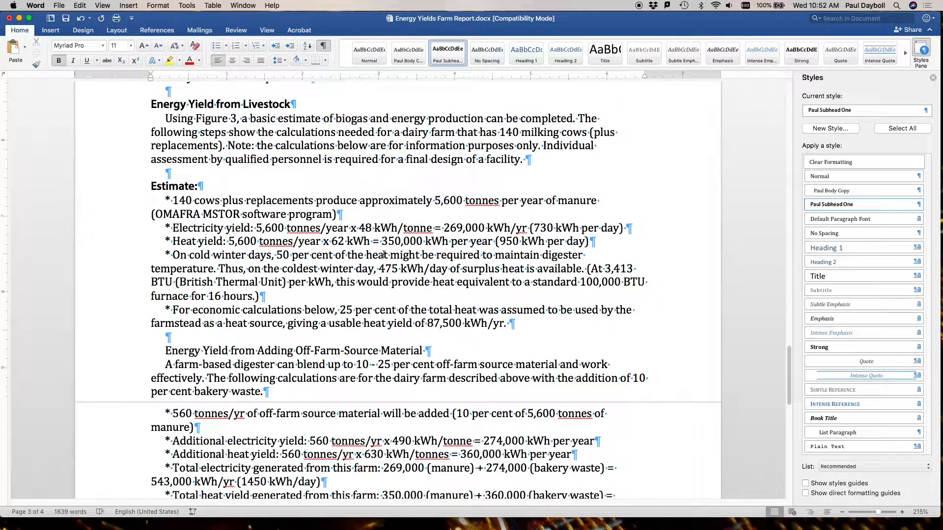
pyautogui.click(361, 351)
pyautogui.click(837, 204)
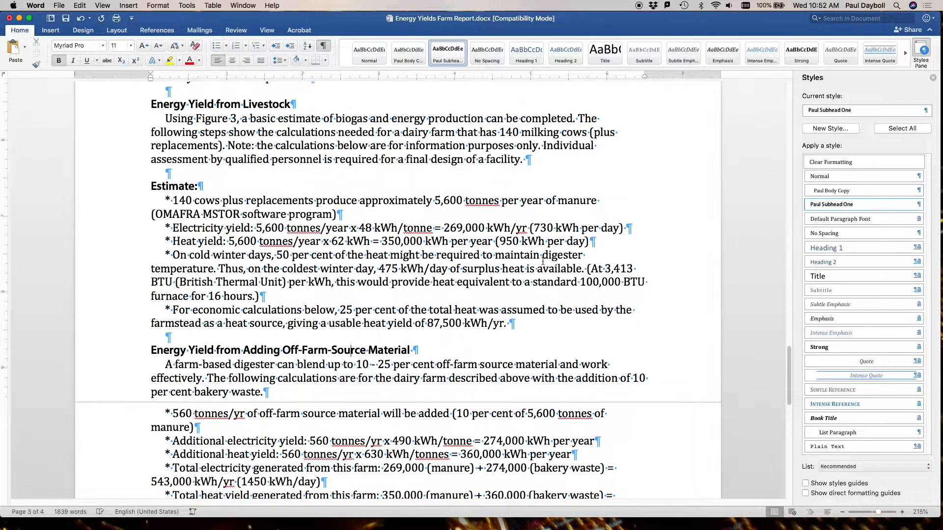
# Check the document from its last page back to the first page for headings that still lack the subhead style.
pyautogui.scroll(-5, 501, 275)
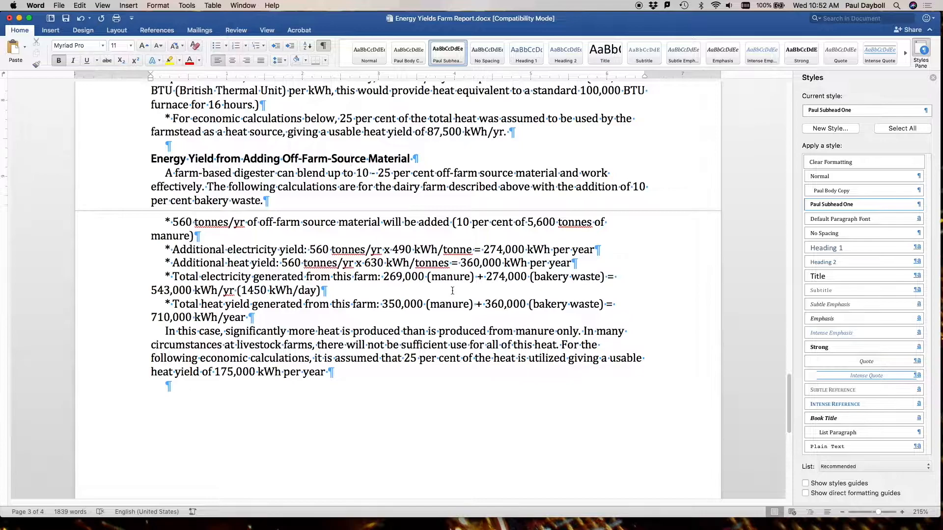
pyautogui.scroll(-2, 452, 291)
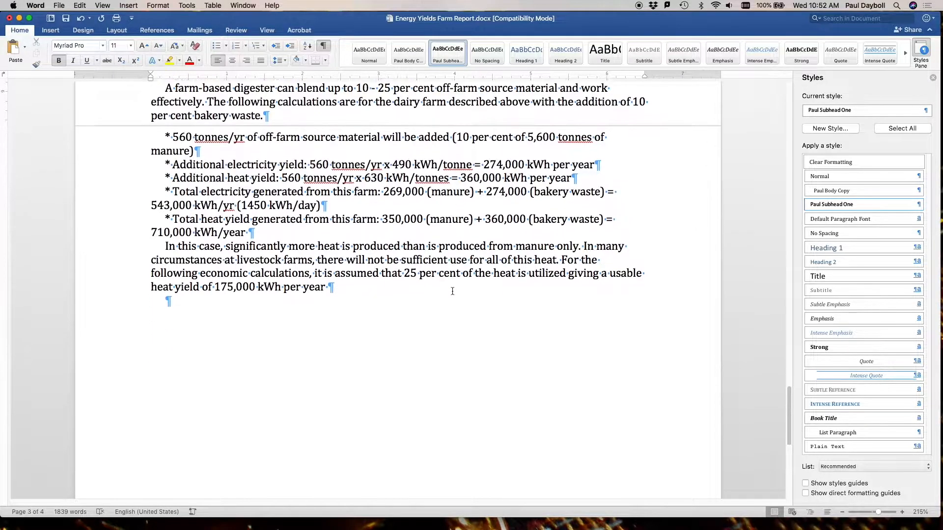
pyautogui.scroll(3, 452, 292)
pyautogui.scroll(1, 452, 291)
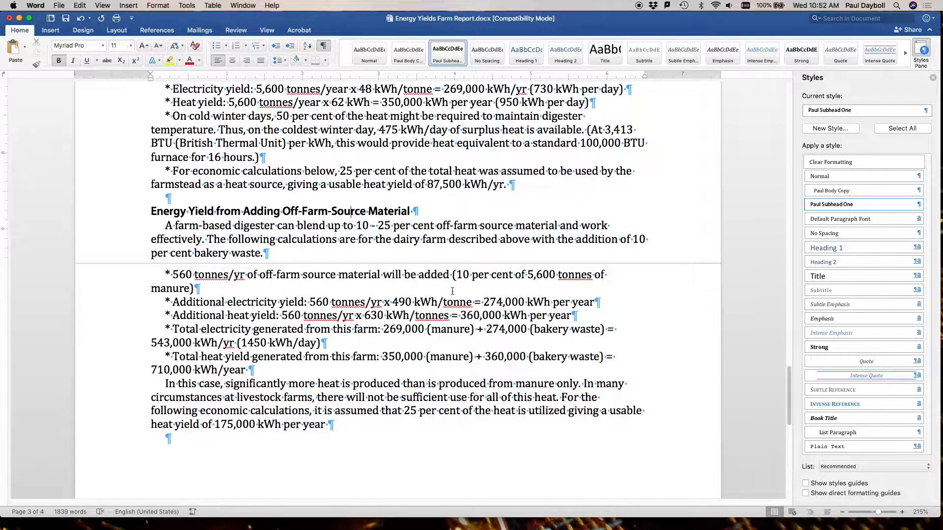
pyautogui.scroll(15, 452, 292)
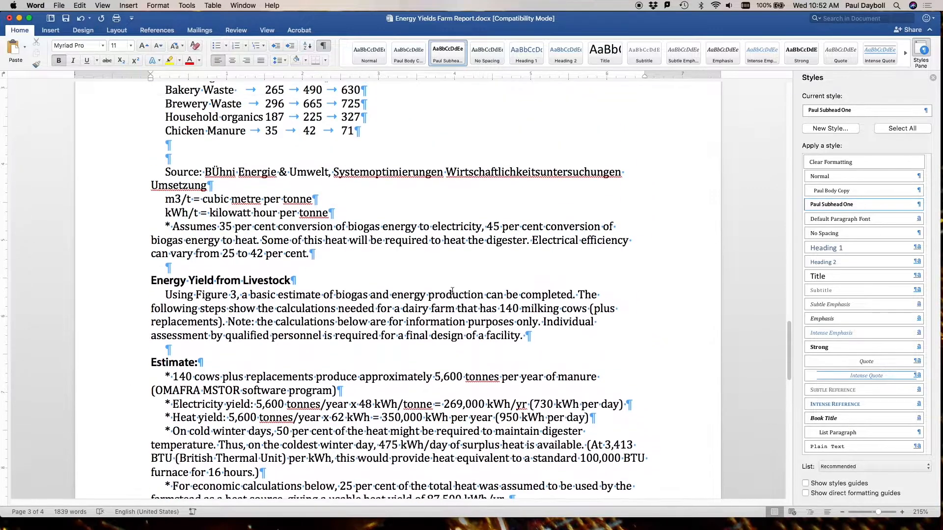
pyautogui.scroll(20, 452, 291)
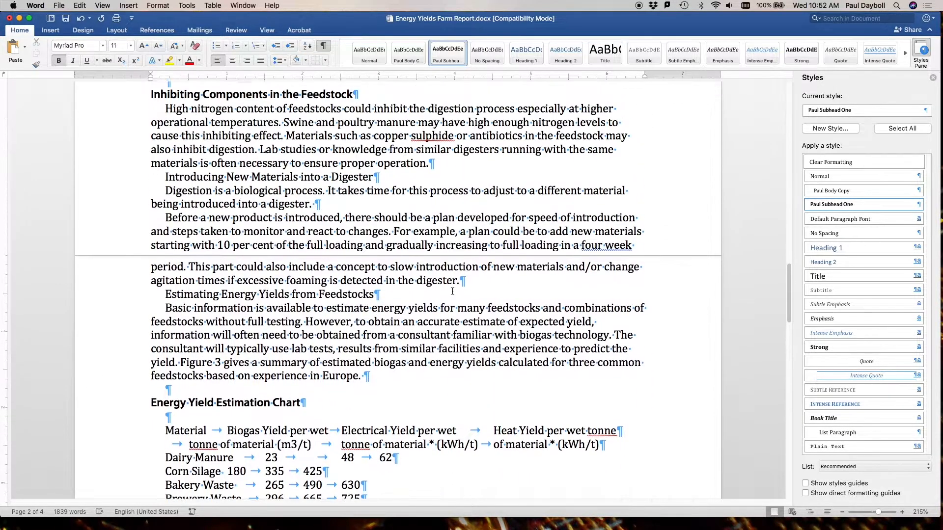
pyautogui.scroll(17, 452, 291)
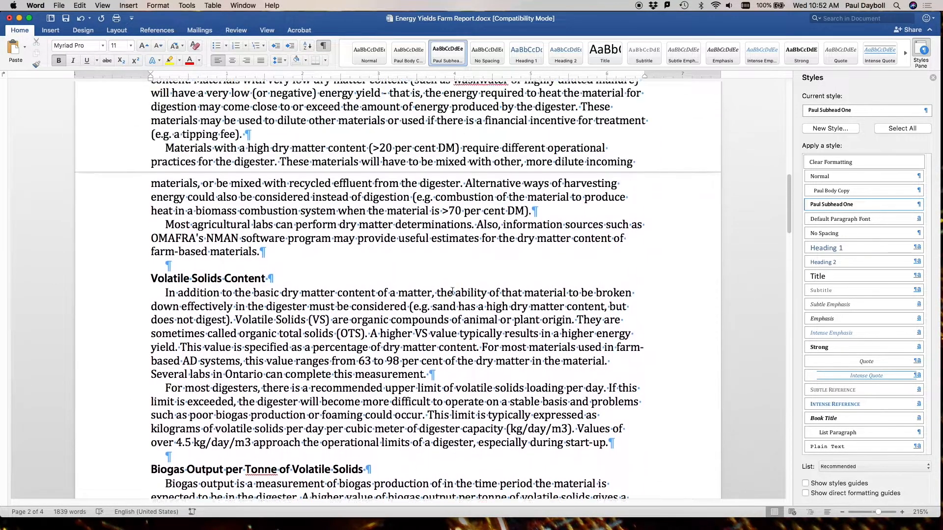
pyautogui.scroll(15, 452, 291)
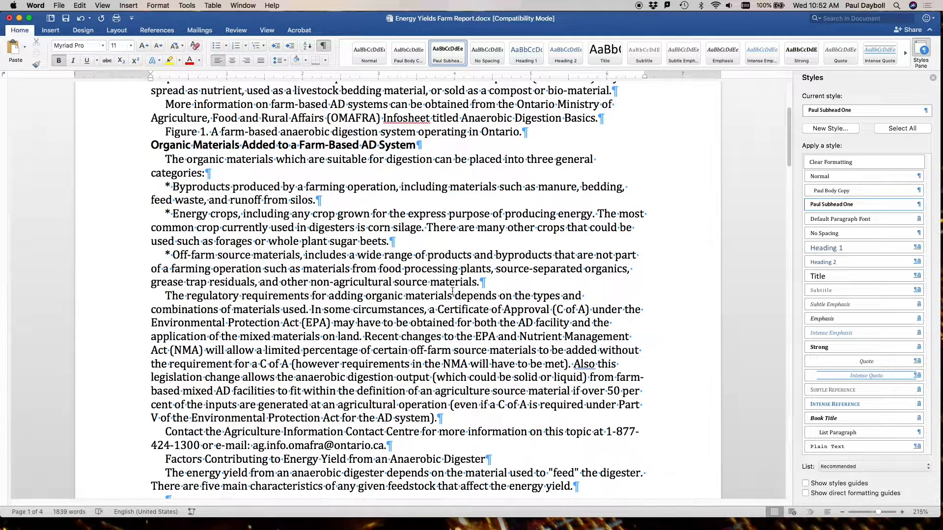
pyautogui.scroll(2, 452, 291)
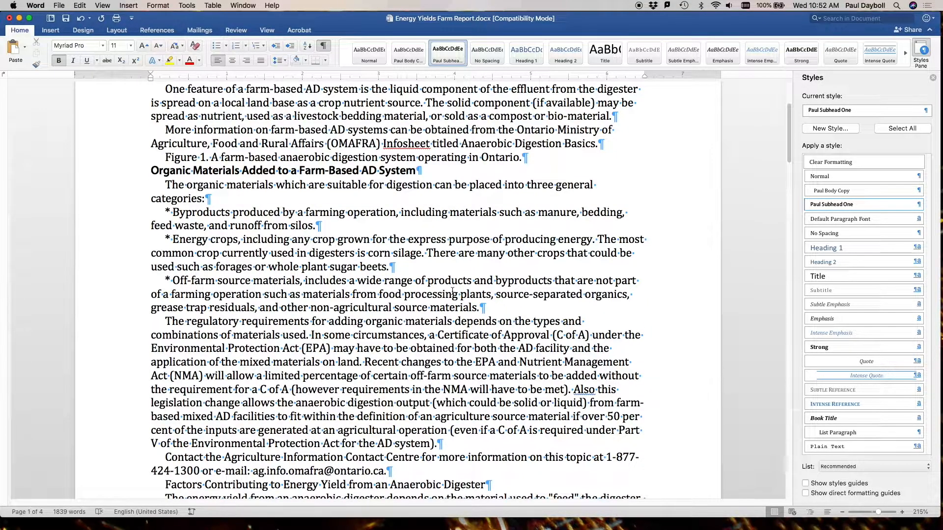
# Apply the custom Subhead One style to the heading "Factors Contributing to Energy Yield from an Anaerobic Digester".
pyautogui.scroll(-6, 453, 292)
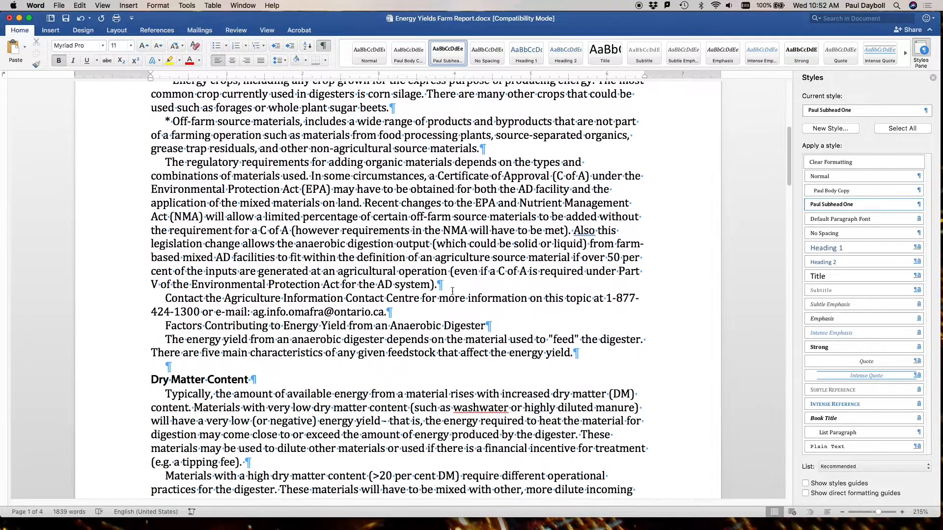
pyautogui.moveTo(321, 326); pyautogui.dragTo(375, 326)
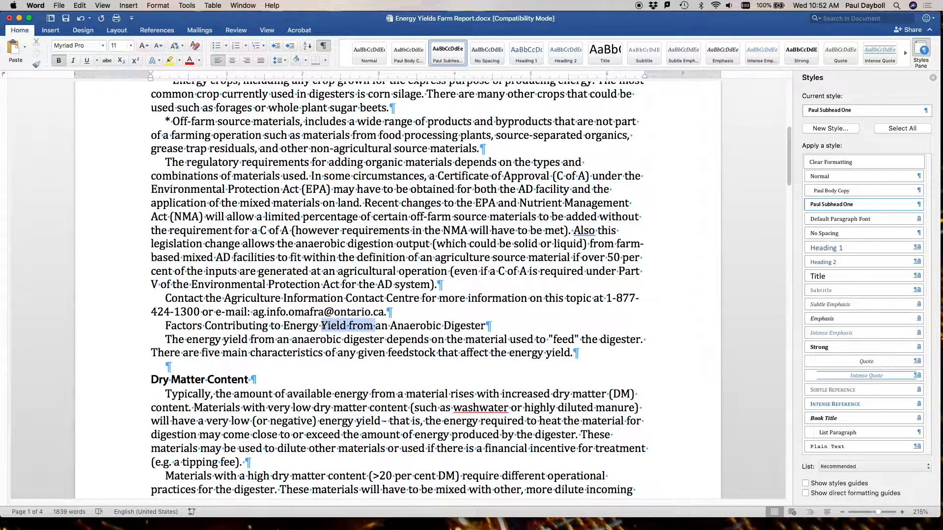
pyautogui.click(832, 205)
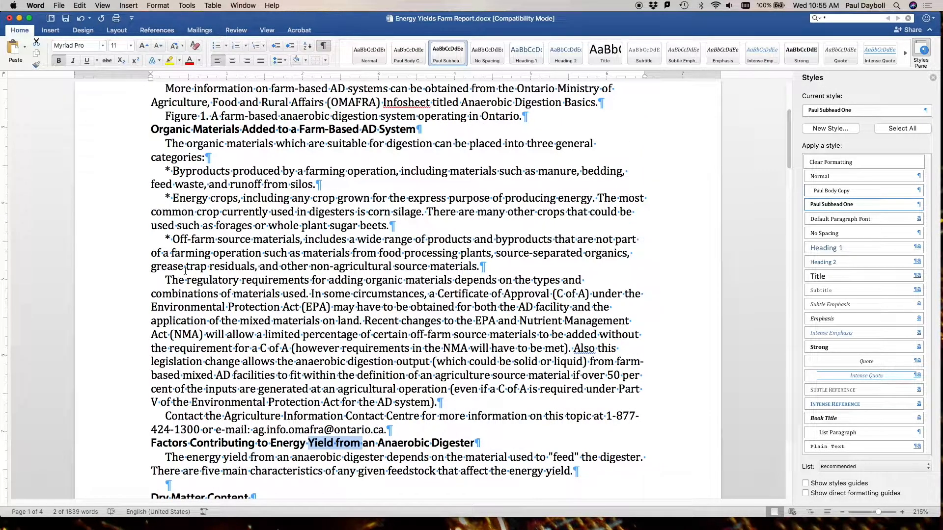
# Examine the asterisk and space before "Byproducts produced by a farming operation", toggling the nonprinting characters off and back on.
pyautogui.scroll(5, 186, 270)
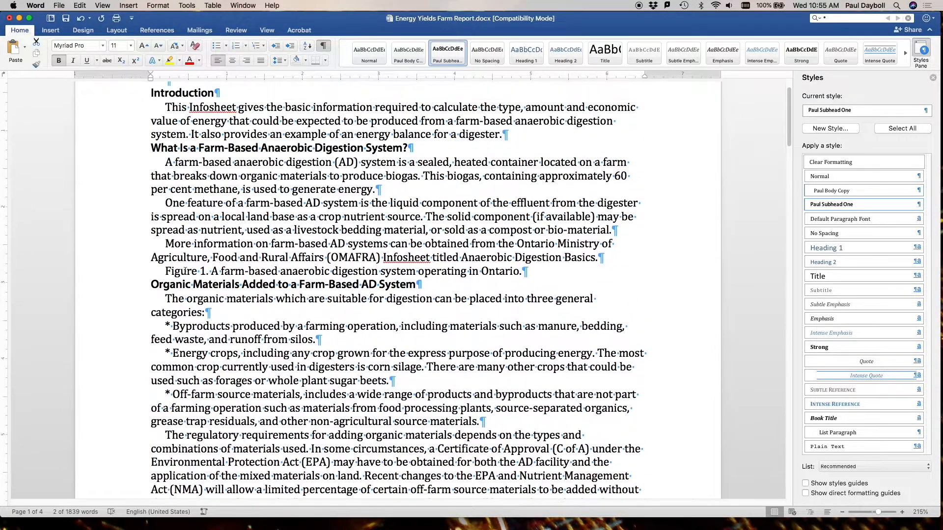
pyautogui.scroll(1, 185, 270)
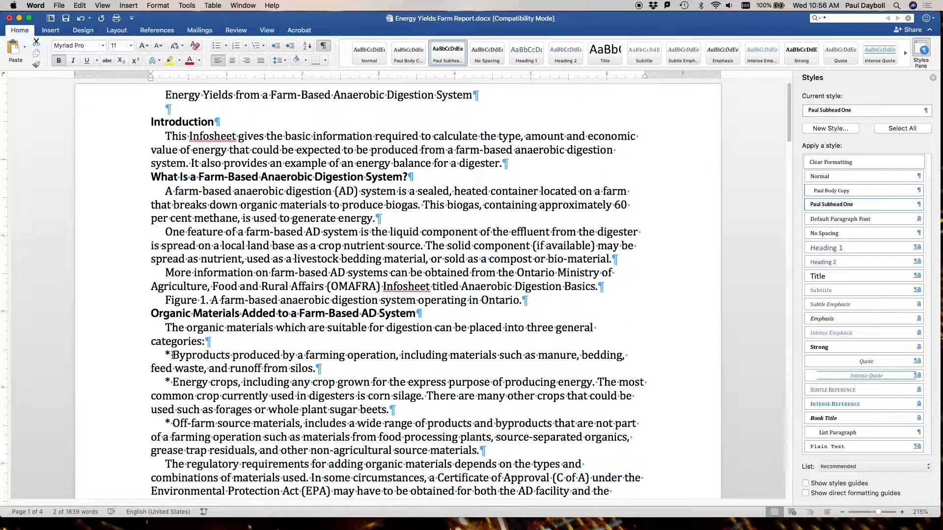
pyautogui.moveTo(172, 355); pyautogui.dragTo(167, 356)
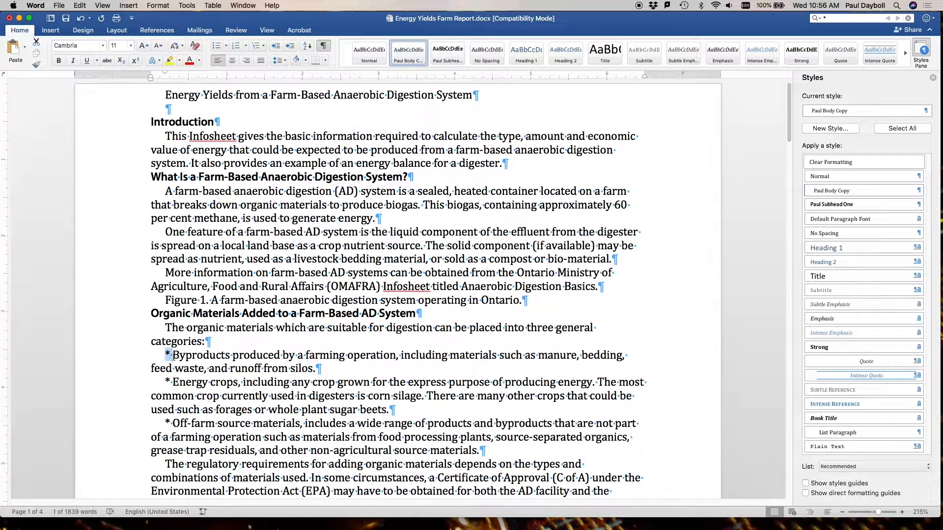
pyautogui.click(172, 356)
pyautogui.click(322, 45)
pyautogui.click(322, 44)
pyautogui.click(322, 45)
pyautogui.click(322, 44)
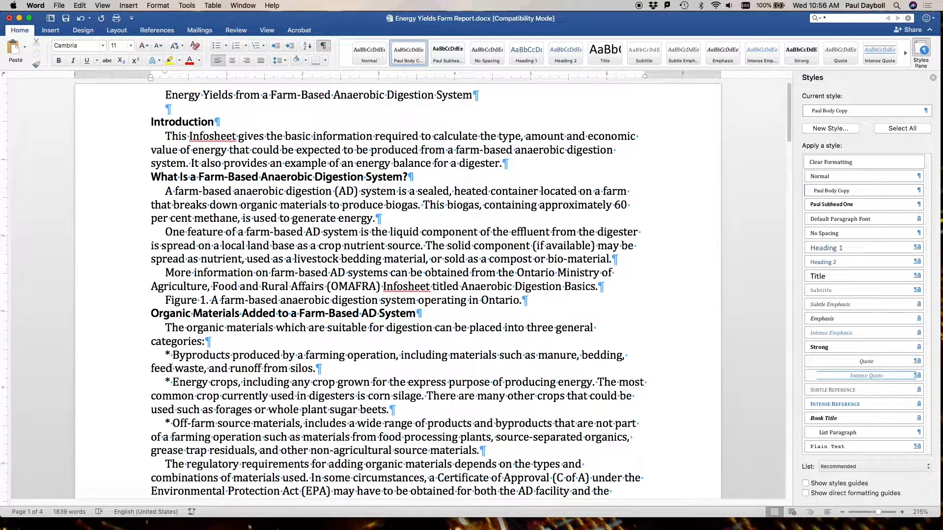
# Open Find and Replace for the report and hide the list of styles to make room.
pyautogui.moveTo(169, 355); pyautogui.dragTo(172, 356)
pyautogui.press('BackSpace')
pyautogui.click(170, 356)
pyautogui.click(58, 6)
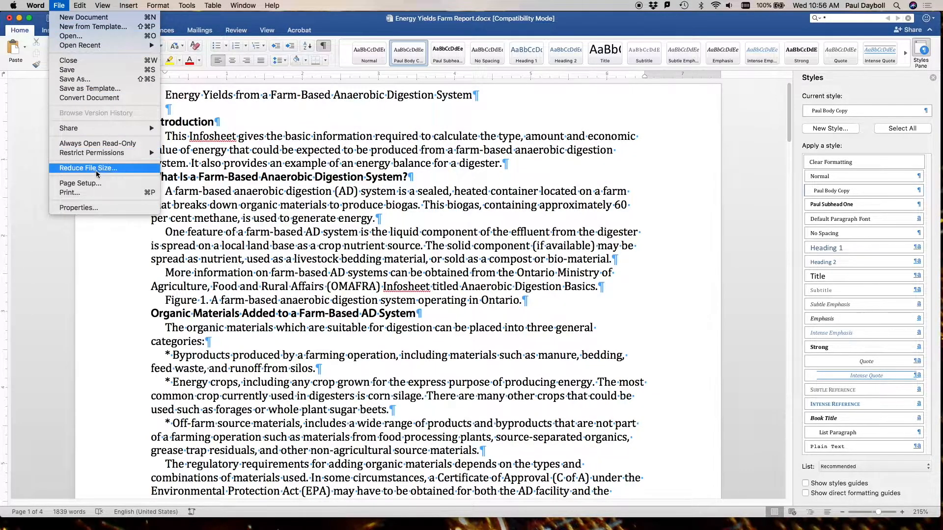
pyautogui.moveTo(77, 4)
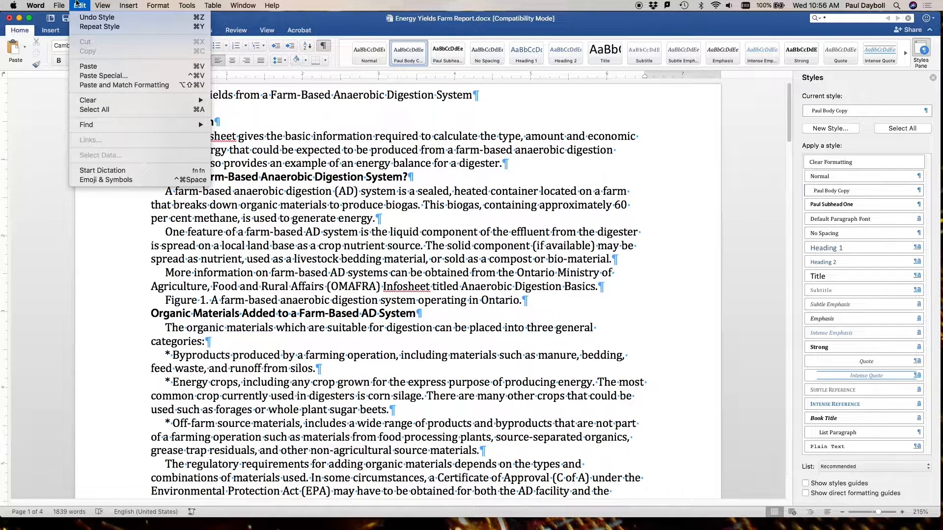
pyautogui.moveTo(164, 124)
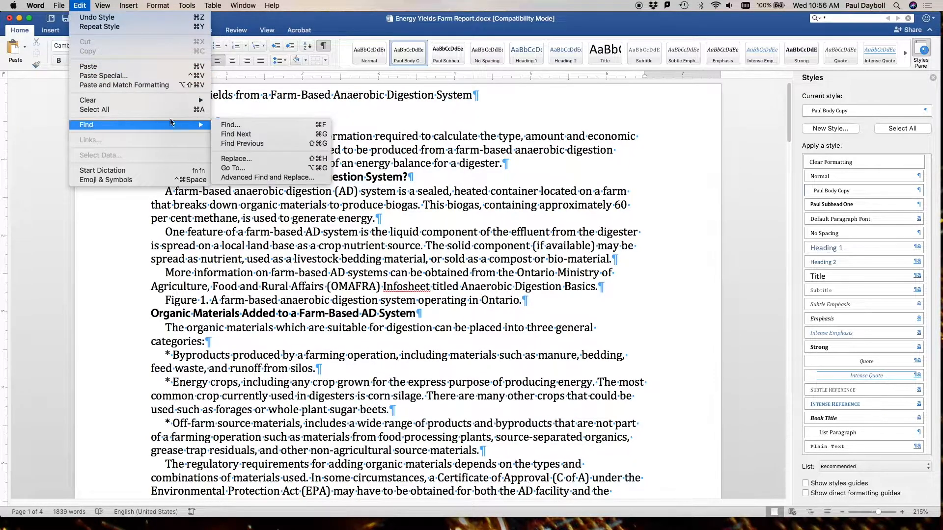
pyautogui.click(257, 163)
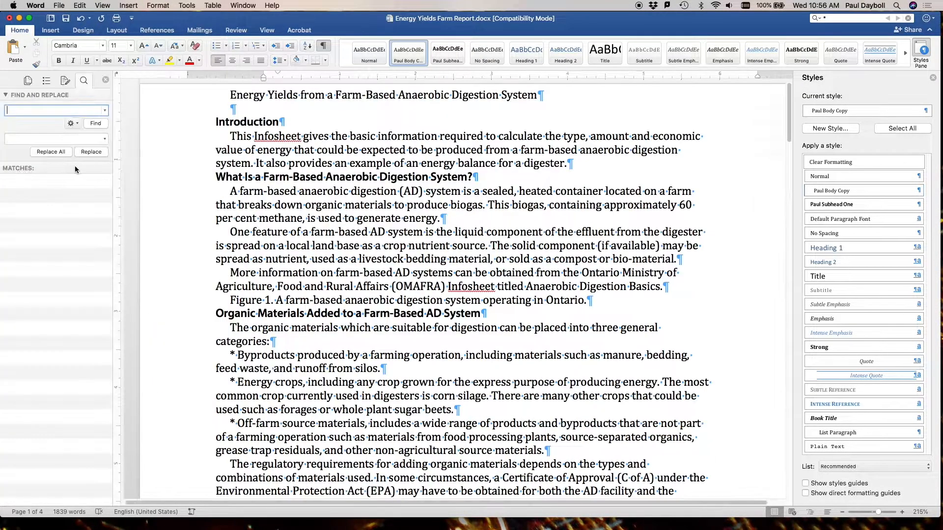
pyautogui.click(923, 51)
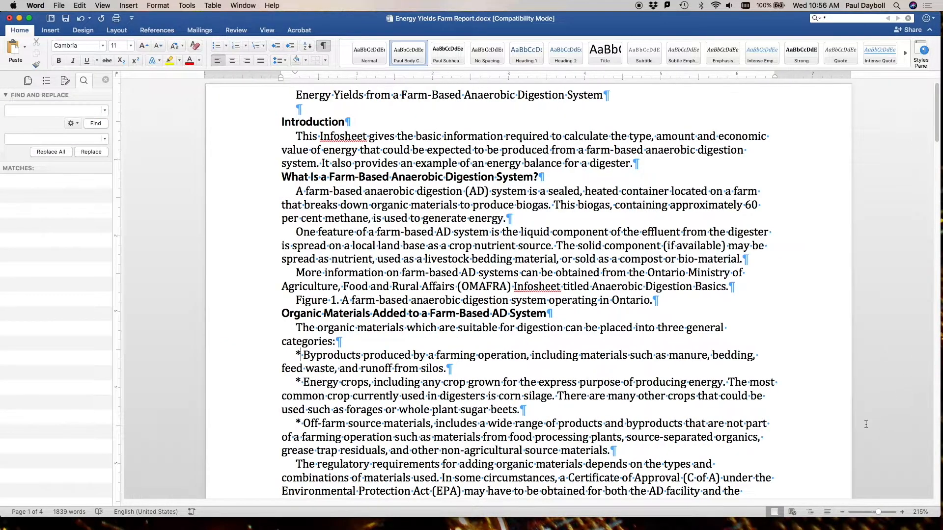
pyautogui.click(884, 513)
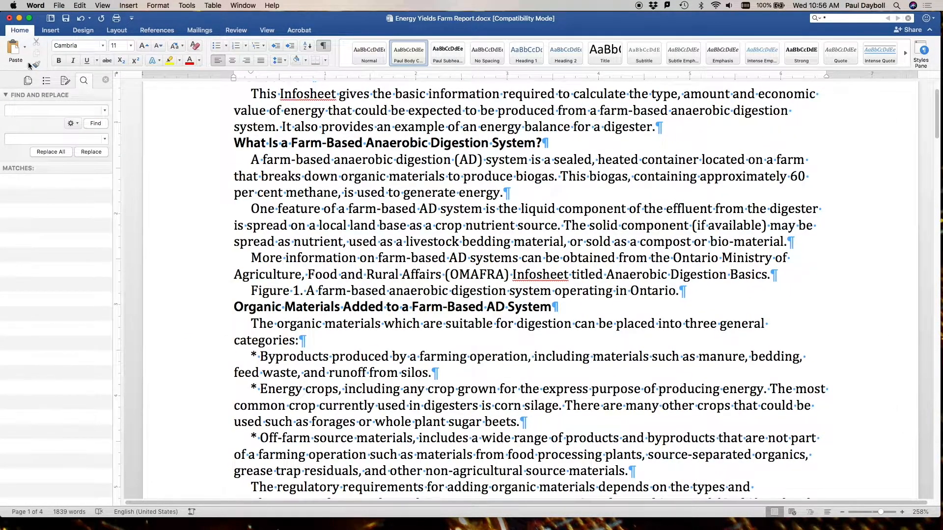
# Copy the asterisk and space before "Byproducts produced by a farming operation" and use them as the search text.
pyautogui.doubleClick(254, 358)
pyautogui.rightClick(255, 357)
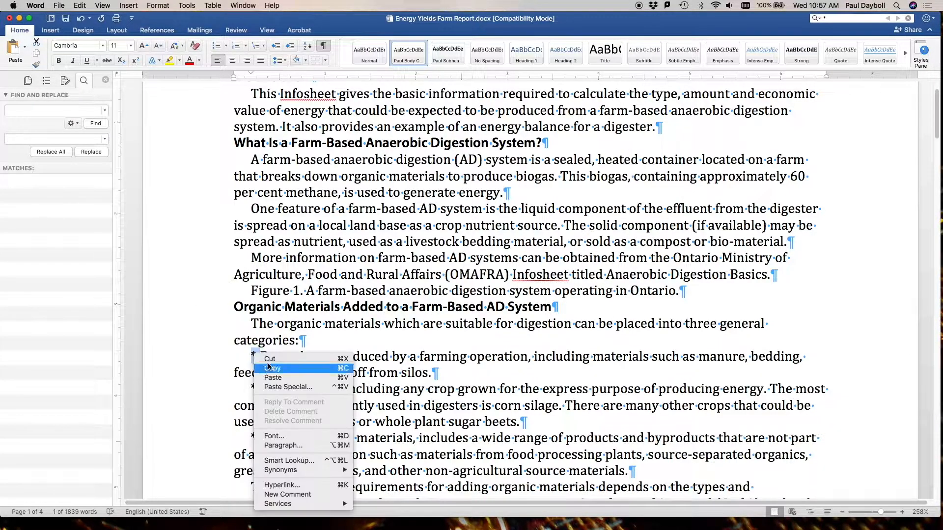
pyautogui.click(270, 371)
pyautogui.click(28, 110)
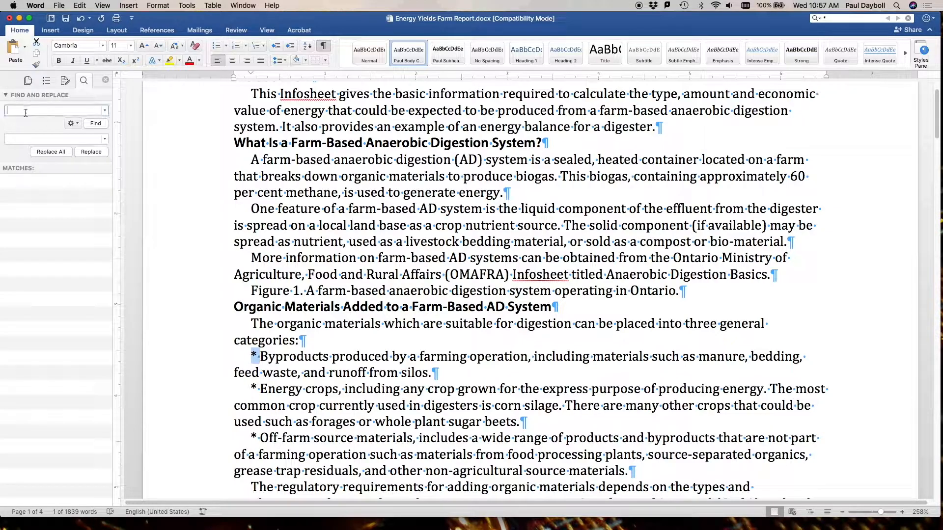
pyautogui.rightClick(28, 111)
pyautogui.click(48, 137)
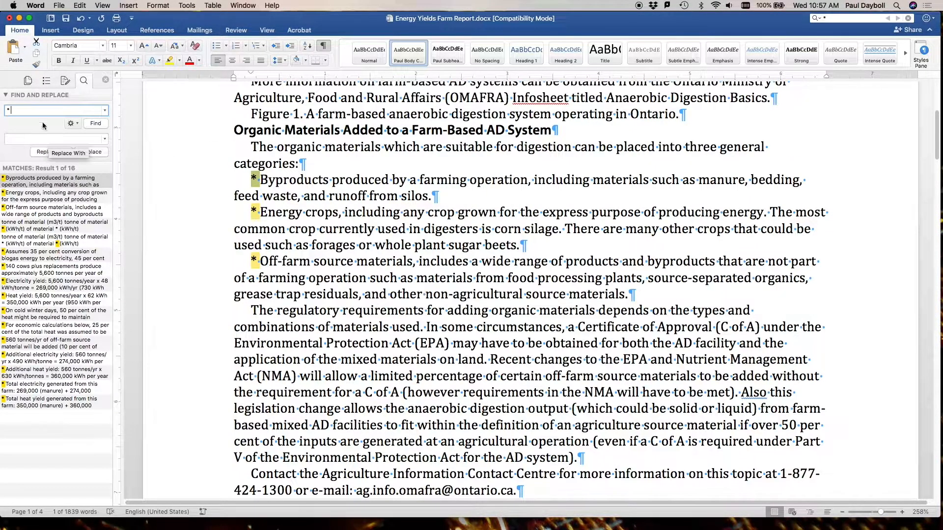
# Set the replacement text to a bullet character followed by a Tab Character (•^t).
pyautogui.click(25, 139)
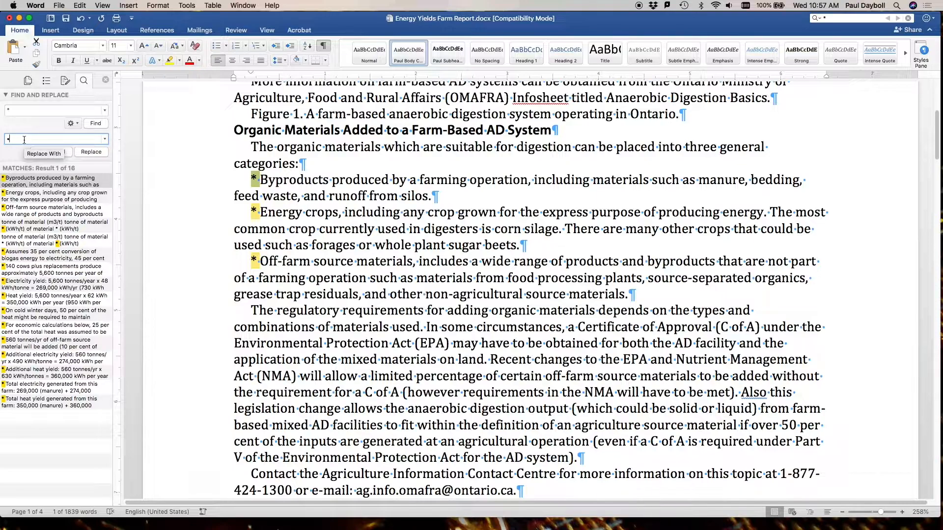
pyautogui.click(105, 140)
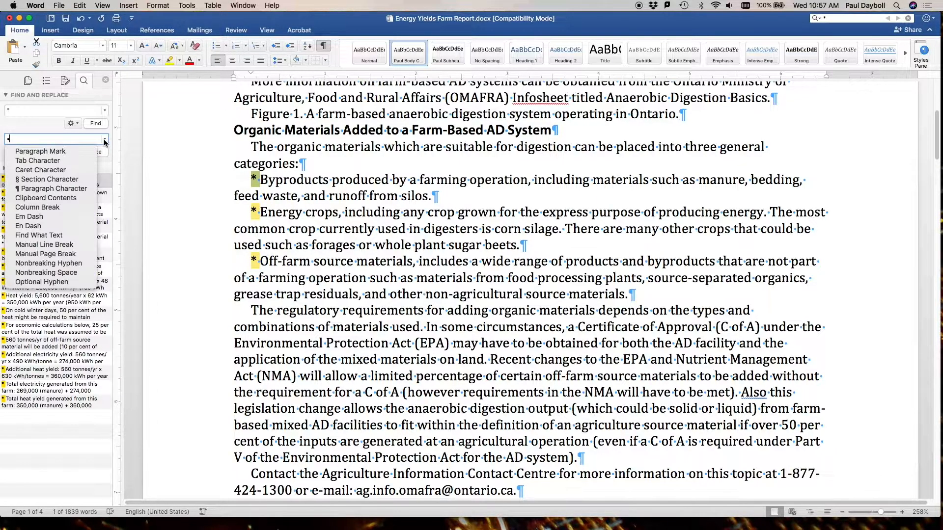
pyautogui.click(53, 161)
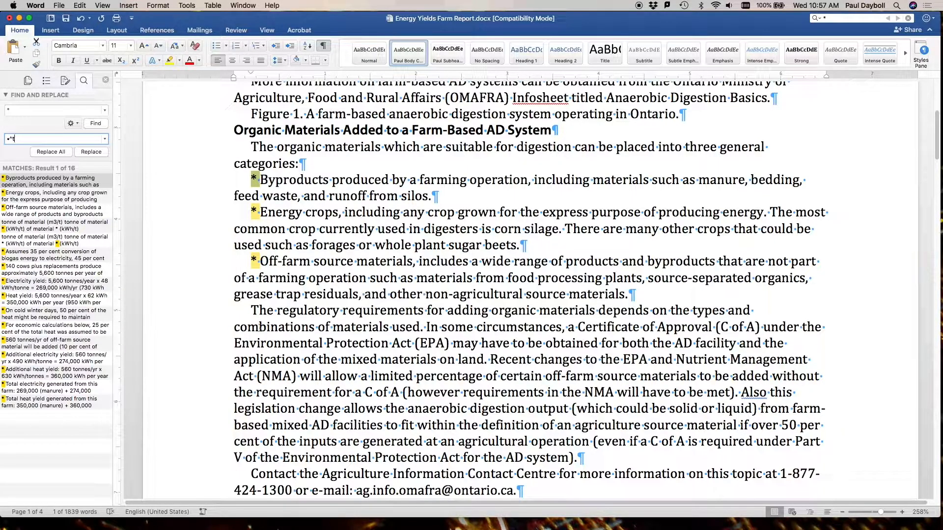
# Examine the highlighted asterisks through the document, including those in the Energy Yield Estimation Chart, to judge which ones should be replaced.
pyautogui.scroll(-20, 260, 329)
pyautogui.scroll(-15, 260, 329)
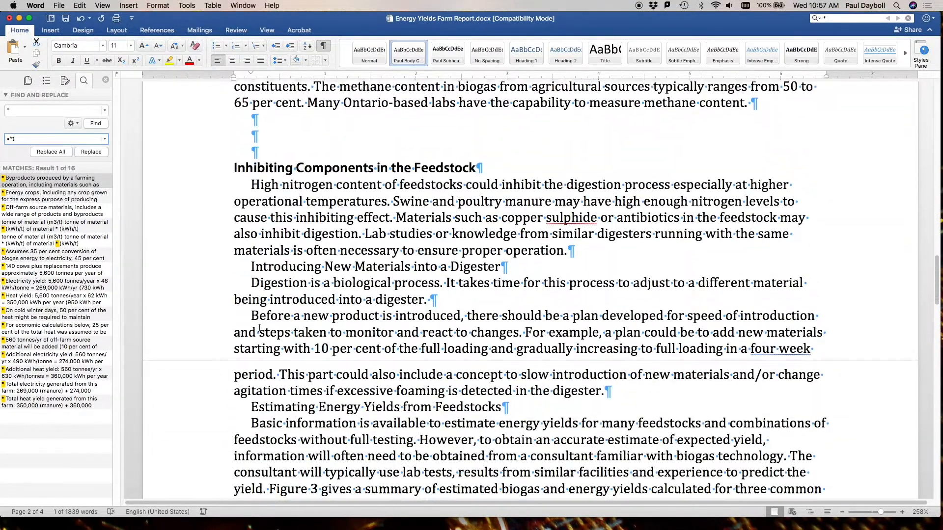
pyautogui.scroll(-1, 258, 328)
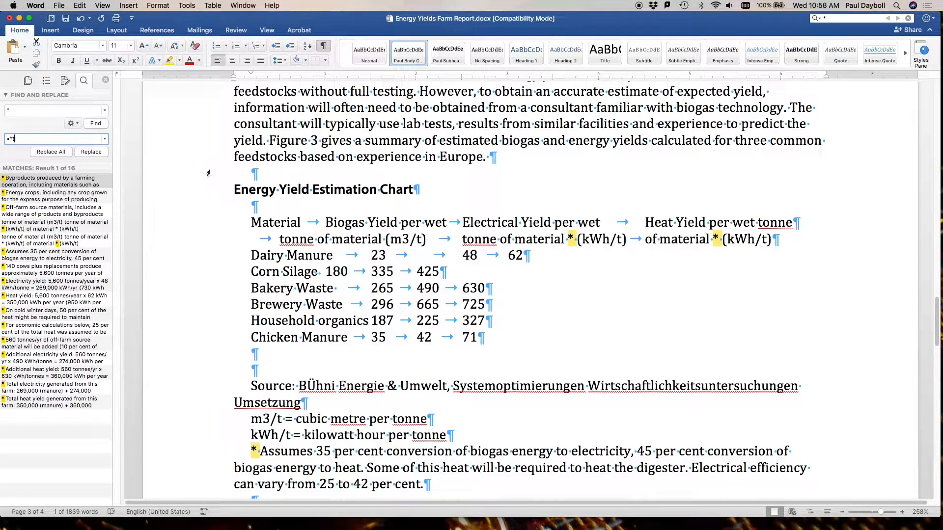
pyautogui.scroll(10, 151, 177)
pyautogui.scroll(10, 150, 177)
pyautogui.scroll(8, 151, 178)
pyautogui.scroll(-4, 151, 178)
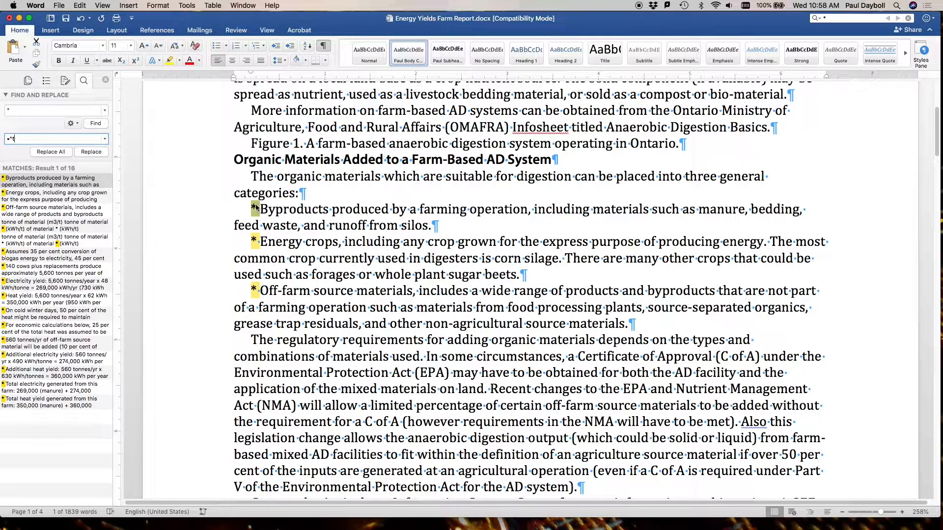
# Replace the asterisks of the three list items under "Organic Materials Added to a Farm-Based AD System" one by one.
pyautogui.click(91, 153)
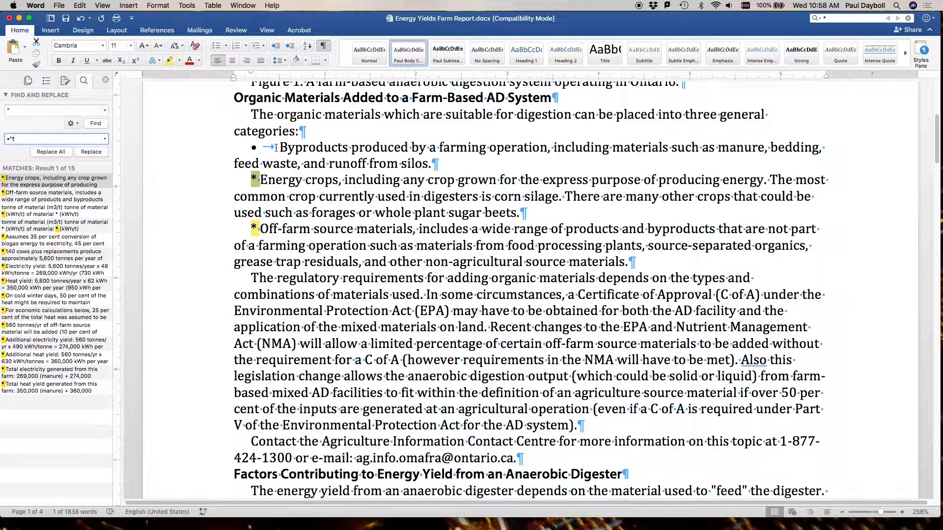
pyautogui.click(91, 152)
pyautogui.click(92, 152)
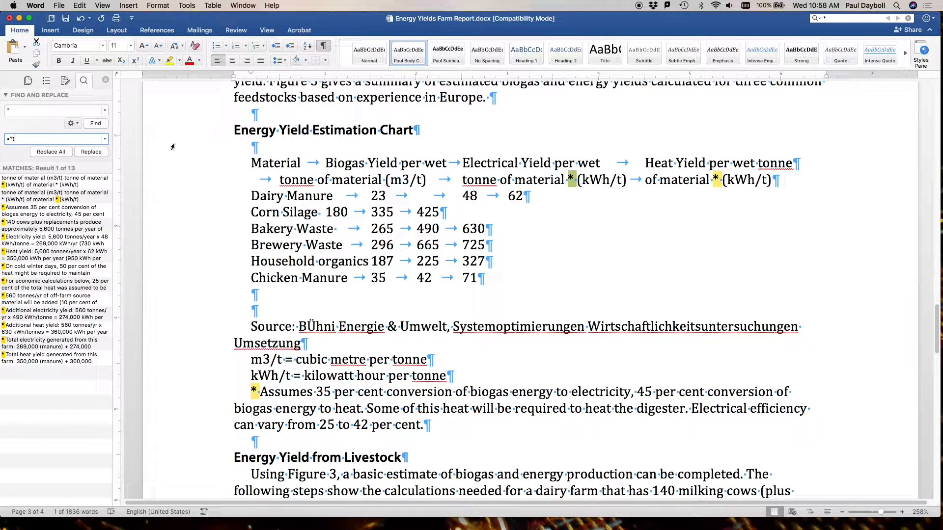
# Skip the asterisks in the chart and its footnote, and replace those of every list item from "140 cows plus replacements" onward.
pyautogui.click(97, 124)
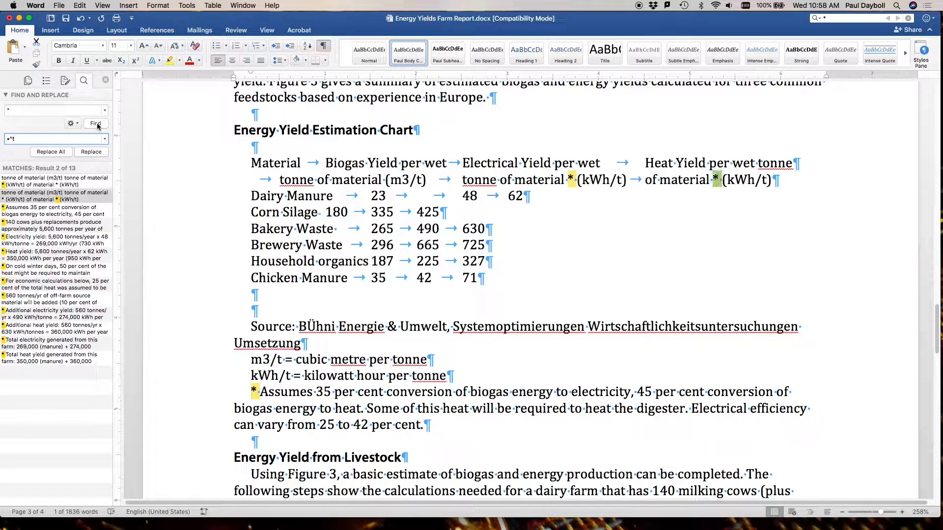
pyautogui.click(96, 124)
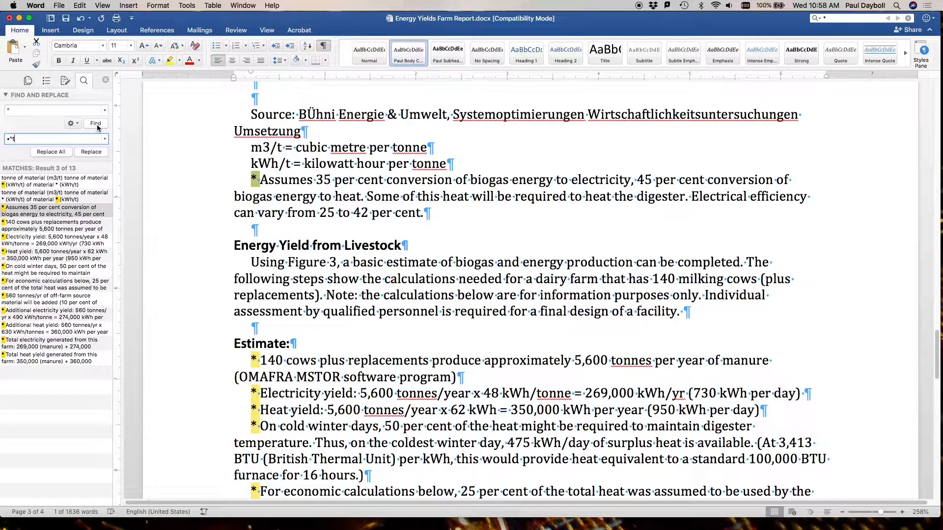
pyautogui.click(97, 125)
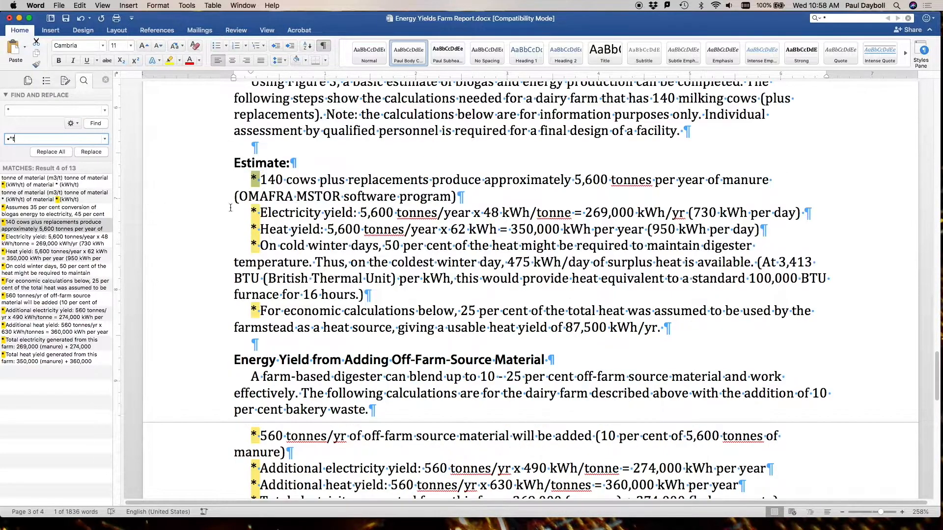
pyautogui.click(92, 152)
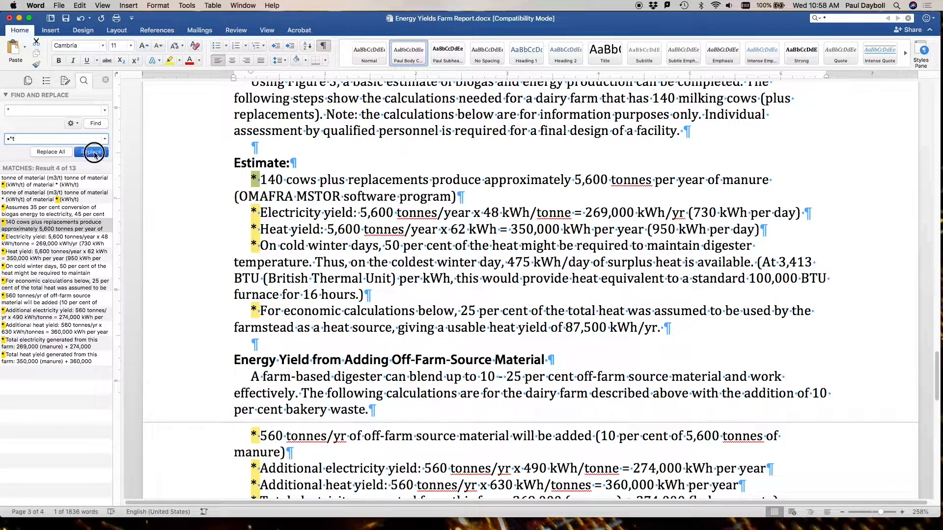
pyautogui.click(93, 154)
pyautogui.click(93, 154)
pyautogui.click(94, 154)
pyautogui.click(94, 155)
pyautogui.click(95, 155)
pyautogui.click(95, 155)
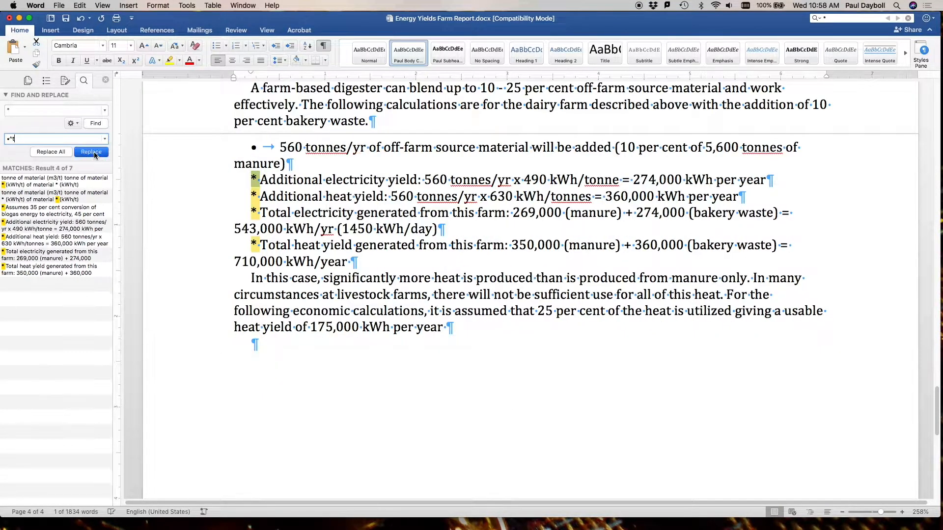
pyautogui.click(95, 155)
pyautogui.click(94, 156)
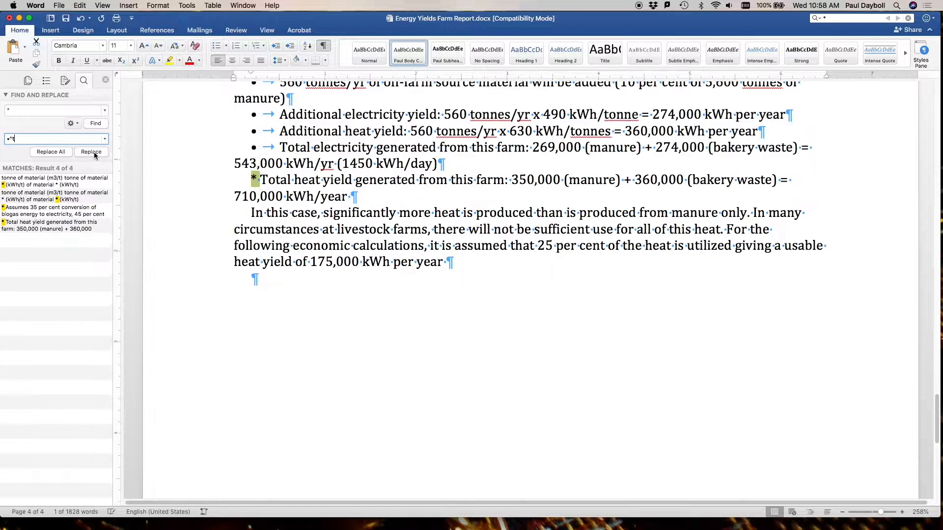
pyautogui.click(94, 155)
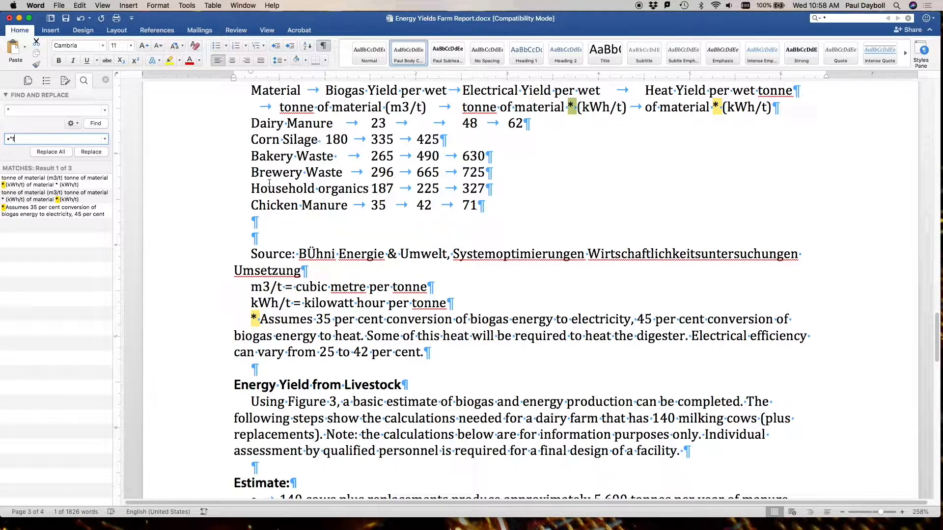
# Close Find and Replace and bring the list of styles back beside the bulleted items on page 1.
pyautogui.scroll(20, 269, 183)
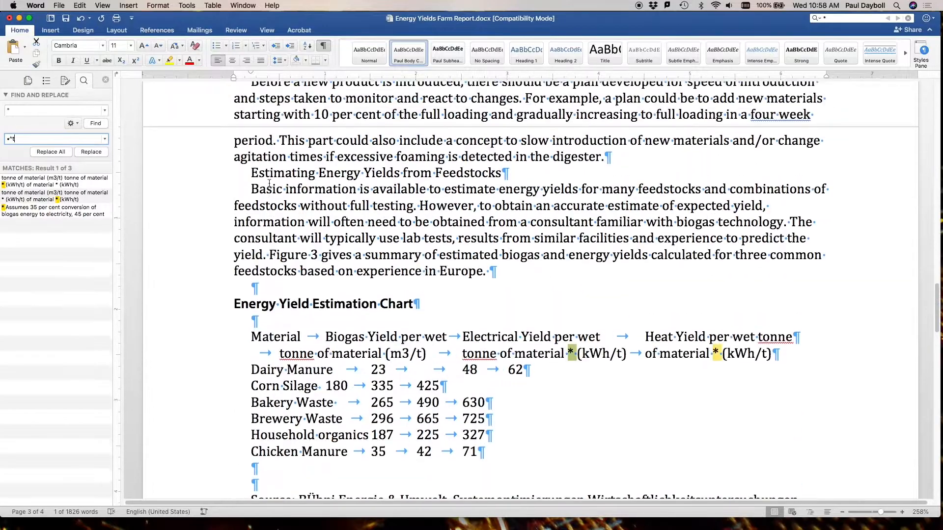
pyautogui.scroll(5, 269, 183)
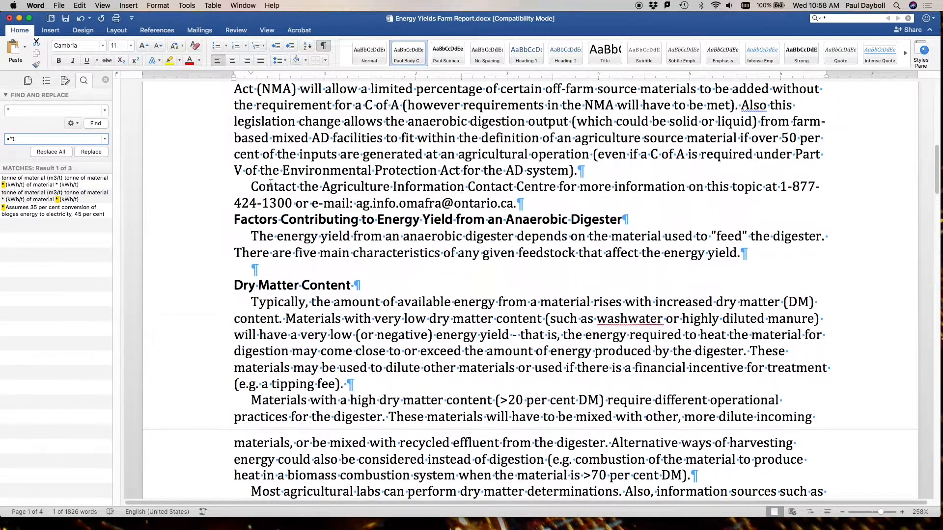
pyautogui.click(105, 79)
pyautogui.scroll(-20, 339, 217)
pyautogui.scroll(18, 339, 217)
pyautogui.scroll(10, 339, 218)
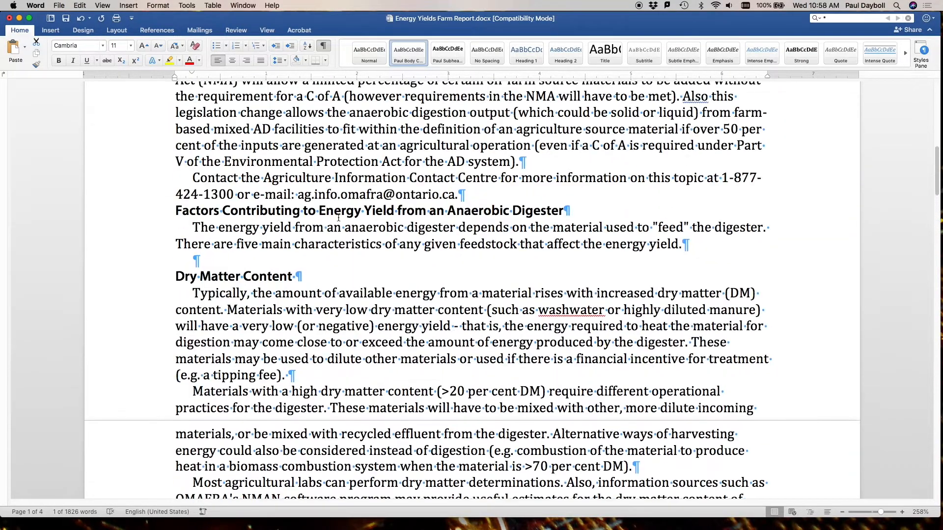
pyautogui.press('super+alt+shift+s')
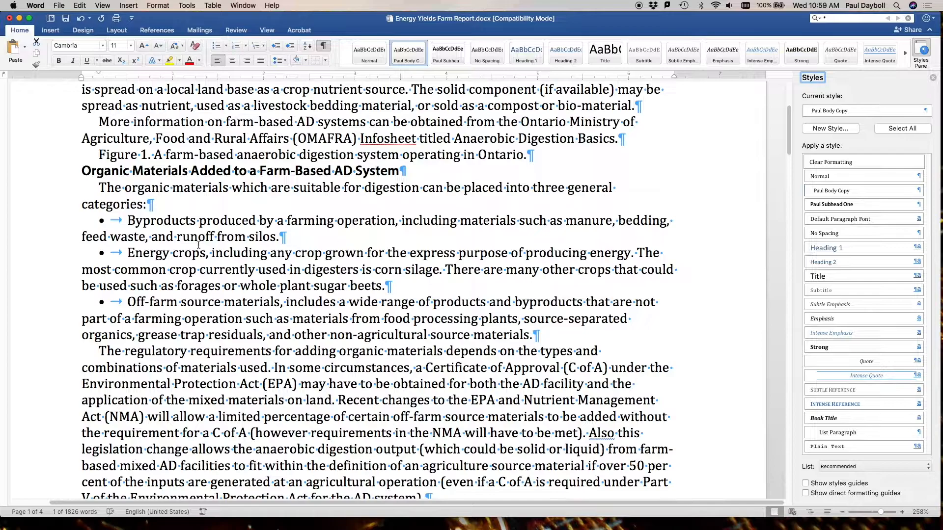
# Give the "Byproducts" and "Energy crops" bullet items a 0.5" left indent with a 0.25" hanging indent.
pyautogui.moveTo(160, 221); pyautogui.dragTo(167, 270)
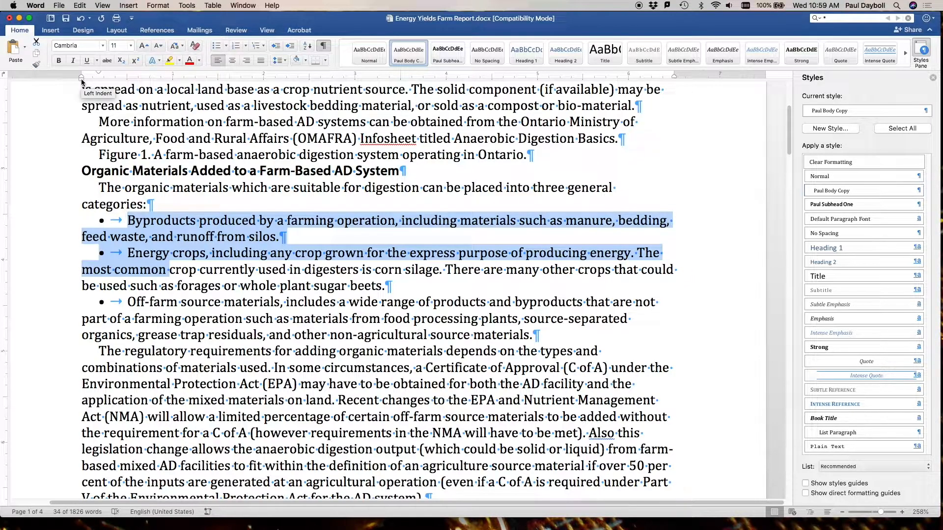
pyautogui.moveTo(81, 80); pyautogui.dragTo(148, 82)
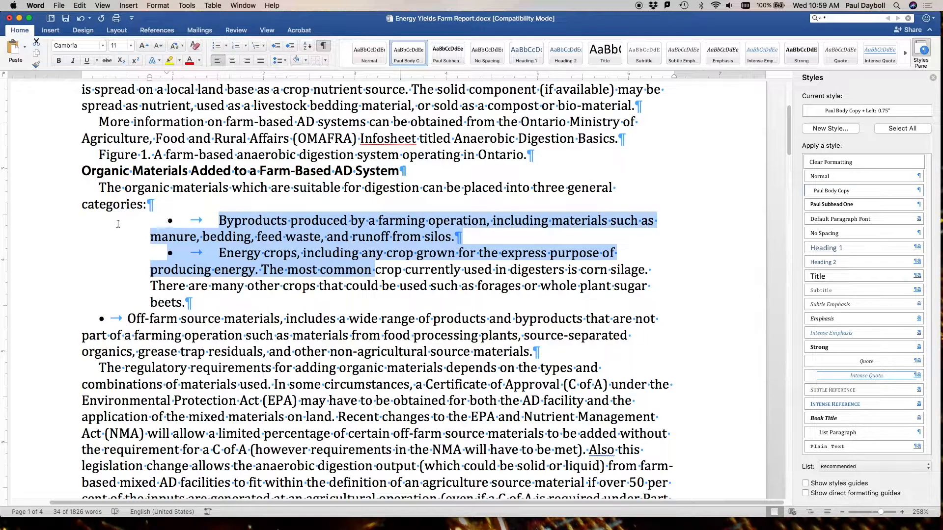
pyautogui.moveTo(167, 73); pyautogui.dragTo(126, 76)
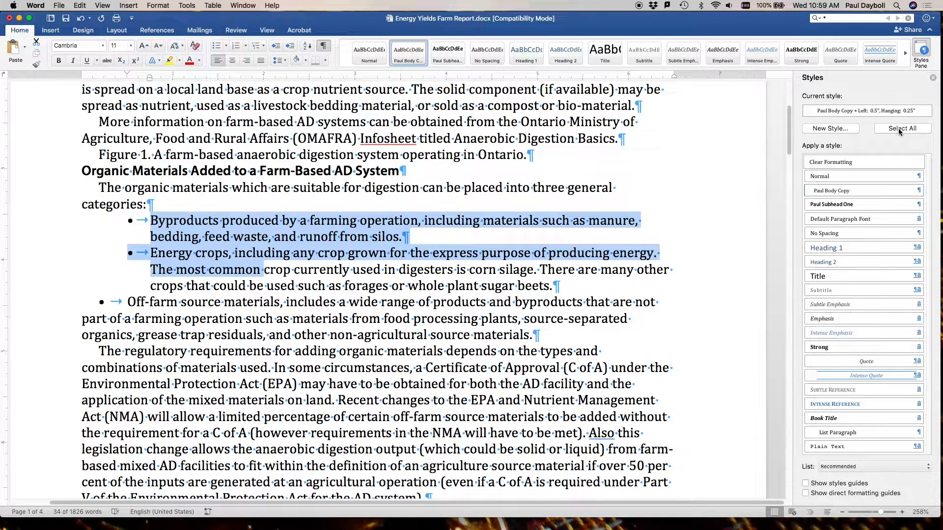
# Create a paragraph style from the indented bullet formatting, named with the author's first name followed by "Bullet One".
pyautogui.click(838, 130)
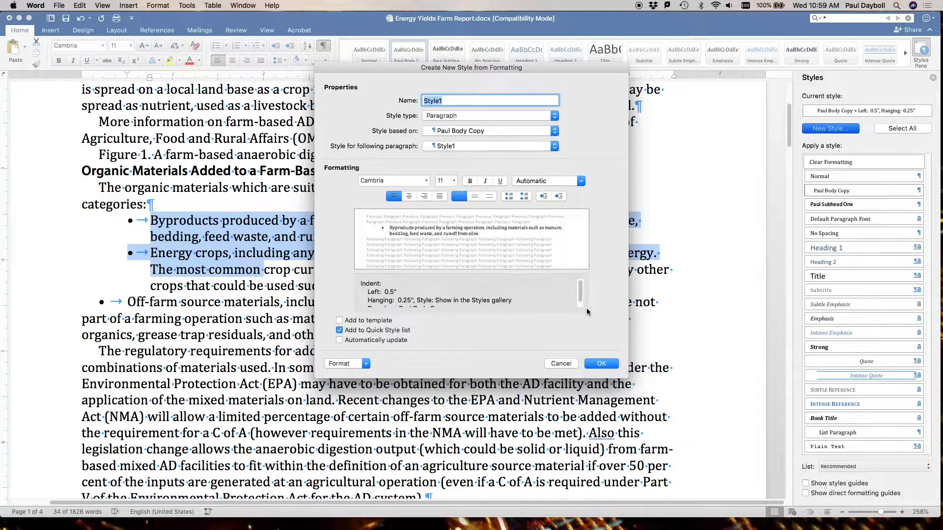
pyautogui.moveTo(582, 295); pyautogui.dragTo(582, 302)
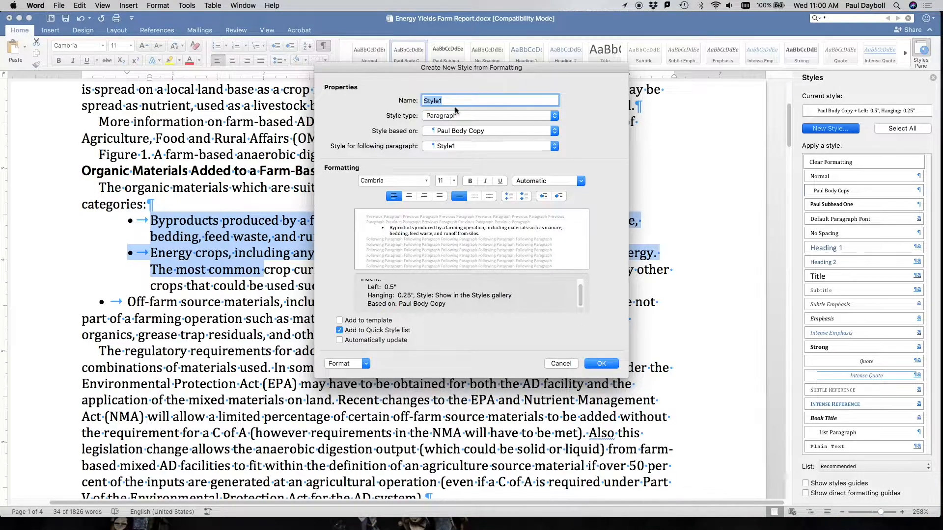
pyautogui.write('Paul')
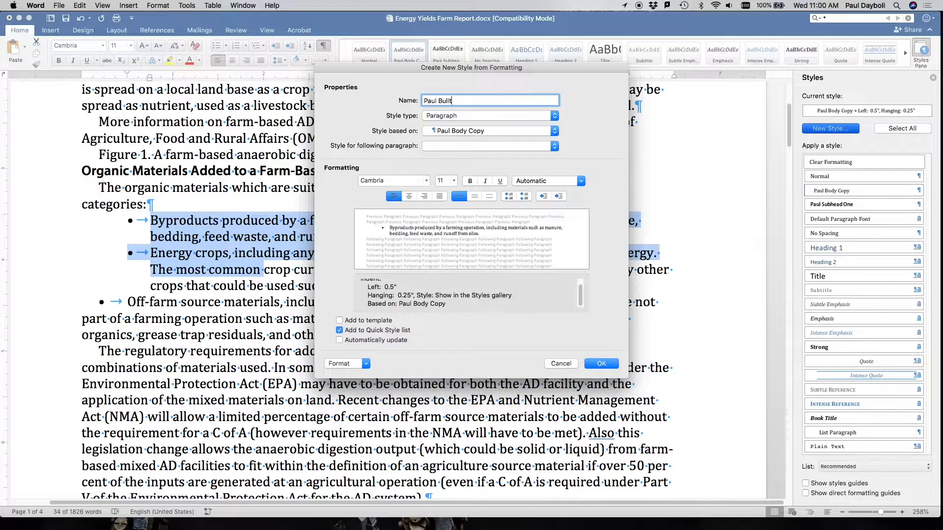
pyautogui.write(' Bullet One')
pyautogui.click(611, 363)
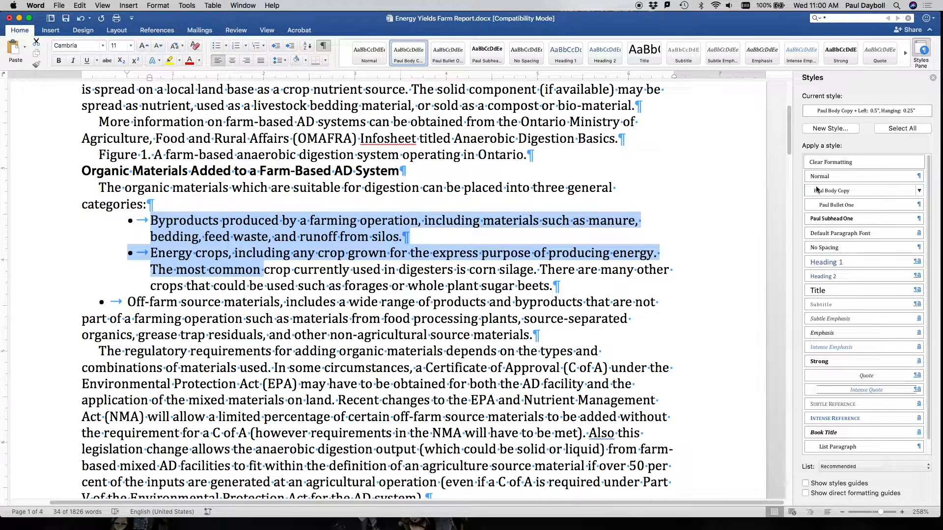
# Apply the custom Bullet One style to the three list items under "Organic Materials Added to a Farm-Based AD System".
pyautogui.moveTo(820, 191)
pyautogui.click(474, 255)
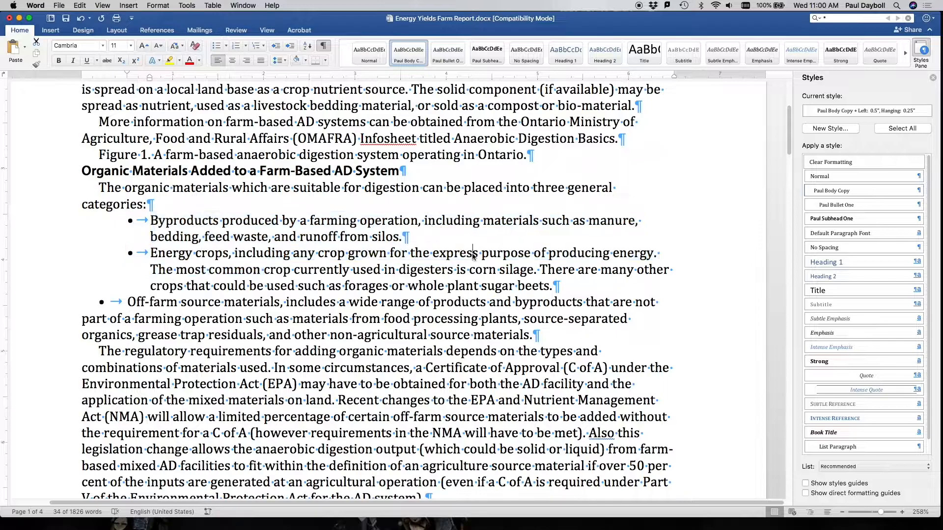
pyautogui.moveTo(442, 221); pyautogui.dragTo(437, 301)
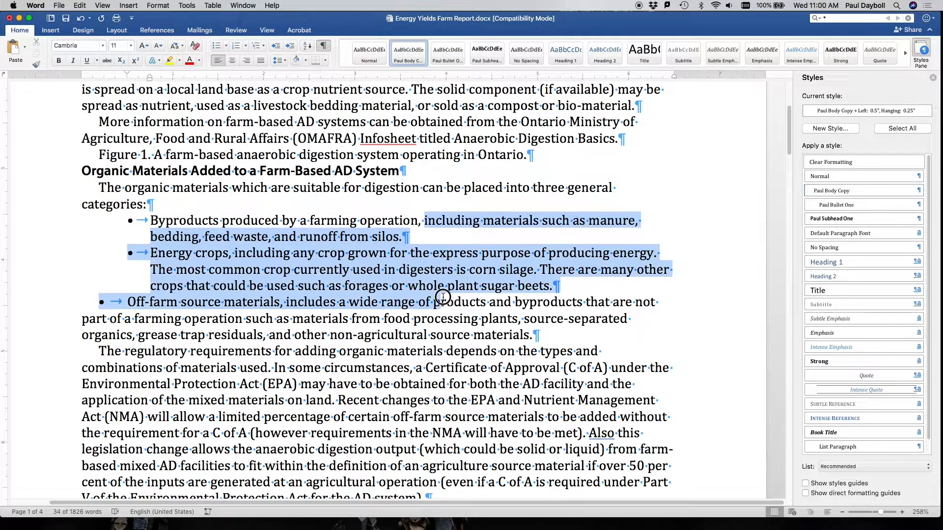
pyautogui.click(837, 205)
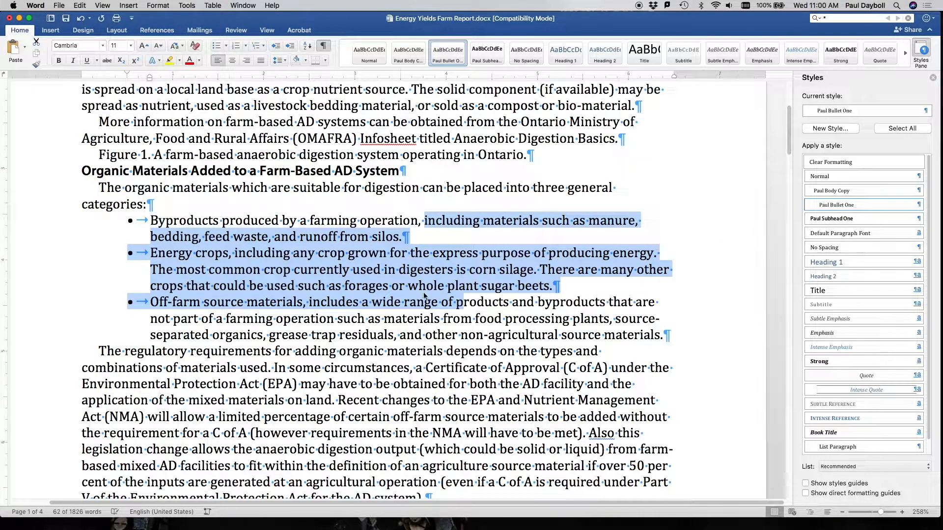
# Apply the custom Bullet One style to all five list items under "Estimate:".
pyautogui.scroll(-15, 424, 296)
pyautogui.scroll(-15, 424, 293)
pyautogui.scroll(-10, 425, 293)
pyautogui.scroll(-8, 424, 294)
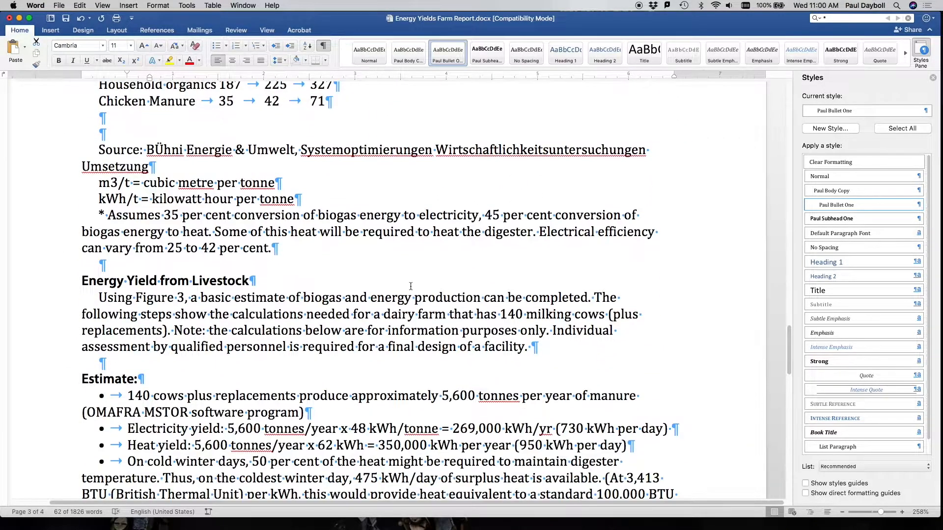
pyautogui.moveTo(192, 250); pyautogui.dragTo(217, 322)
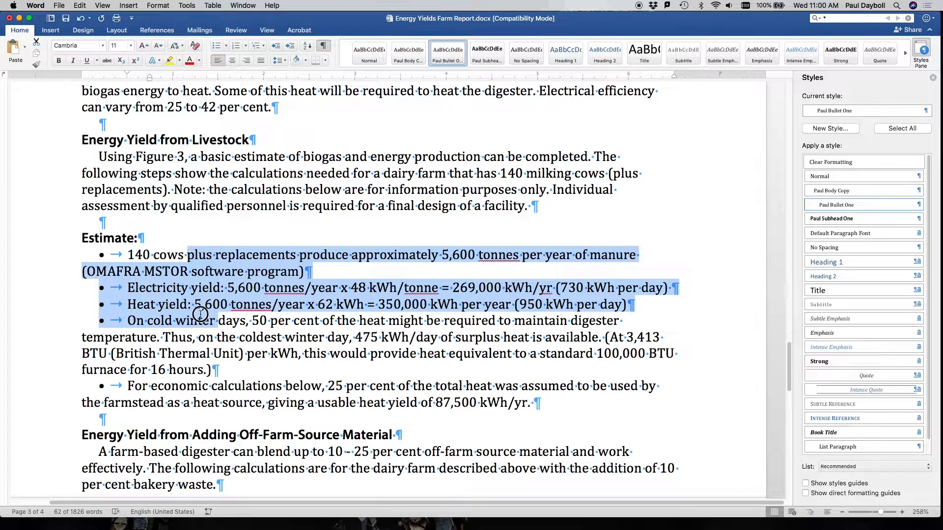
pyautogui.click(844, 206)
pyautogui.scroll(-5, 325, 295)
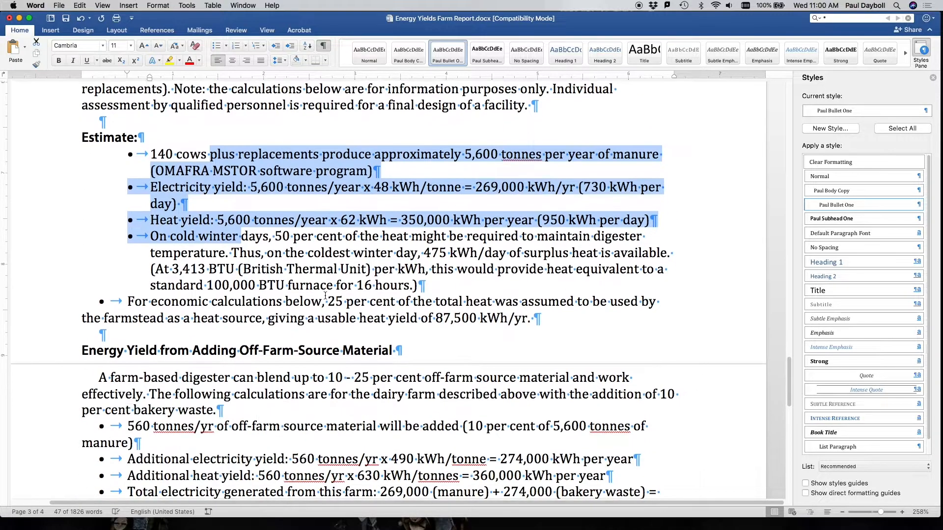
pyautogui.click(322, 305)
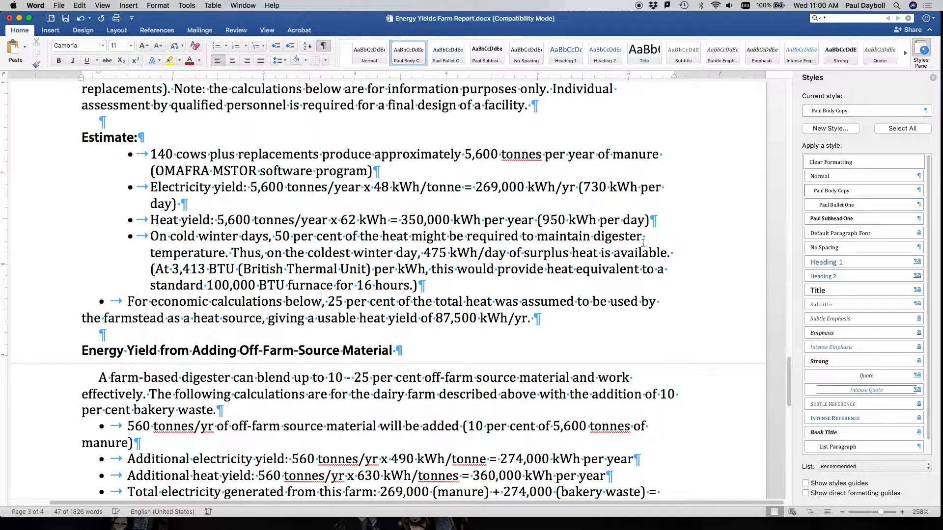
pyautogui.click(840, 206)
# Apply the custom Bullet One style to the list items under "Energy Yield from Adding Off-Farm-Source Material".
pyautogui.scroll(-8, 529, 271)
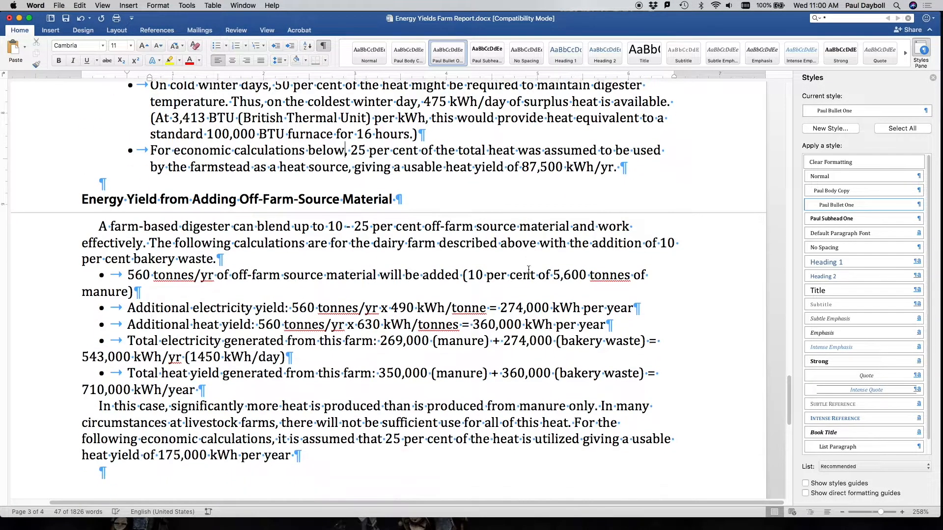
pyautogui.moveTo(147, 278); pyautogui.dragTo(163, 372)
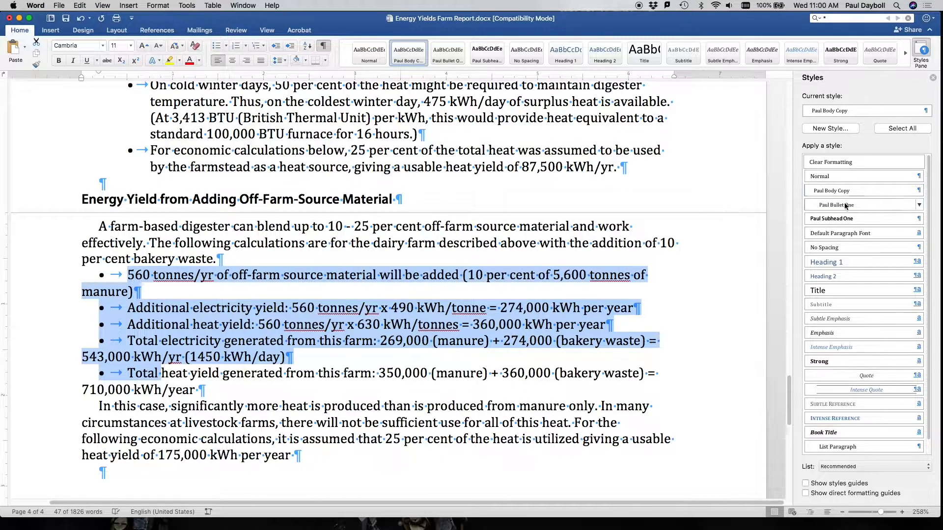
pyautogui.click(806, 202)
# Set the Energy Yield Estimation Chart text, from the "Material" row through the asterisked footnote, in Myriad Pro Condensed.
pyautogui.scroll(-5, 657, 203)
pyautogui.scroll(12, 656, 203)
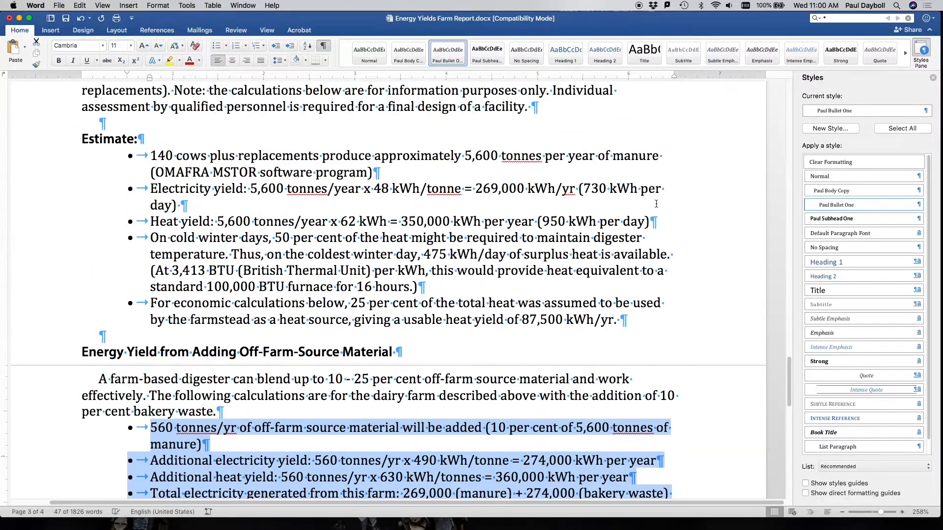
pyautogui.scroll(20, 656, 203)
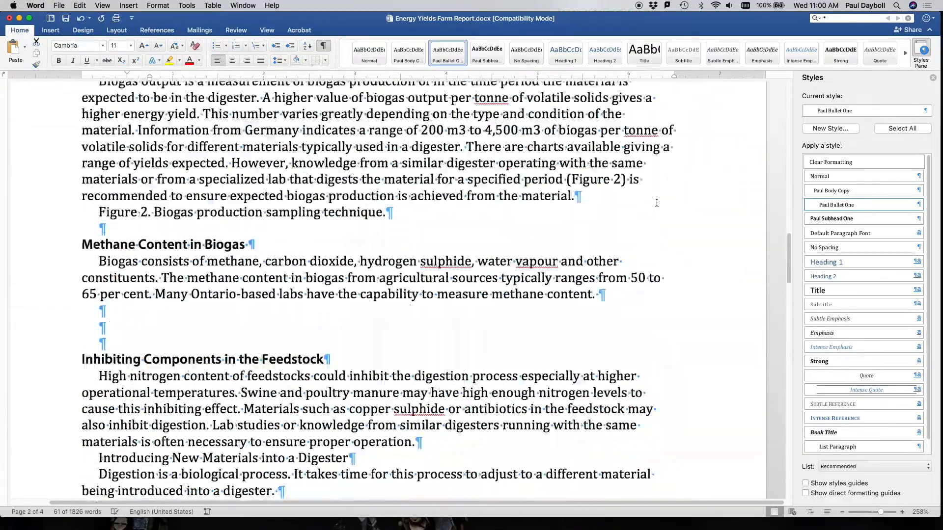
pyautogui.scroll(8, 657, 203)
pyautogui.scroll(-14, 657, 203)
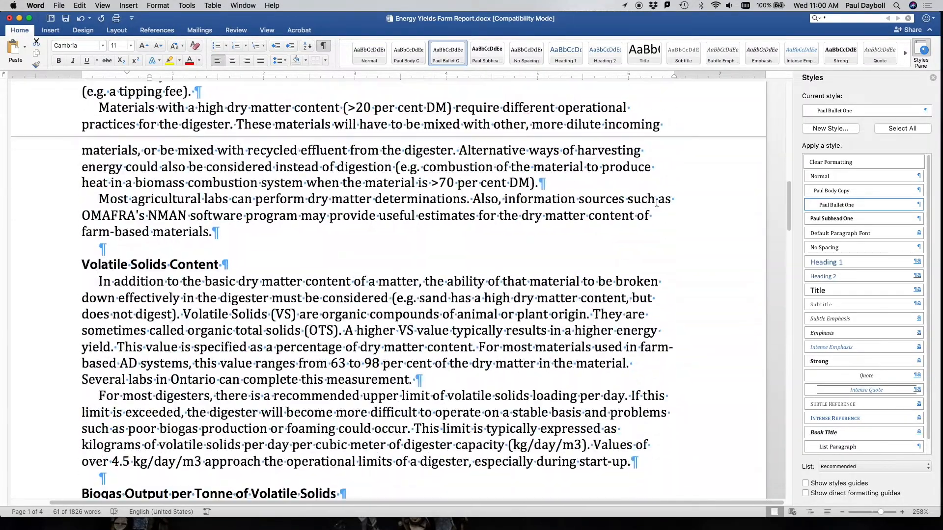
pyautogui.scroll(-15, 657, 203)
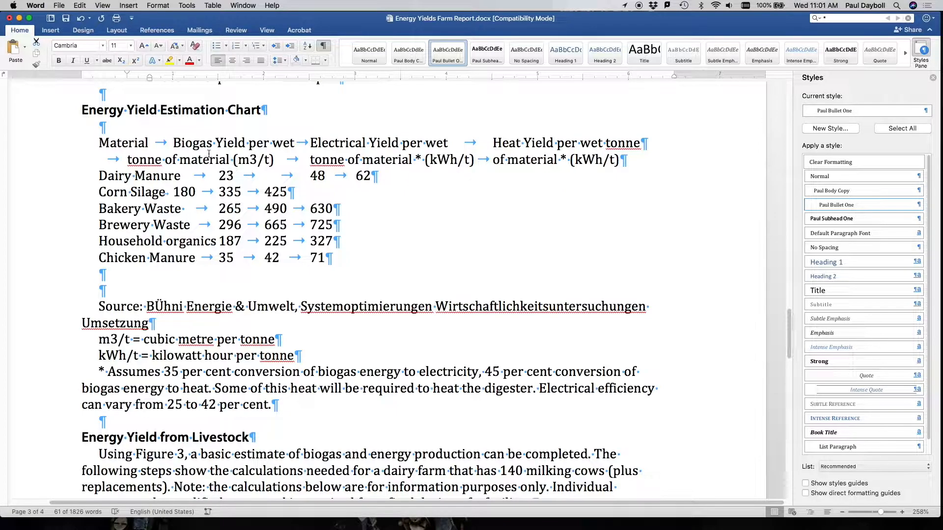
pyautogui.moveTo(181, 151); pyautogui.dragTo(262, 158)
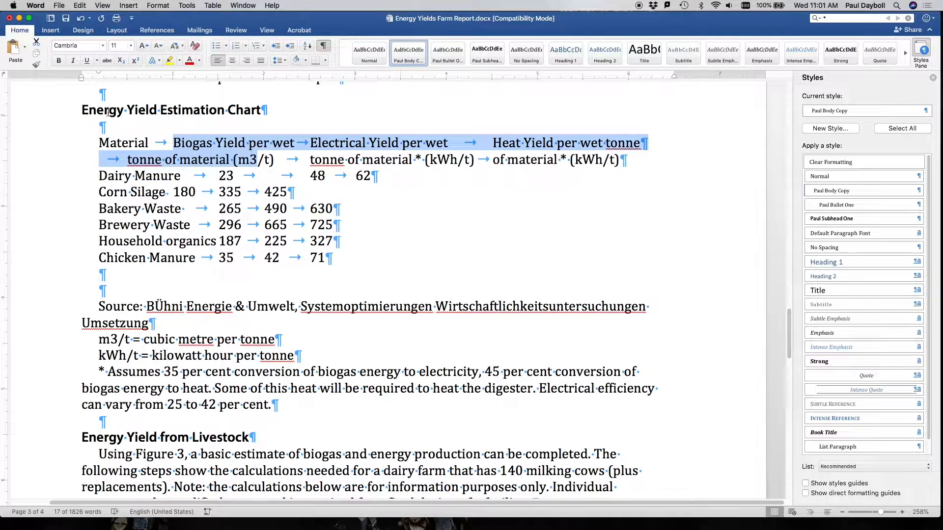
pyautogui.moveTo(98, 143); pyautogui.dragTo(284, 401)
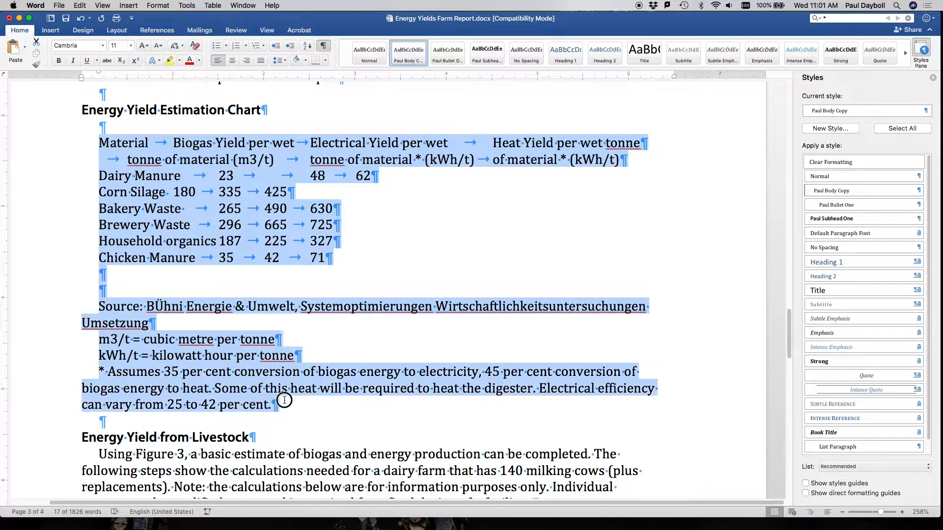
pyautogui.click(102, 45)
pyautogui.moveTo(117, 125)
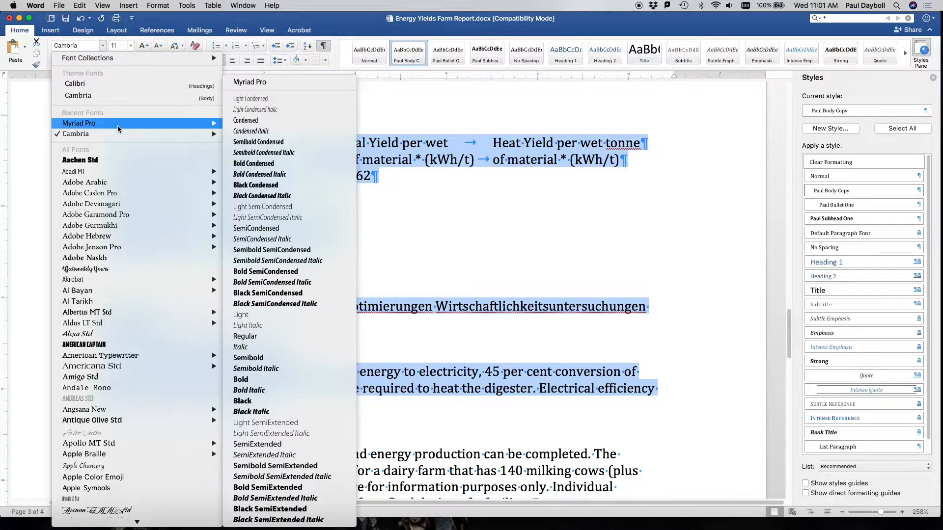
pyautogui.click(260, 126)
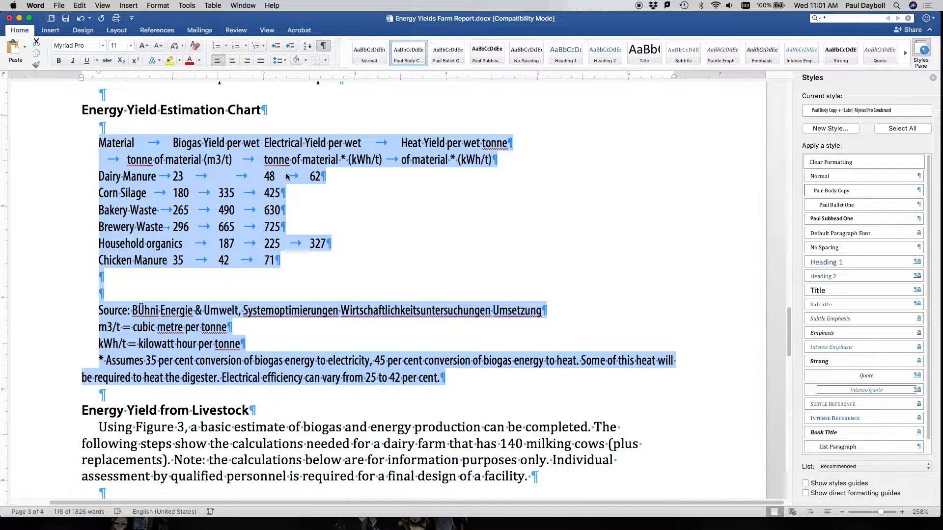
pyautogui.click(287, 176)
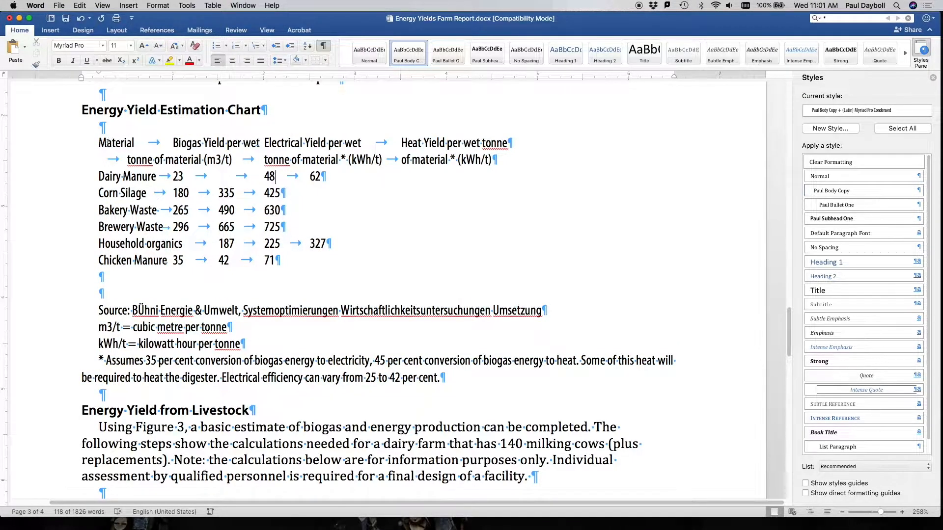
# Give the chart's two heading rows centre tab stops at about 2.5", 4" and 5.5".
pyautogui.moveTo(108, 142); pyautogui.dragTo(497, 161)
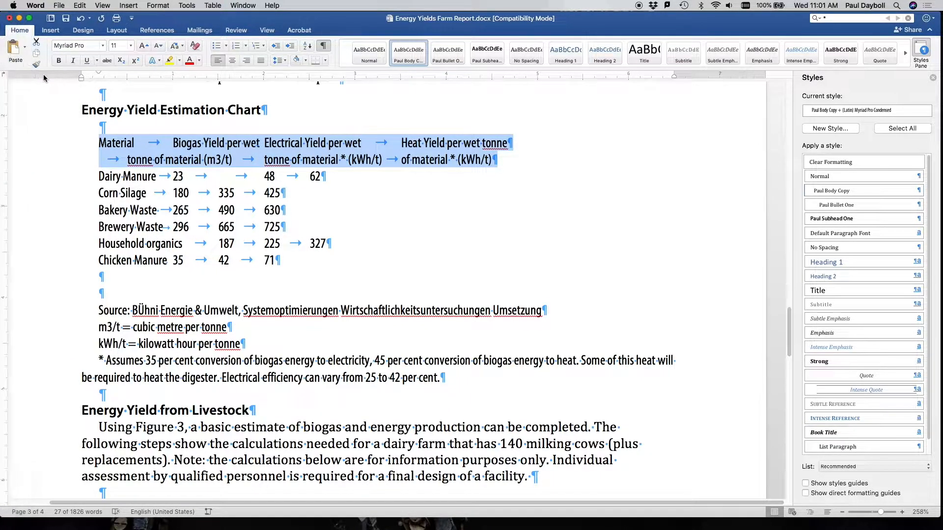
pyautogui.click(4, 75)
pyautogui.click(309, 79)
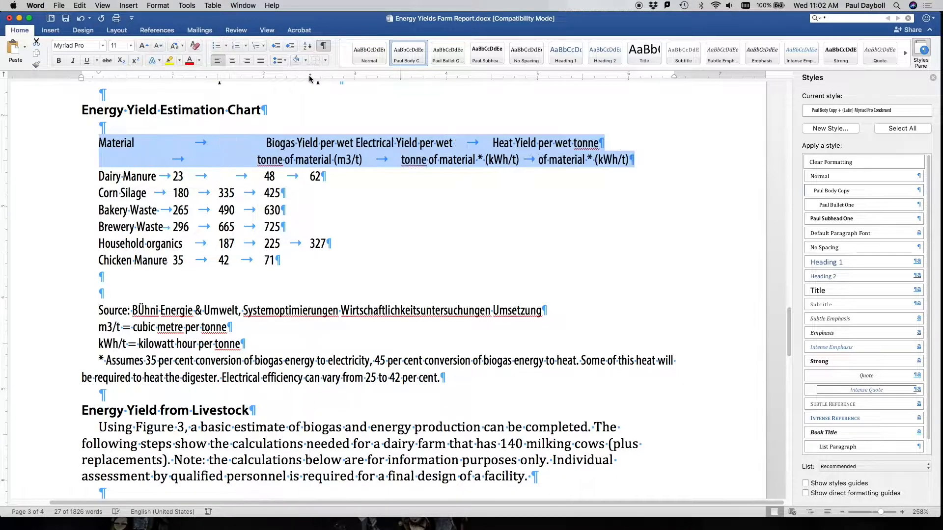
pyautogui.click(446, 75)
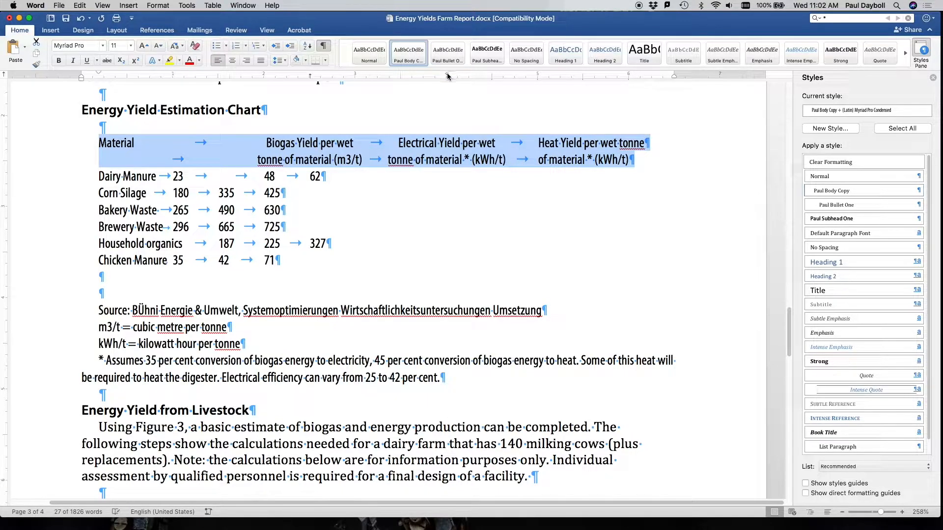
pyautogui.click(583, 77)
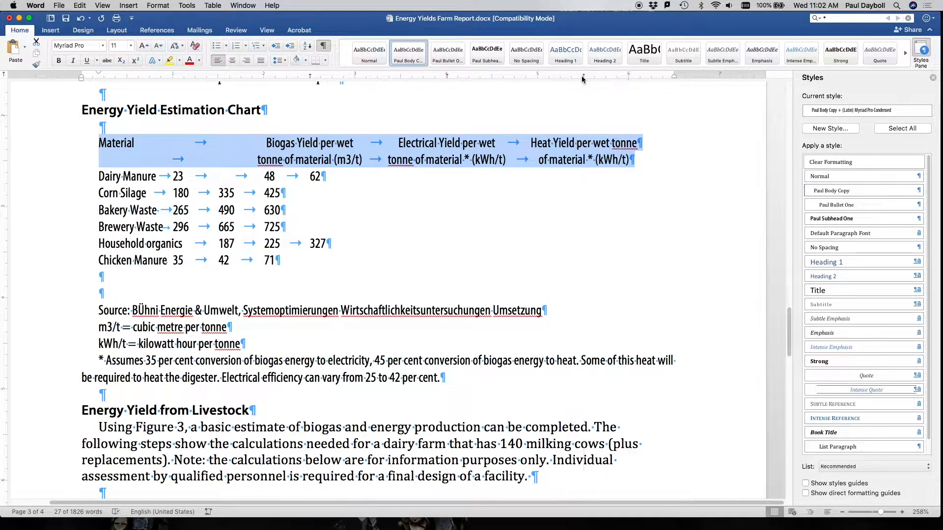
# Indent the chart's heading rows by 0.38" and shift their tab stops to about 2.6", 4.1" and 5.6".
pyautogui.moveTo(583, 78); pyautogui.dragTo(589, 77)
pyautogui.moveTo(448, 77); pyautogui.dragTo(452, 77)
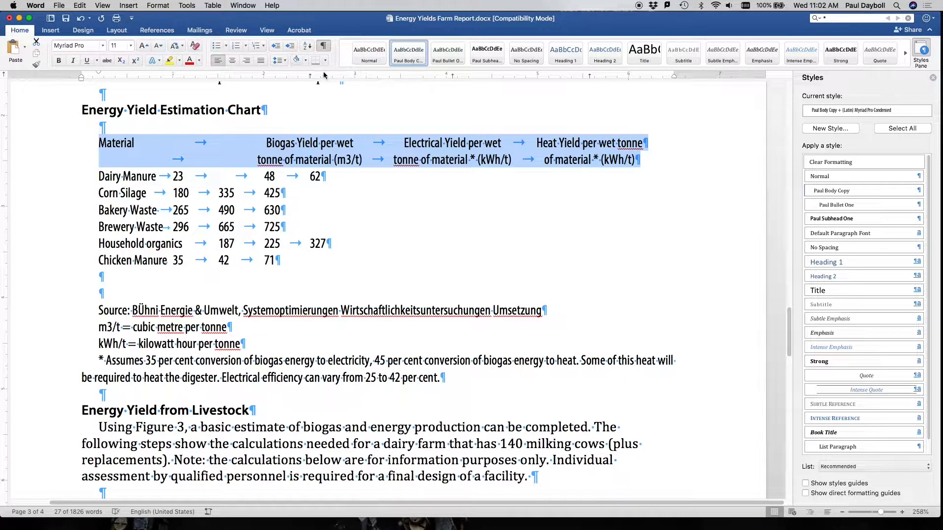
pyautogui.moveTo(309, 76); pyautogui.dragTo(312, 78)
pyautogui.moveTo(98, 73)
pyautogui.mouseDown()
pyautogui.moveTo(82, 73)
pyautogui.moveTo(117, 80)
pyautogui.mouseUp()
pyautogui.moveTo(310, 75); pyautogui.dragTo(316, 75)
pyautogui.moveTo(452, 75); pyautogui.dragTo(458, 75)
pyautogui.moveTo(589, 76); pyautogui.dragTo(595, 76)
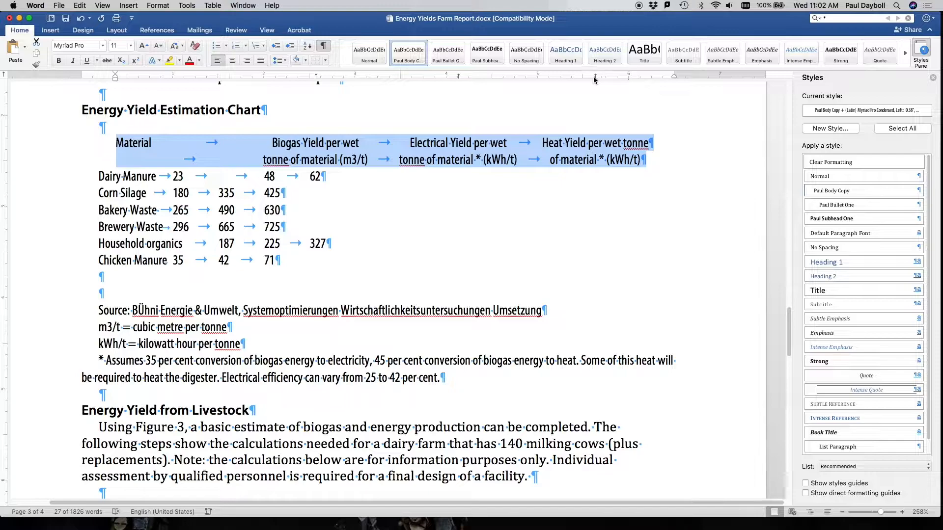
# Indent the rows from "Dairy Manure" to "Chicken Manure" by 0.38" and add right tab stops at about 2.7", 4.1" and 5.75".
pyautogui.moveTo(284, 260); pyautogui.dragTo(98, 177)
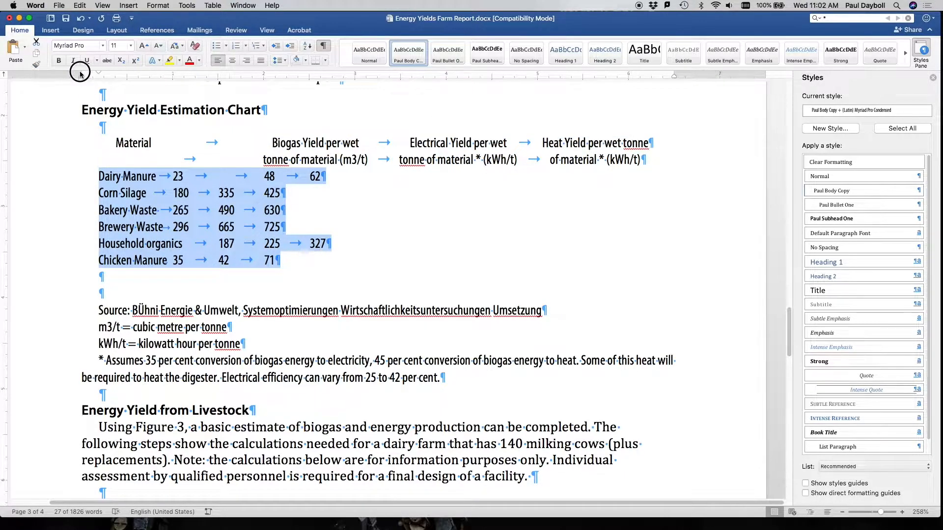
pyautogui.moveTo(98, 73)
pyautogui.mouseDown()
pyautogui.moveTo(74, 70)
pyautogui.moveTo(115, 80)
pyautogui.mouseUp()
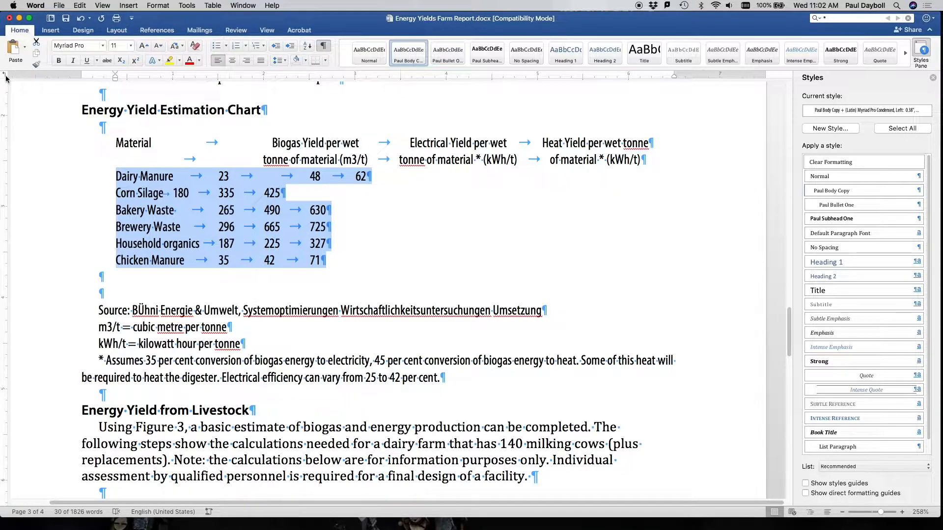
pyautogui.click(325, 77)
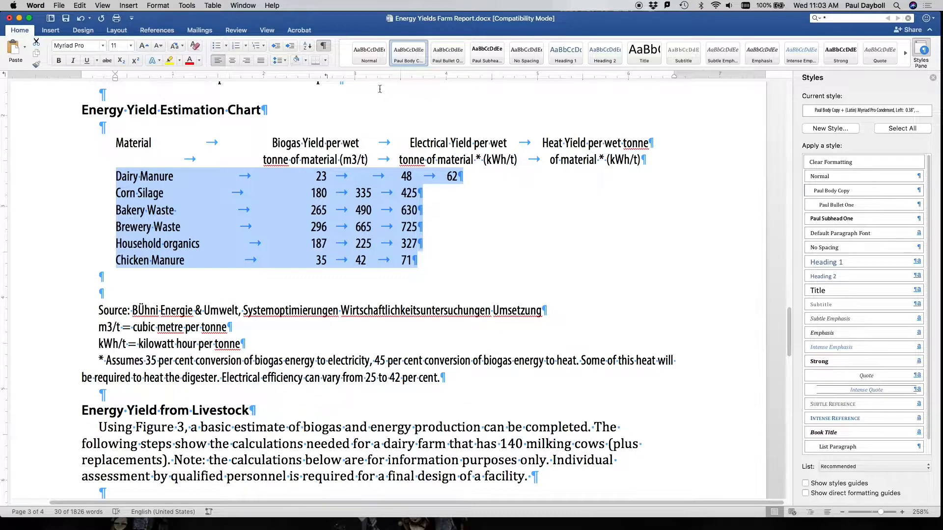
pyautogui.click(458, 75)
pyautogui.moveTo(459, 76); pyautogui.dragTo(606, 79)
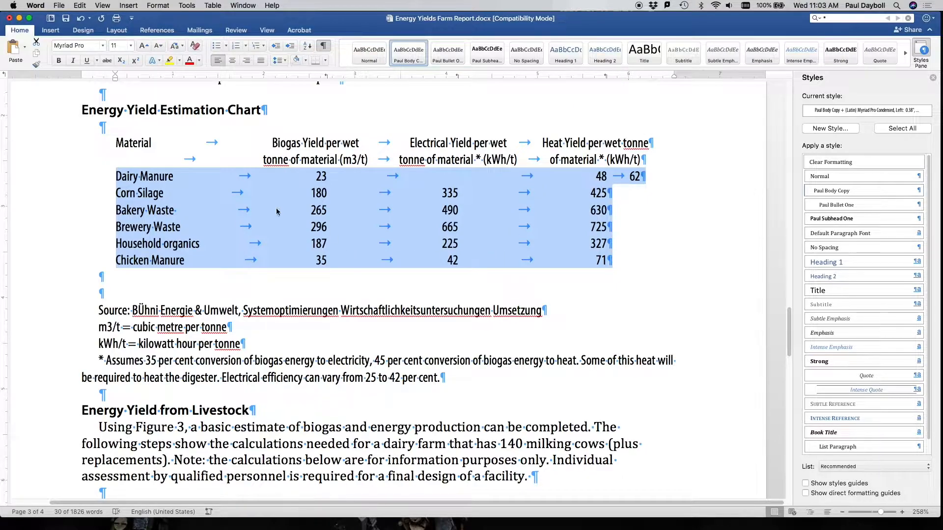
# Change the font of the chart's two heading rows to Myriad Pro Semibold Condensed.
pyautogui.click(130, 146)
pyautogui.moveTo(116, 142); pyautogui.dragTo(637, 160)
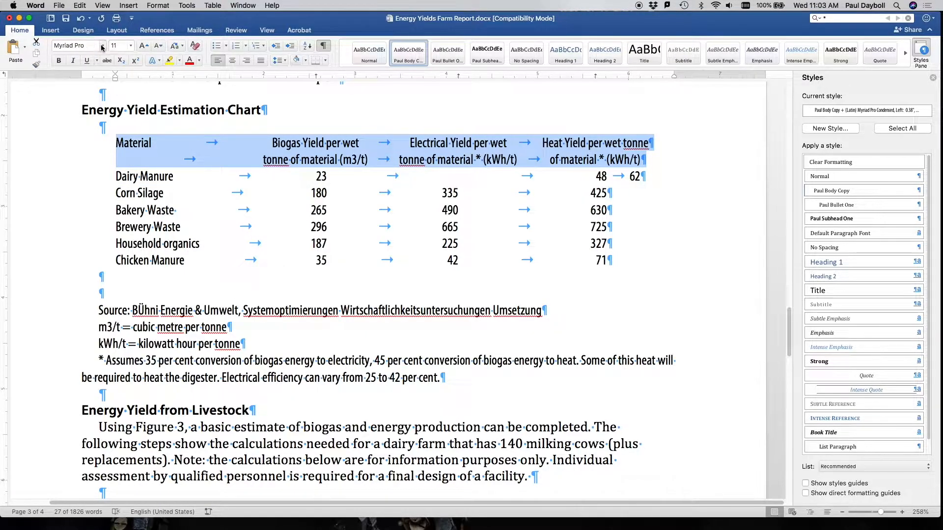
pyautogui.click(103, 46)
pyautogui.moveTo(105, 123)
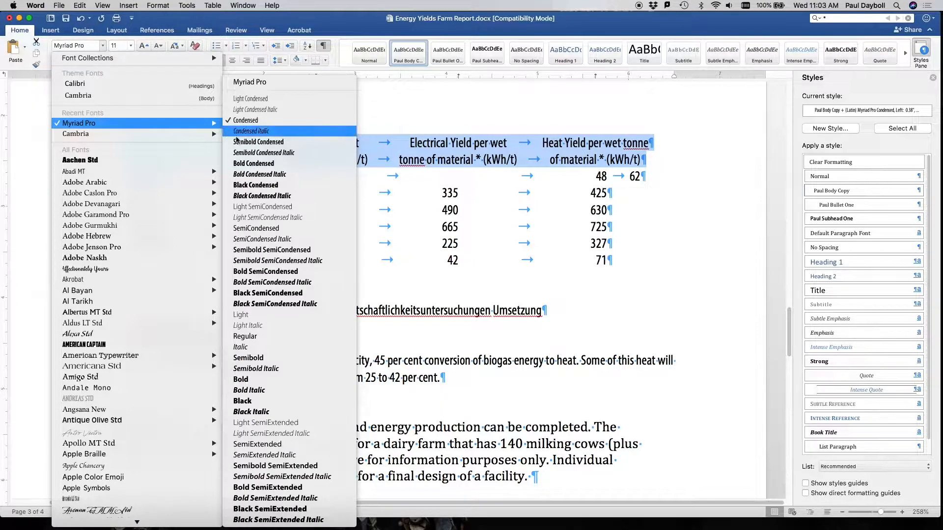
pyautogui.click(243, 142)
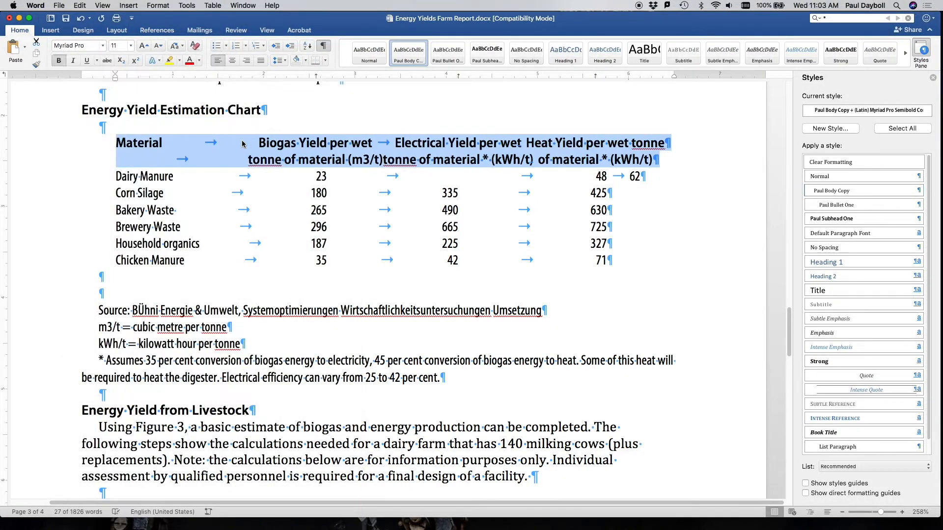
pyautogui.click(250, 170)
# Reduce the font size of the chart's heading rows and data rows to 9.5 pt.
pyautogui.click(119, 144)
pyautogui.moveTo(118, 143); pyautogui.dragTo(606, 261)
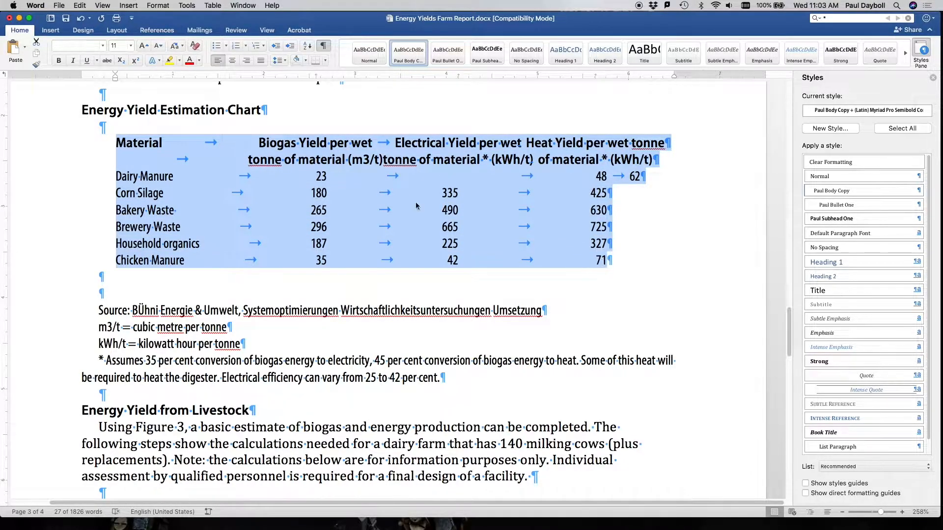
pyautogui.click(131, 45)
pyautogui.click(124, 114)
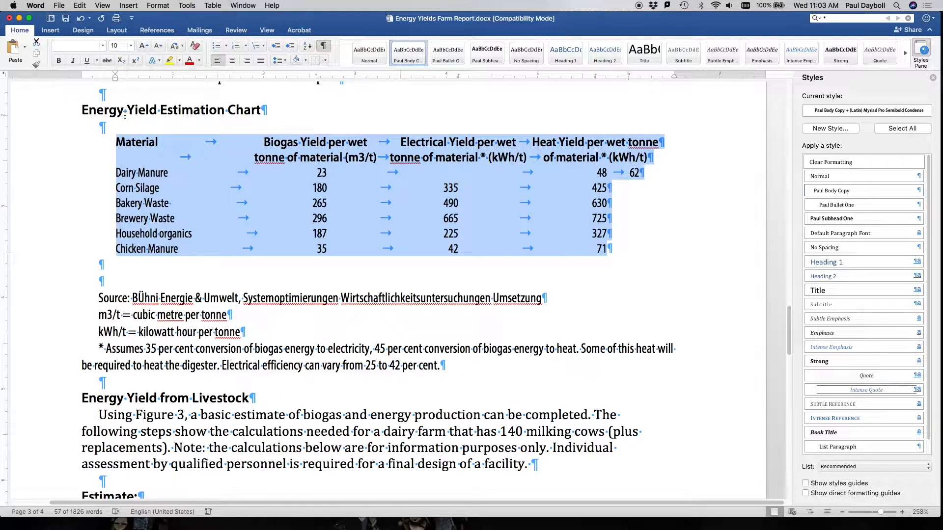
pyautogui.click(118, 46)
pyautogui.write('9')
pyautogui.press('Return')
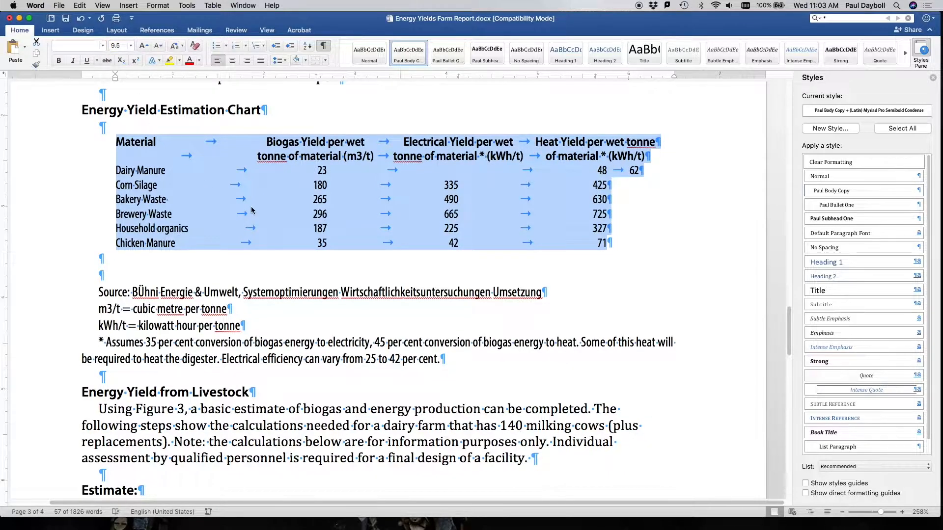
pyautogui.click(251, 207)
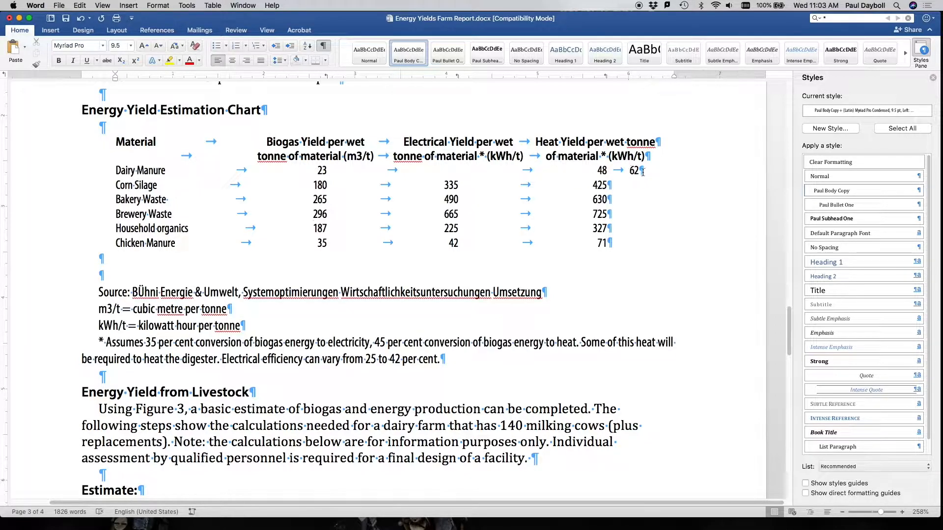
# Delete the extra tab before the value 48 in the chart's Dairy Manure row.
pyautogui.click(597, 170)
pyautogui.press('BackSpace')
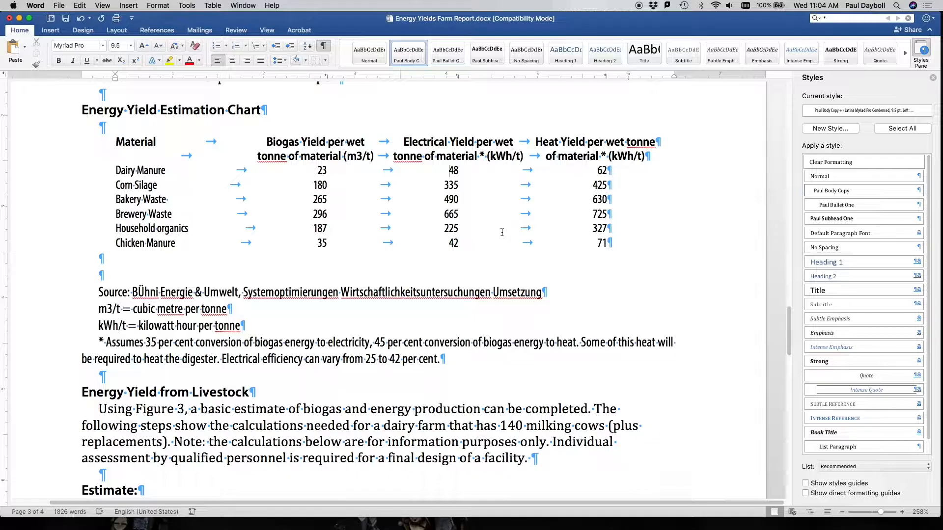
# Hide the Styles pane and open Find and Replace for the report.
pyautogui.scroll(15, 502, 233)
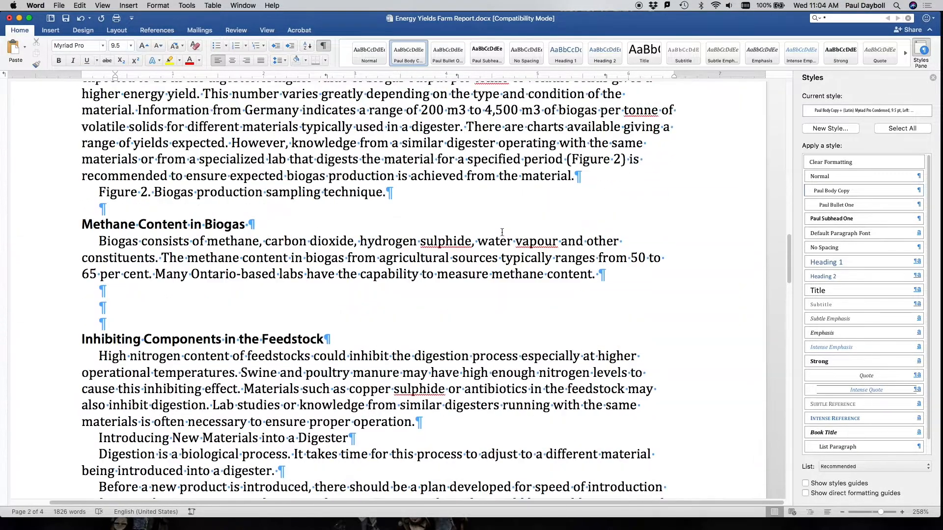
pyautogui.scroll(20, 502, 233)
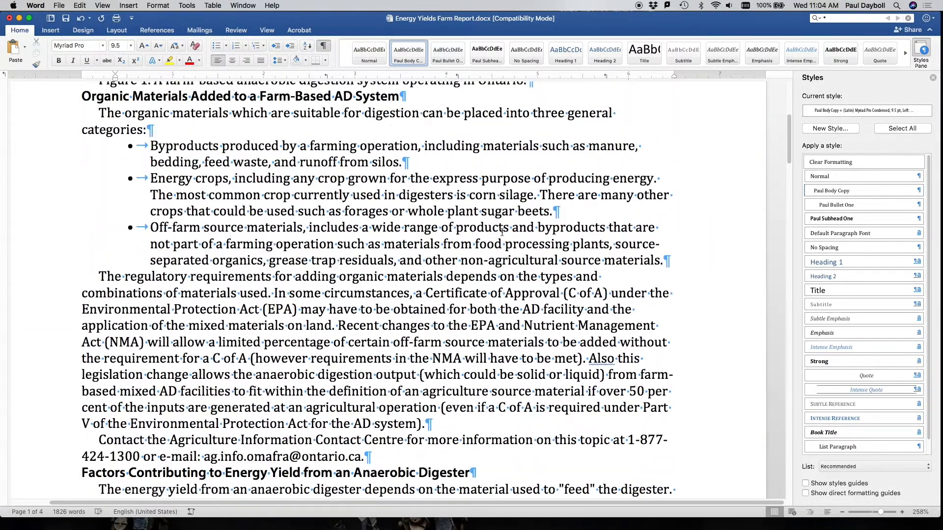
pyautogui.scroll(8, 502, 233)
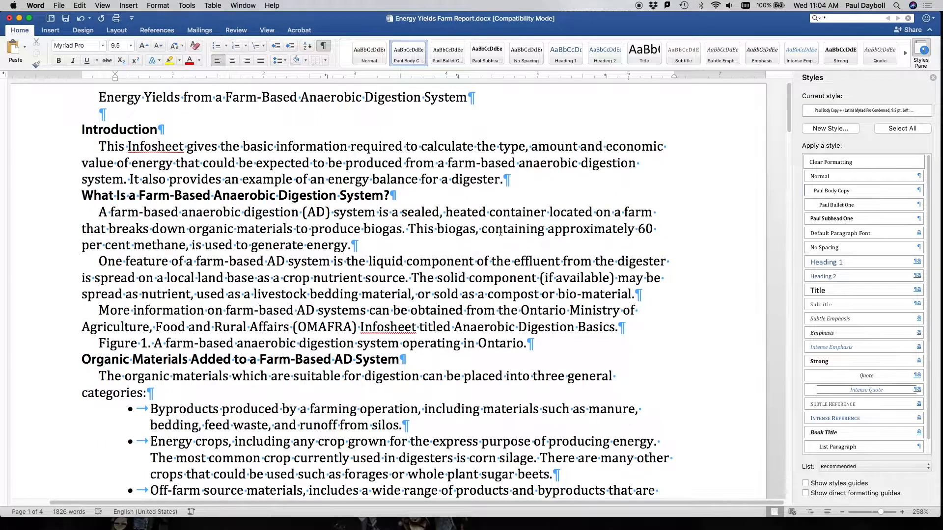
pyautogui.scroll(-10, 174, 212)
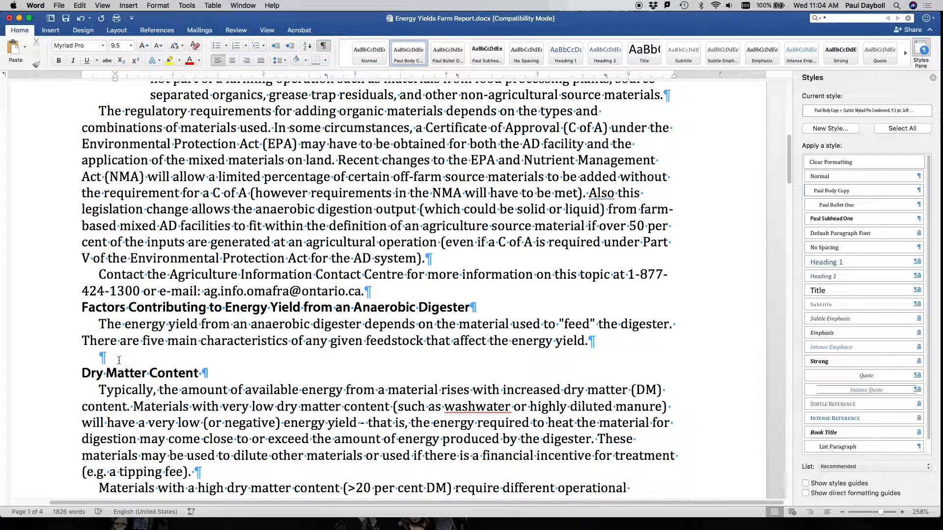
pyautogui.scroll(10, 119, 360)
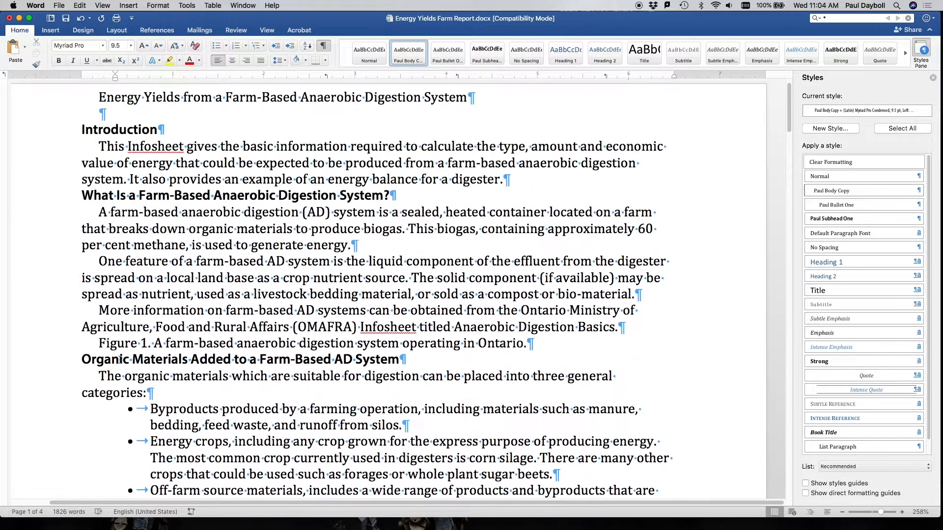
pyautogui.click(923, 53)
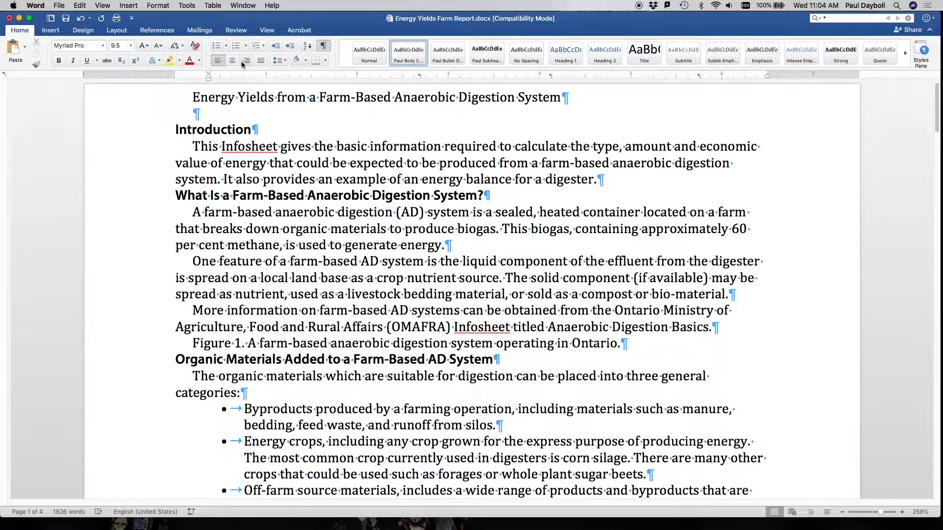
pyautogui.click(79, 5)
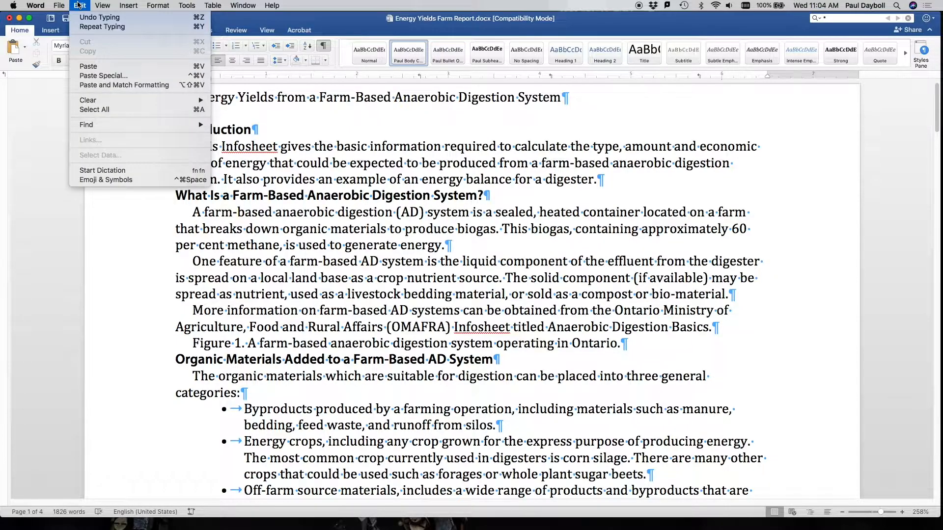
pyautogui.moveTo(119, 127)
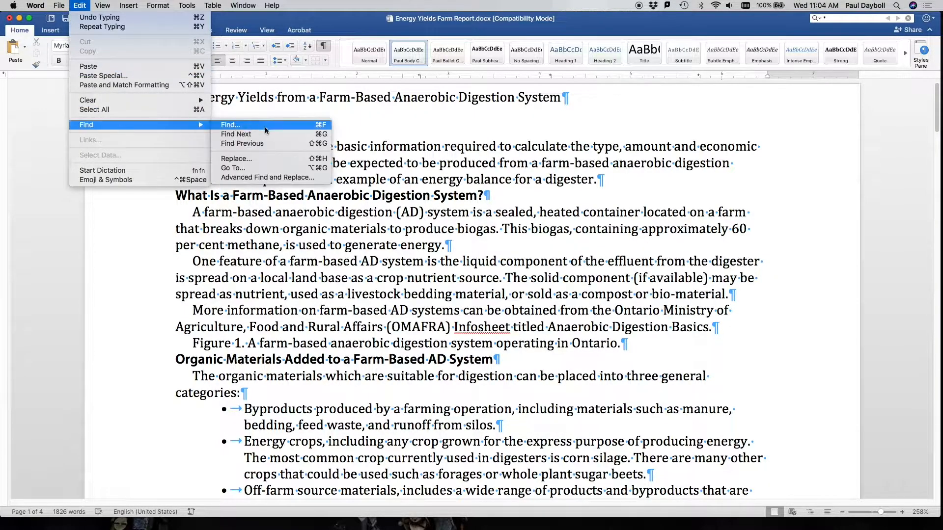
pyautogui.click(257, 160)
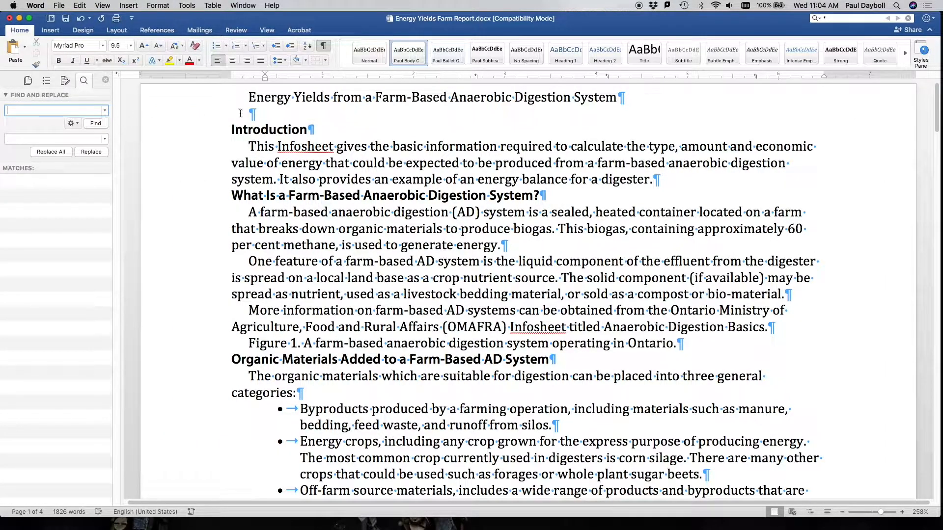
# Set the search text to two consecutive paragraph marks (^p^p).
pyautogui.click(104, 111)
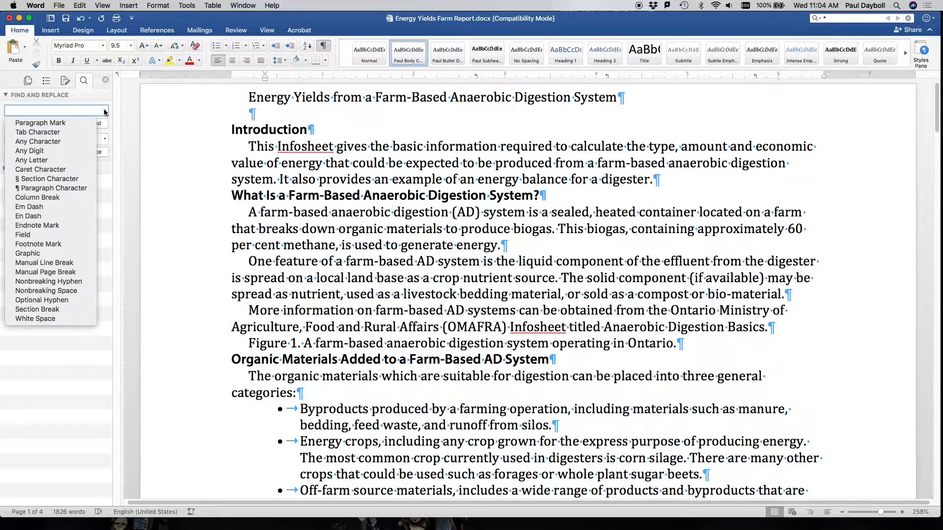
pyautogui.click(74, 123)
pyautogui.click(106, 111)
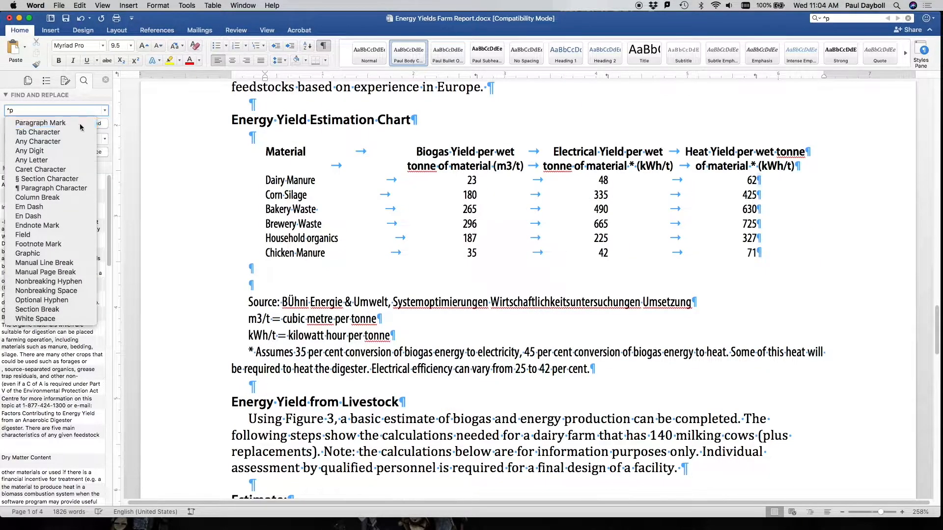
pyautogui.click(41, 122)
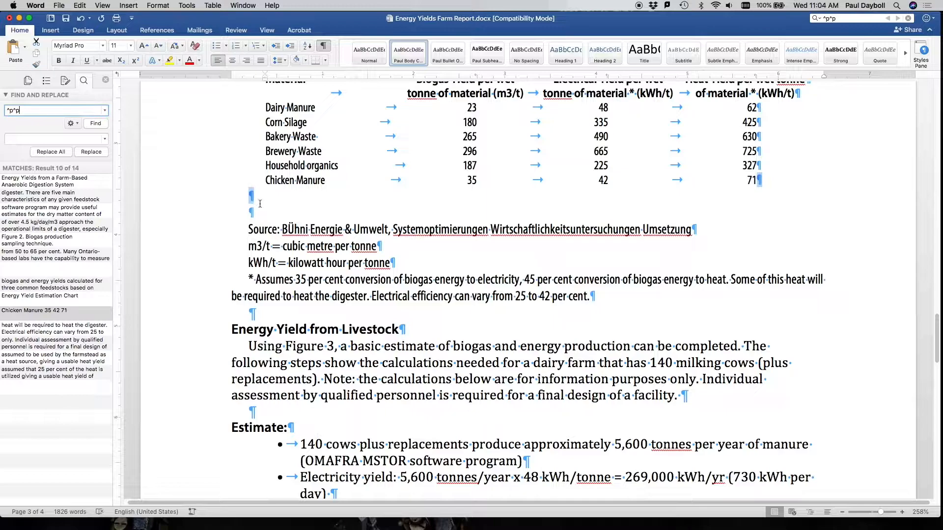
# Replace all double paragraph marks in the report with a single paragraph mark (^p), running the replacement twice.
pyautogui.click(78, 141)
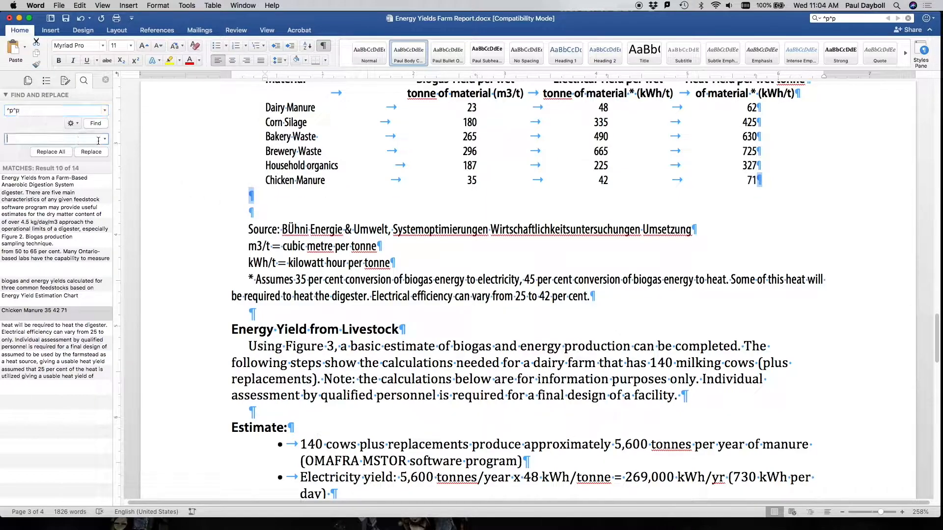
pyautogui.click(104, 139)
pyautogui.click(91, 153)
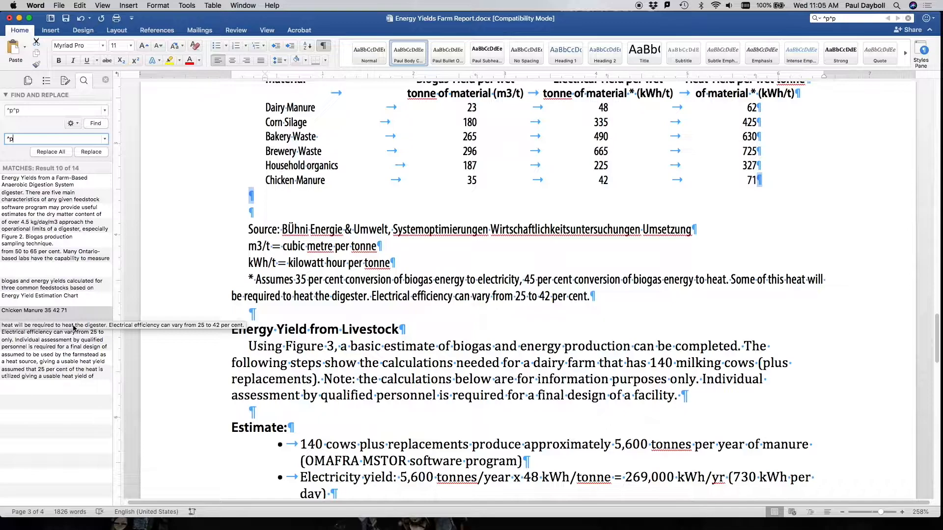
pyautogui.click(194, 138)
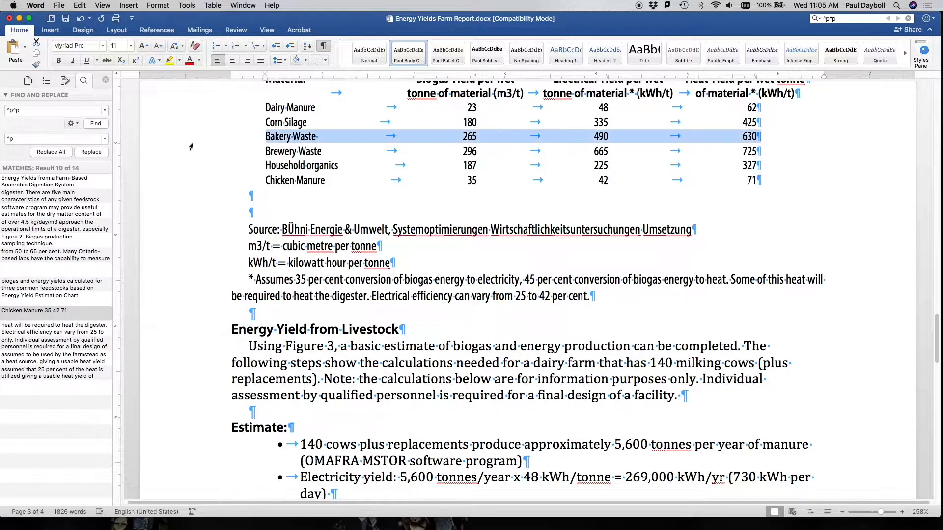
pyautogui.click(57, 155)
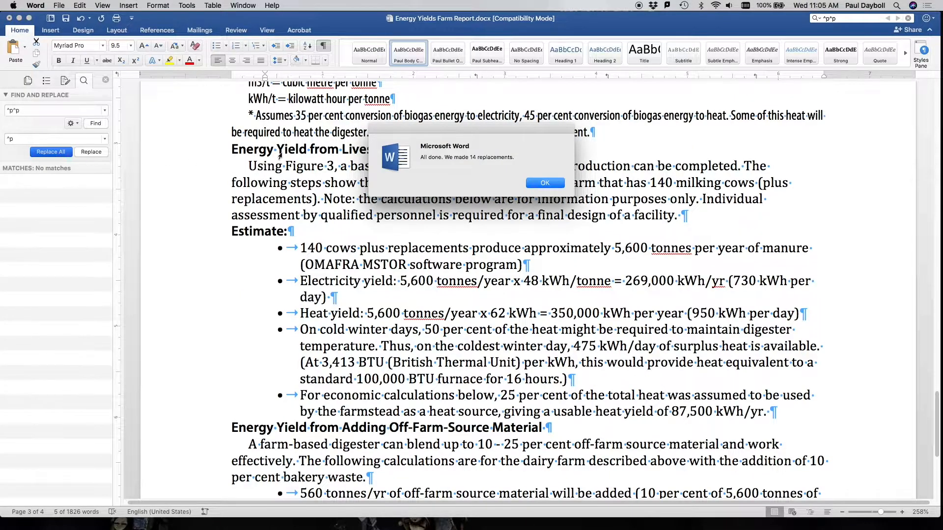
pyautogui.click(542, 183)
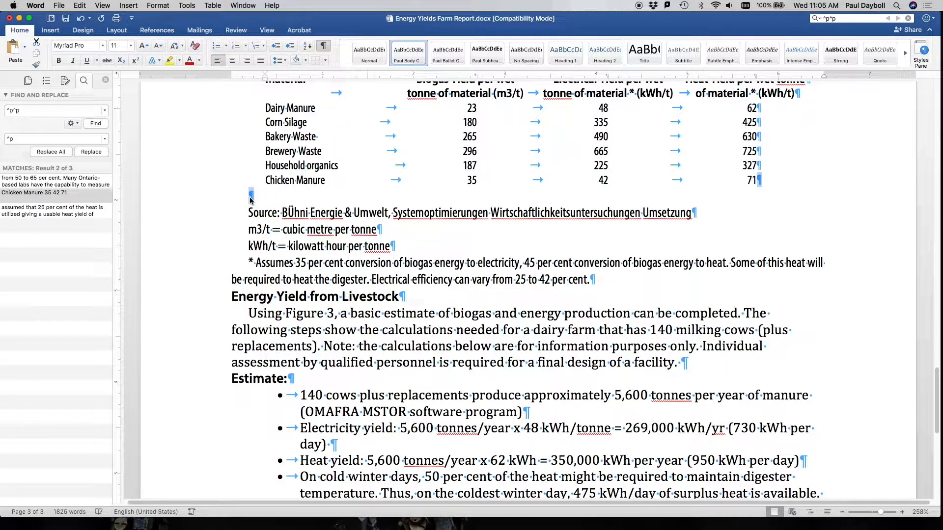
pyautogui.click(57, 154)
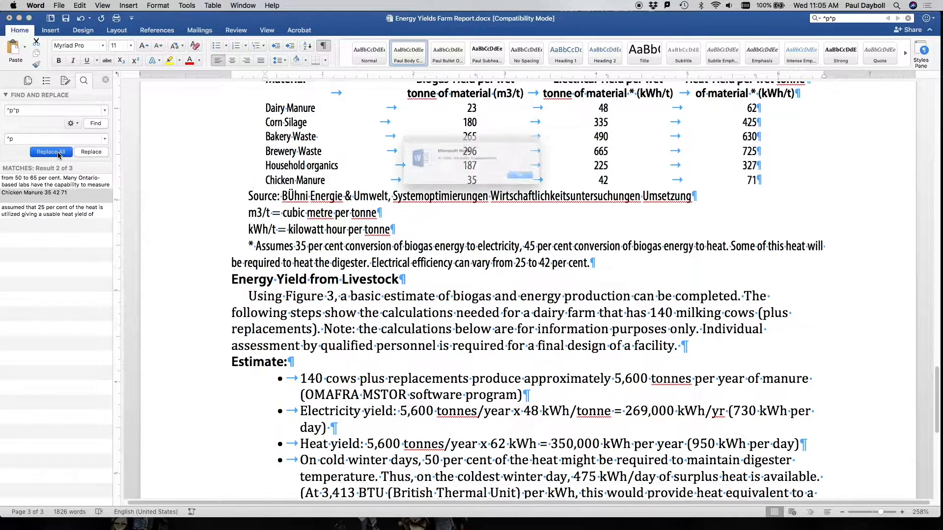
pyautogui.click(528, 186)
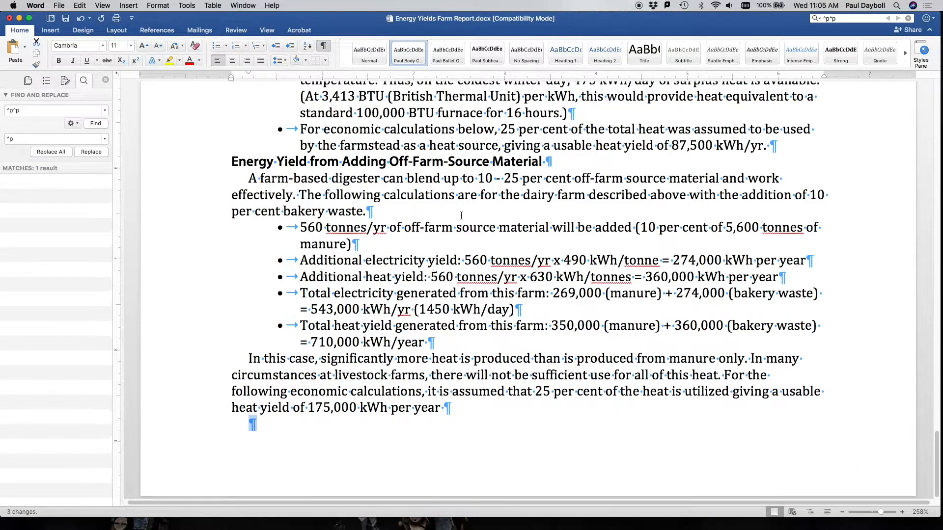
# Close Find and Replace and show the Styles pane again.
pyautogui.scroll(20, 461, 210)
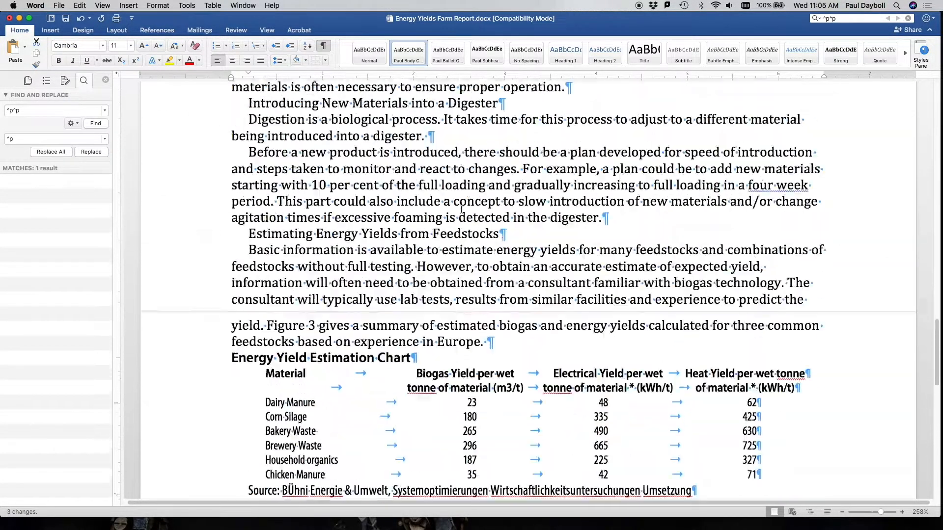
pyautogui.scroll(15, 461, 210)
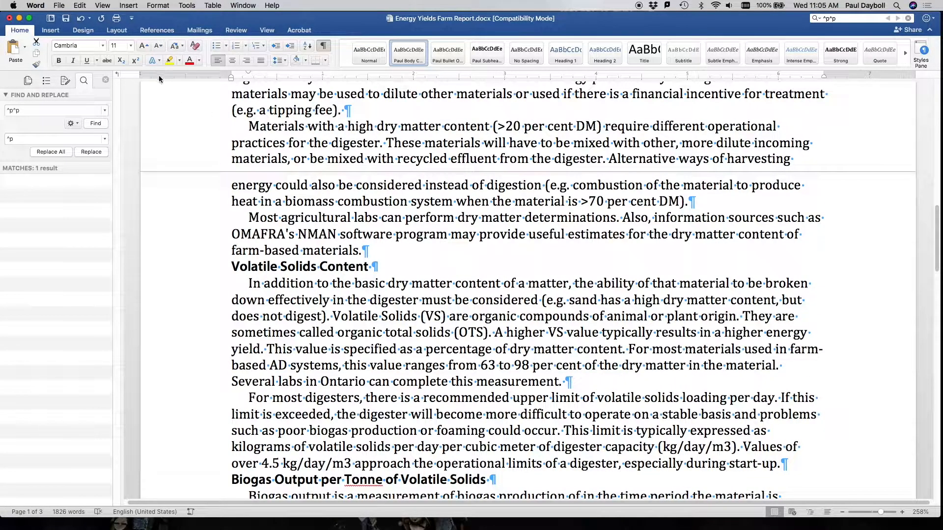
pyautogui.click(105, 79)
pyautogui.click(921, 52)
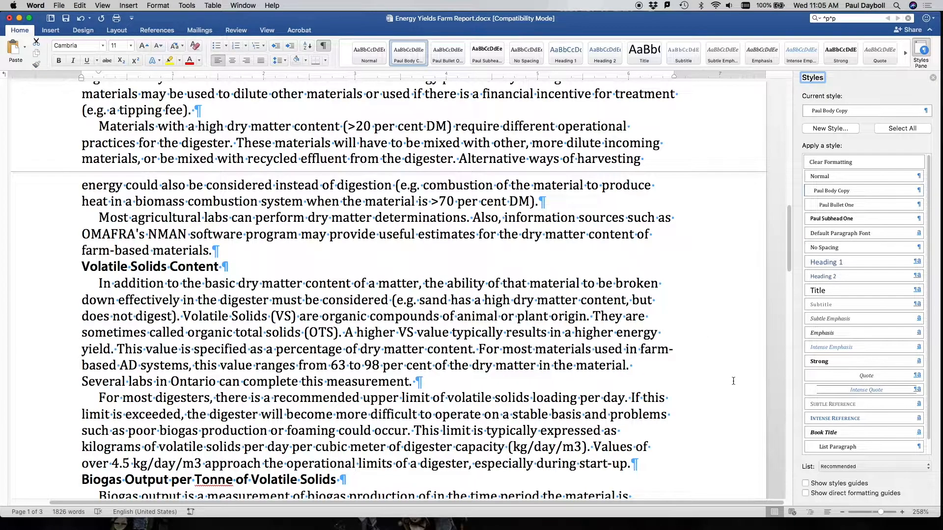
# Set the paragraph spacing before the "Dry Matter Content" subhead to 6 pt.
pyautogui.moveTo(880, 512); pyautogui.dragTo(877, 514)
pyautogui.scroll(-10, 570, 303)
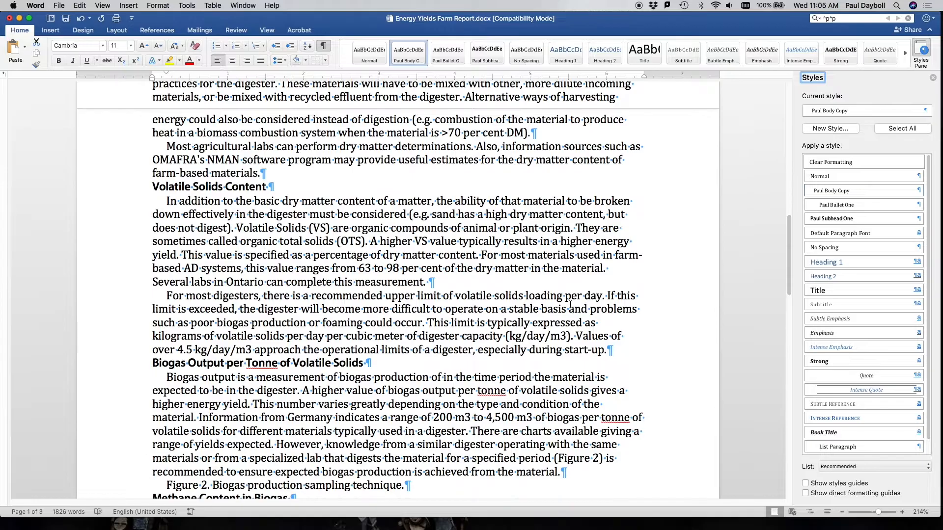
pyautogui.scroll(-7, 570, 303)
pyautogui.scroll(20, 569, 303)
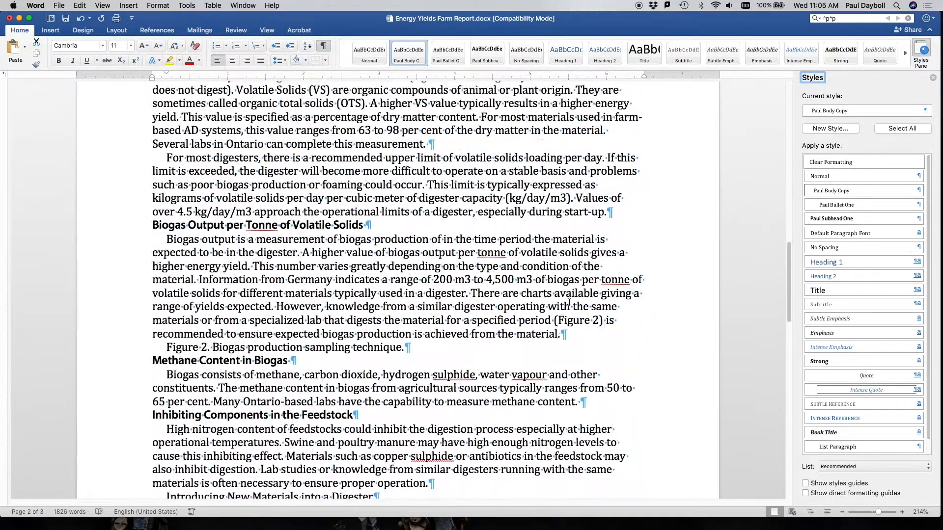
pyautogui.scroll(10, 569, 303)
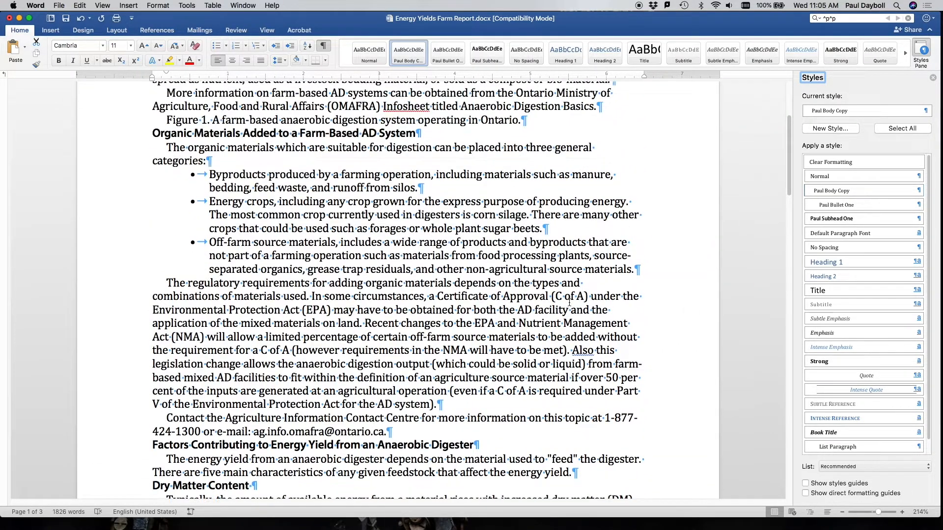
pyautogui.scroll(-12, 570, 303)
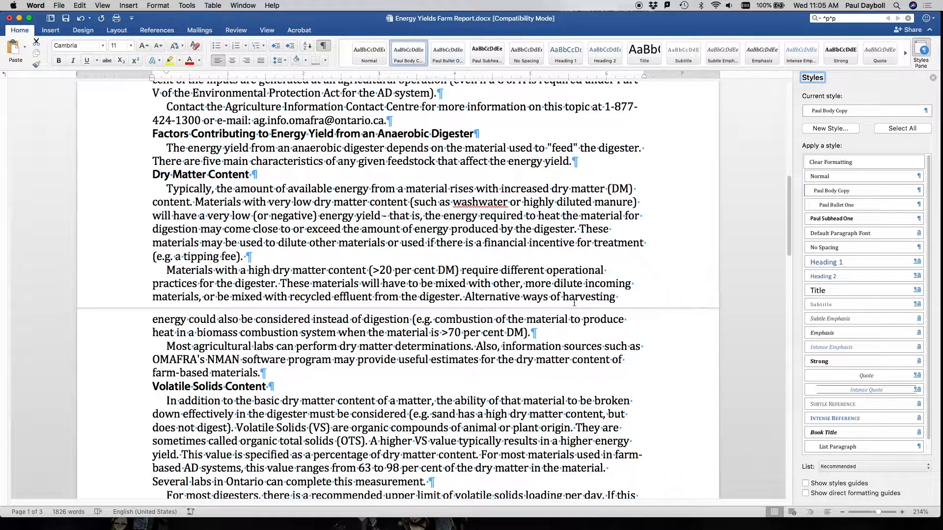
pyautogui.moveTo(232, 172); pyautogui.dragTo(188, 173)
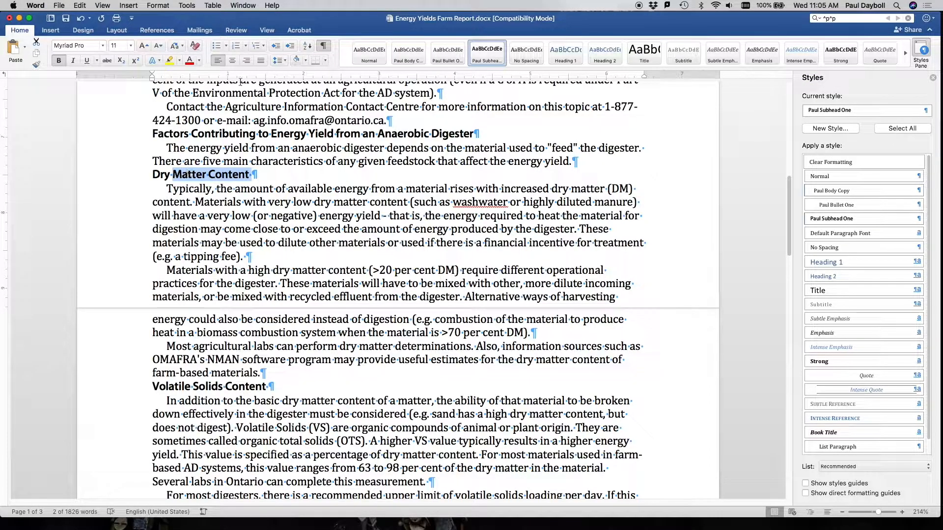
pyautogui.click(164, 7)
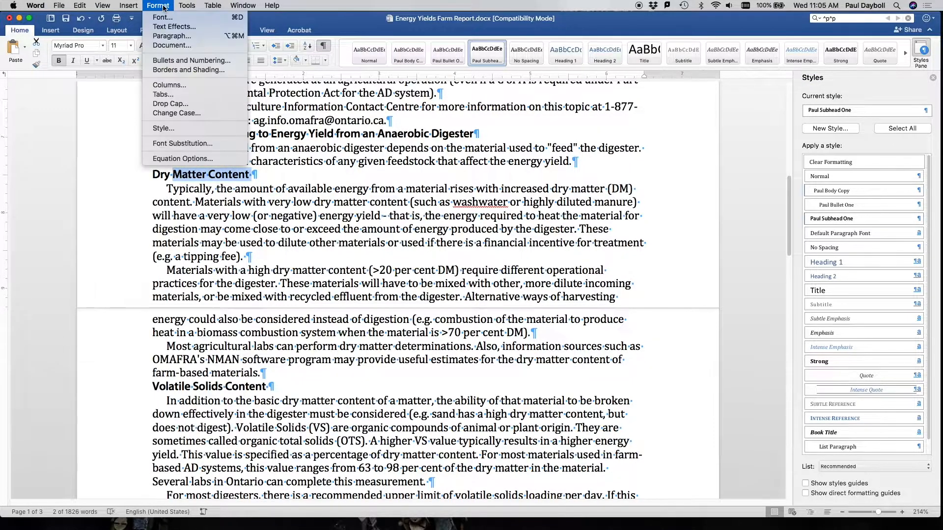
pyautogui.click(169, 37)
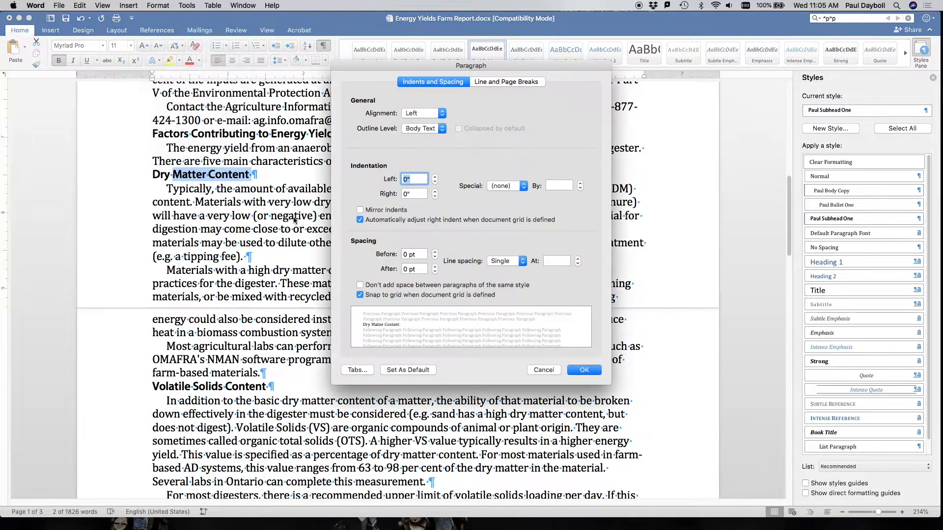
pyautogui.moveTo(423, 257); pyautogui.dragTo(400, 257)
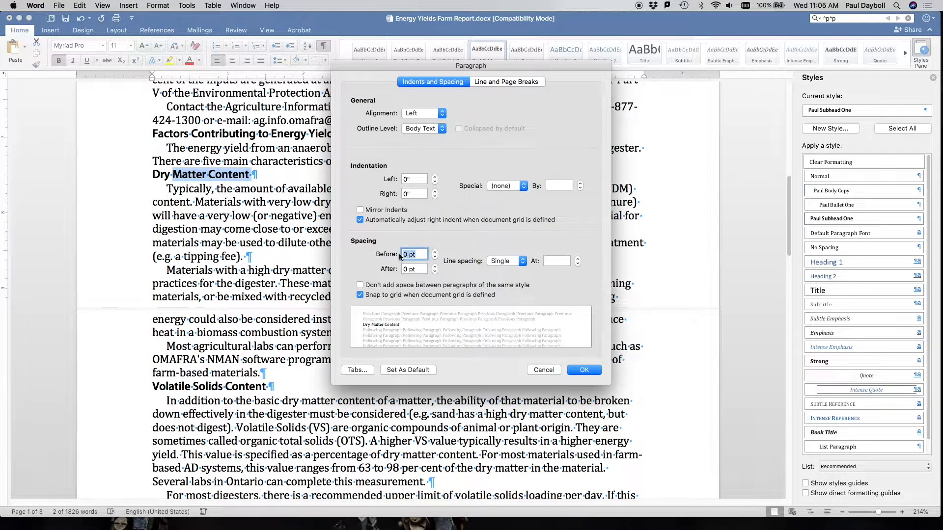
pyautogui.write('6')
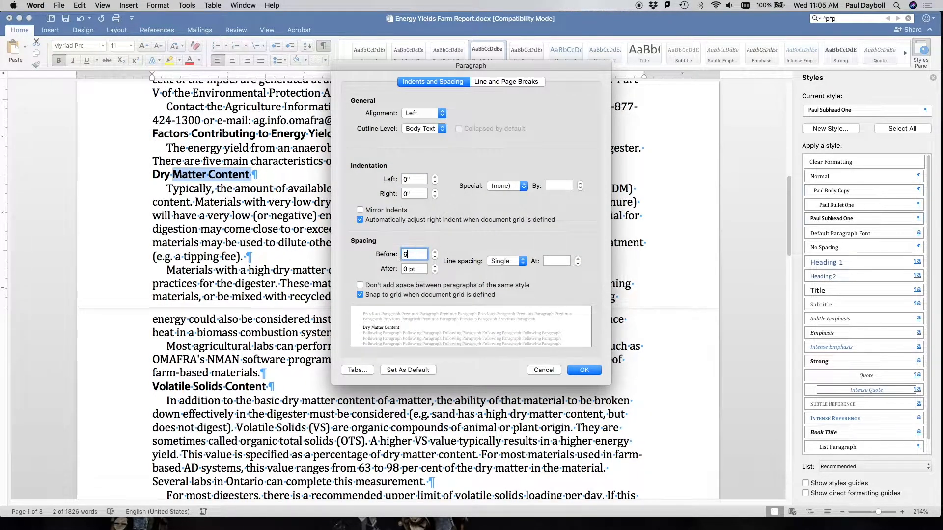
pyautogui.click(585, 370)
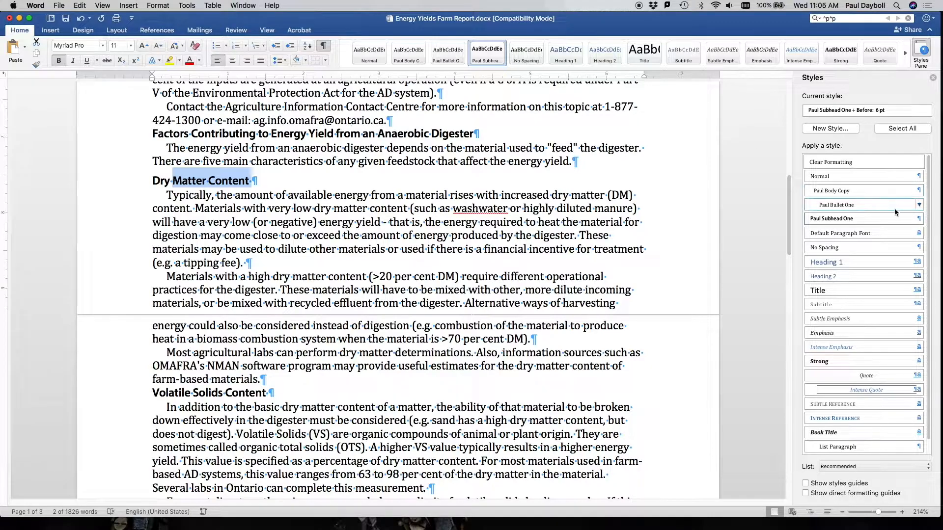
# Update the custom subhead style to match the "Dry Matter Content" subhead's formatting.
pyautogui.moveTo(920, 223)
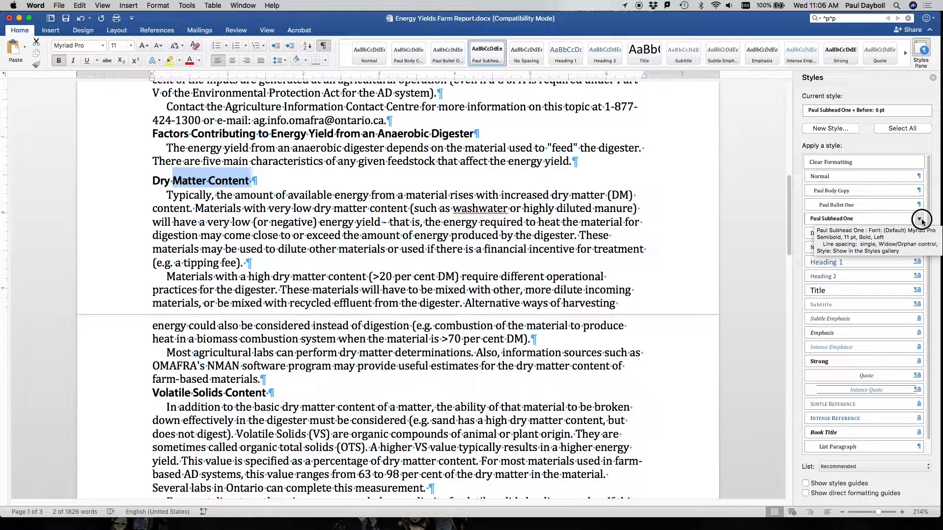
pyautogui.click(920, 220)
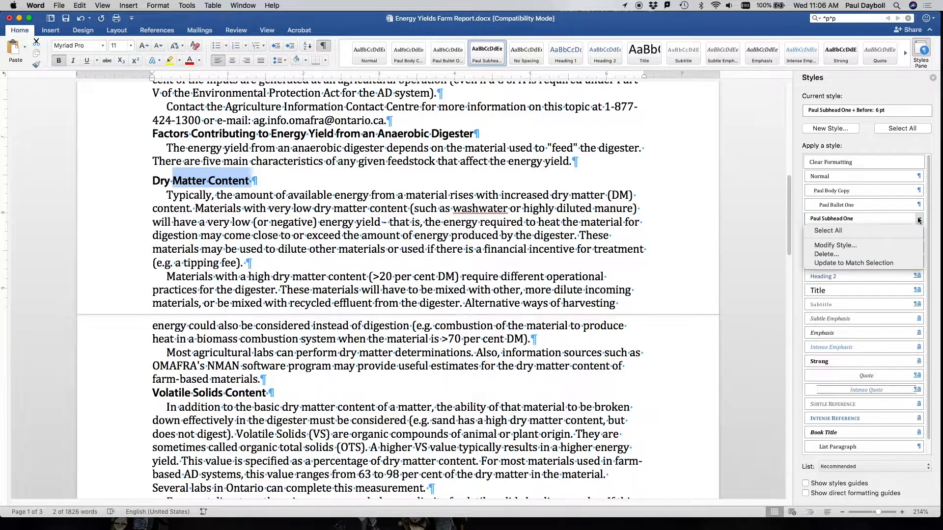
pyautogui.click(870, 264)
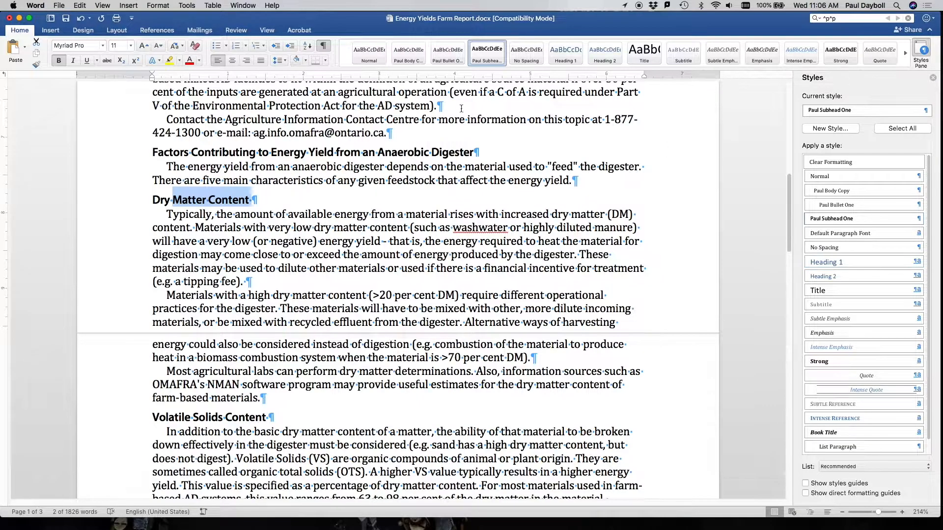
# Set the spacing before the paragraph under "Factors Contributing to Energy Yield from an Anaerobic Digester" to 3 pt and update the body copy style to match.
pyautogui.moveTo(417, 170); pyautogui.dragTo(418, 181)
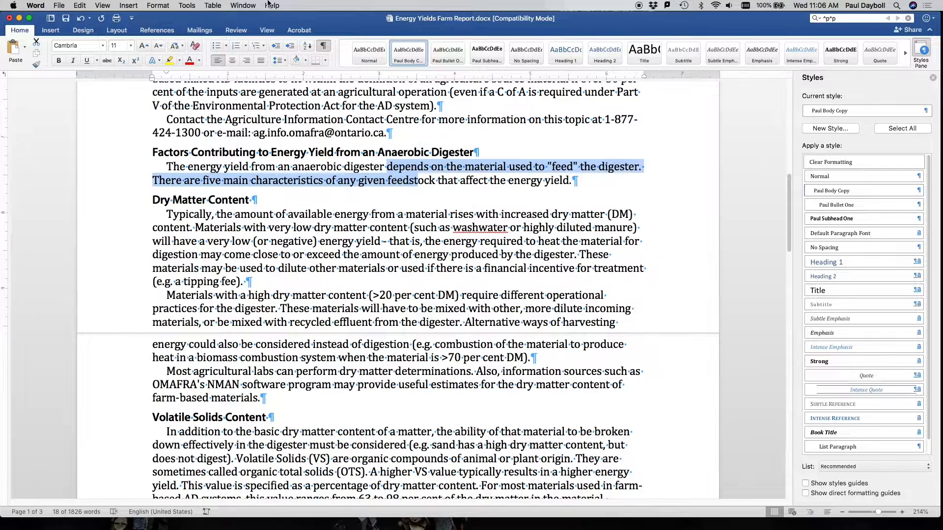
pyautogui.click(160, 5)
pyautogui.click(171, 38)
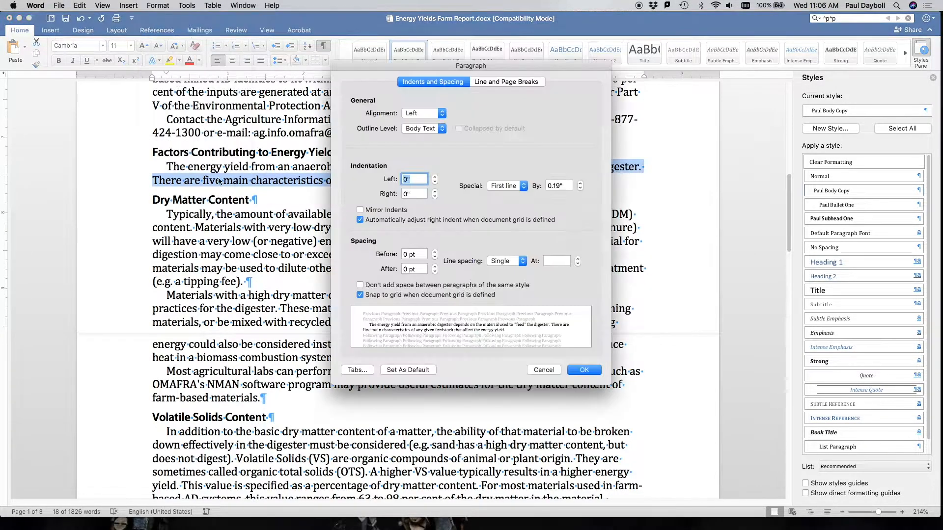
pyautogui.click(390, 254)
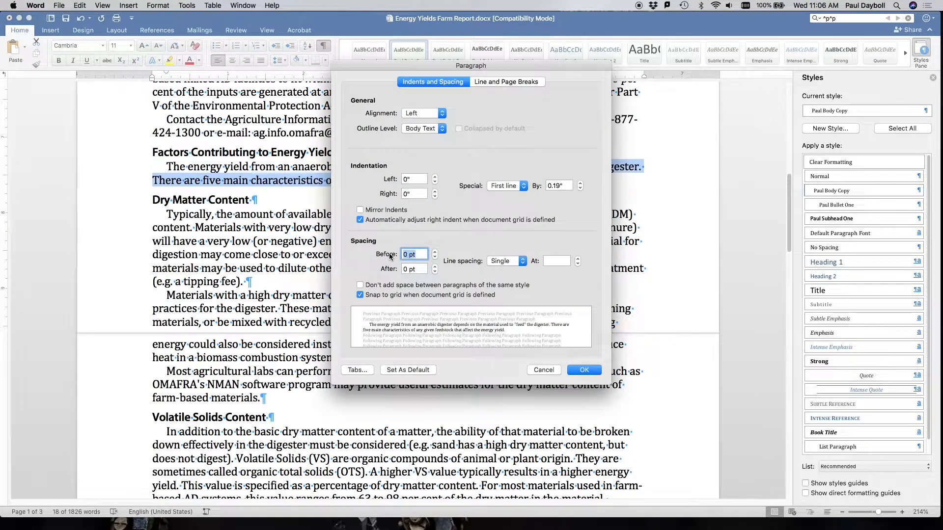
pyautogui.press('Return')
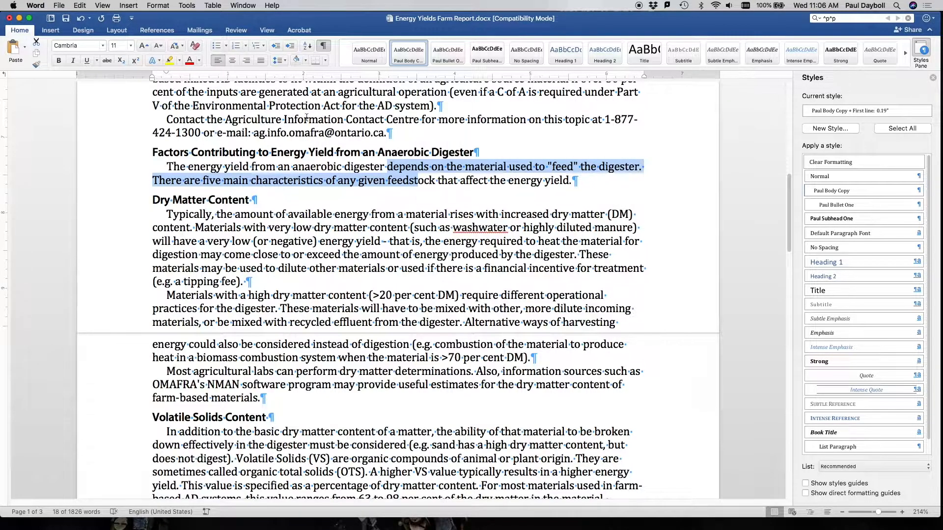
pyautogui.click(158, 6)
pyautogui.click(173, 38)
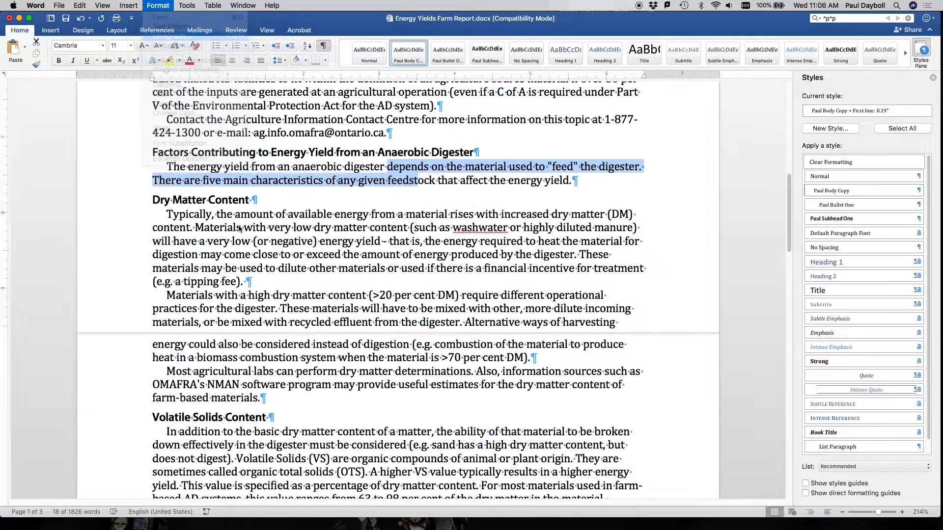
pyautogui.click(382, 254)
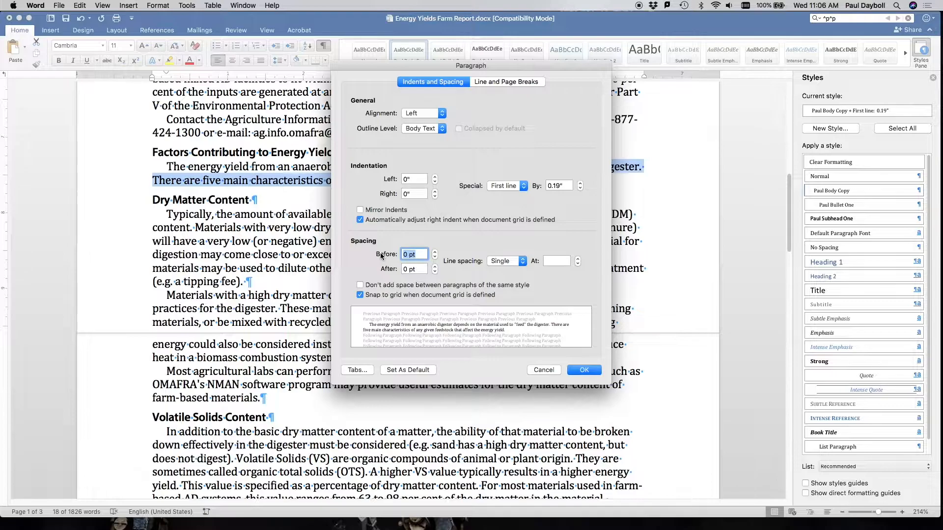
pyautogui.write('3')
pyautogui.press('Return')
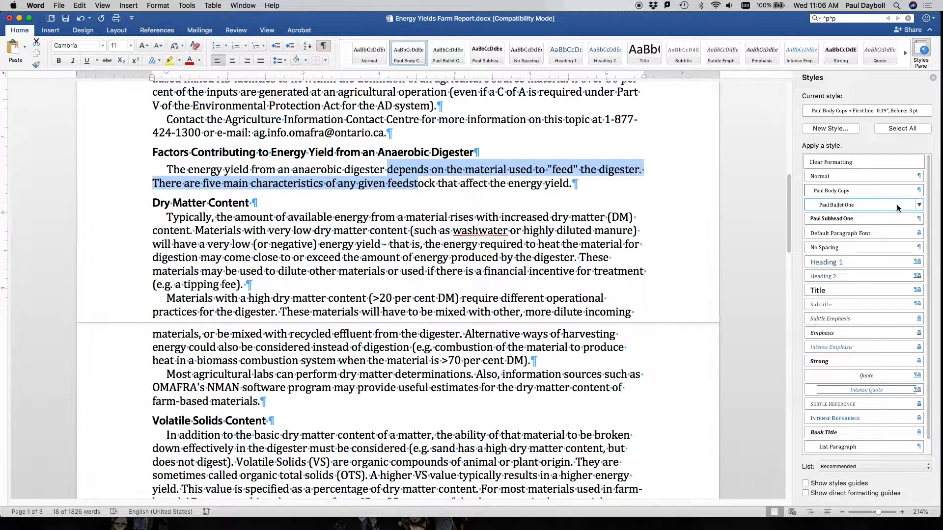
pyautogui.click(919, 191)
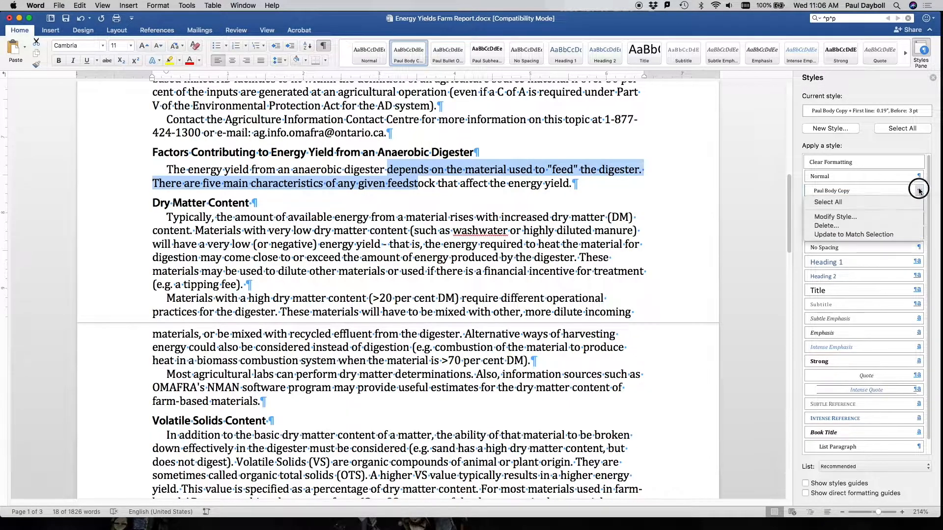
pyautogui.click(883, 235)
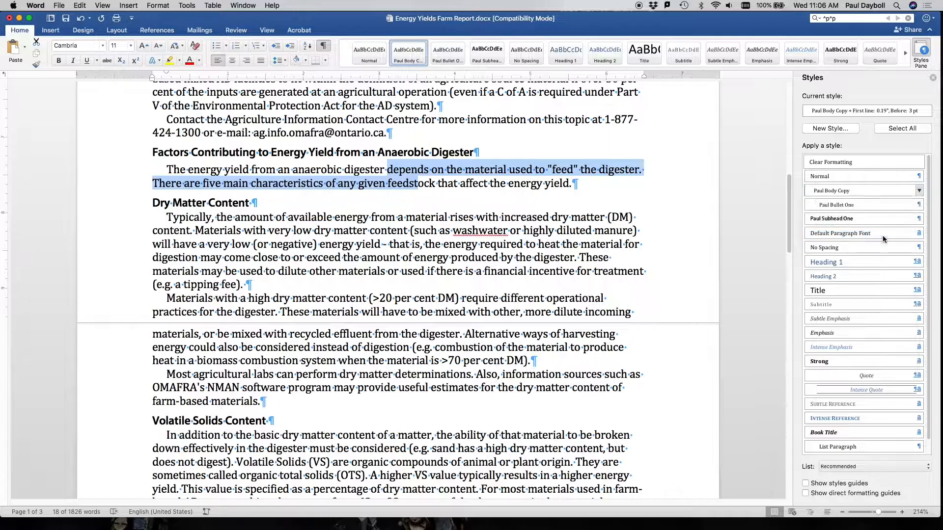
# Clear the formatting of all chart lines and notes under the "Energy Yield Estimation Chart" subhead.
pyautogui.scroll(-15, 678, 269)
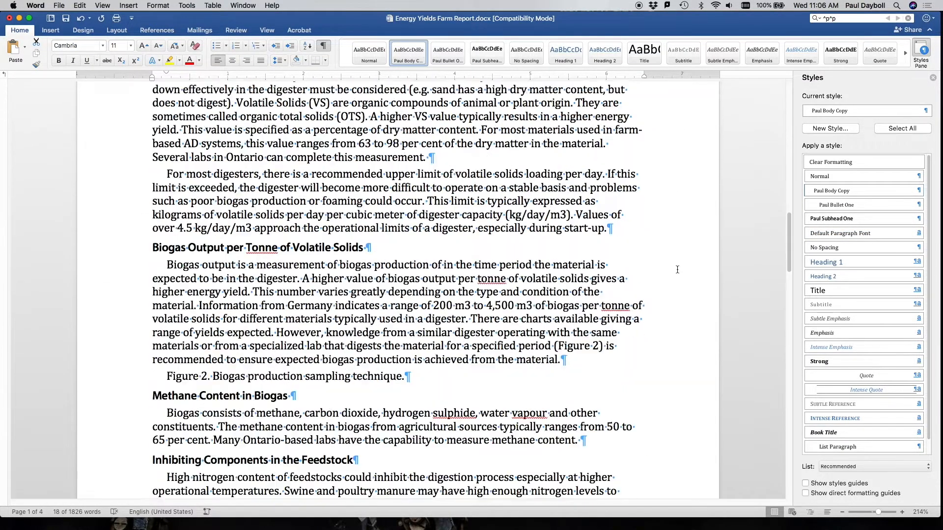
pyautogui.scroll(-15, 677, 270)
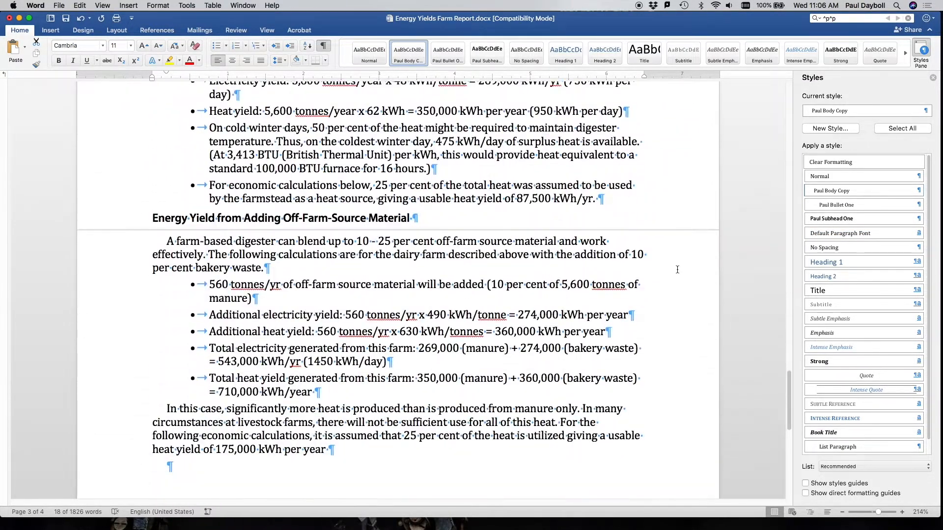
pyautogui.scroll(1, 677, 269)
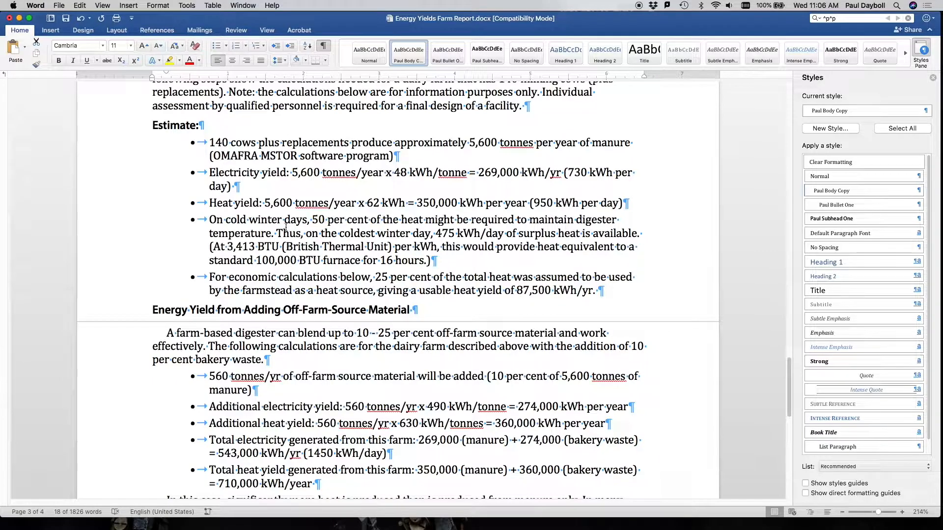
pyautogui.scroll(10, 298, 259)
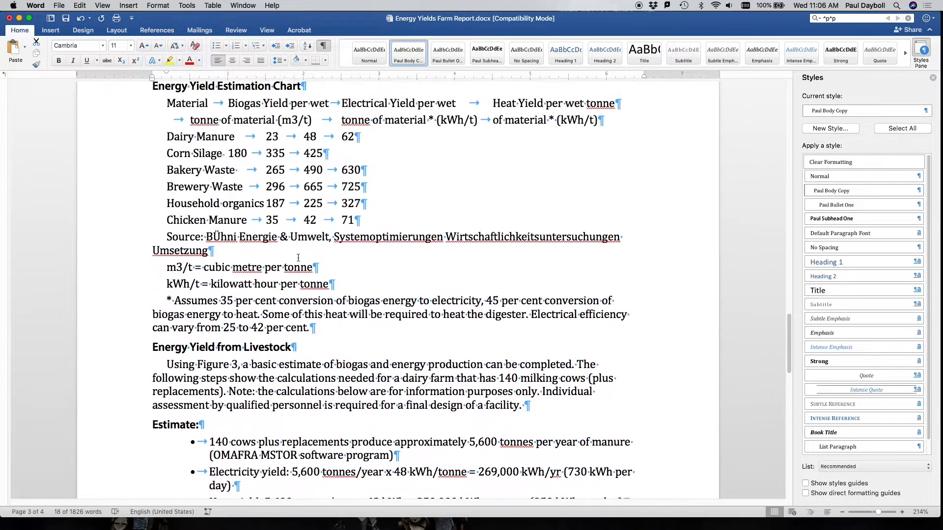
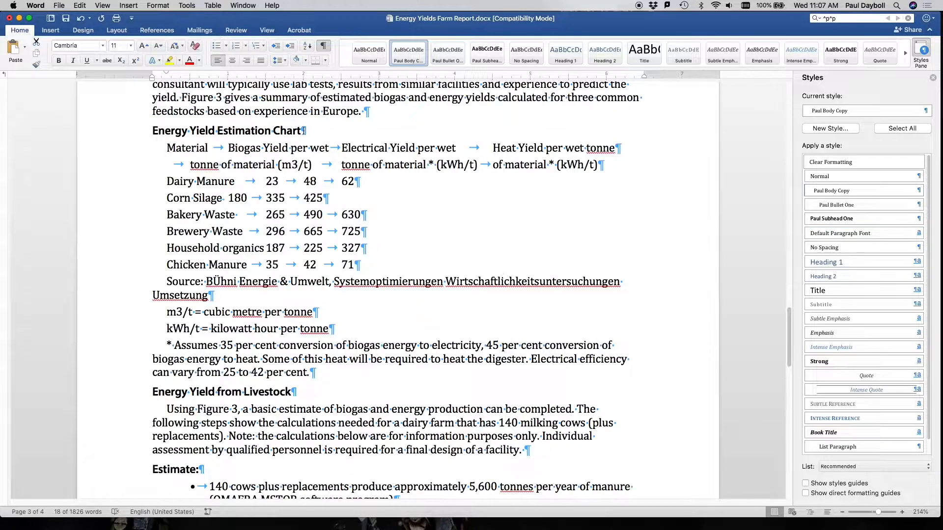
pyautogui.moveTo(166, 147); pyautogui.dragTo(418, 374)
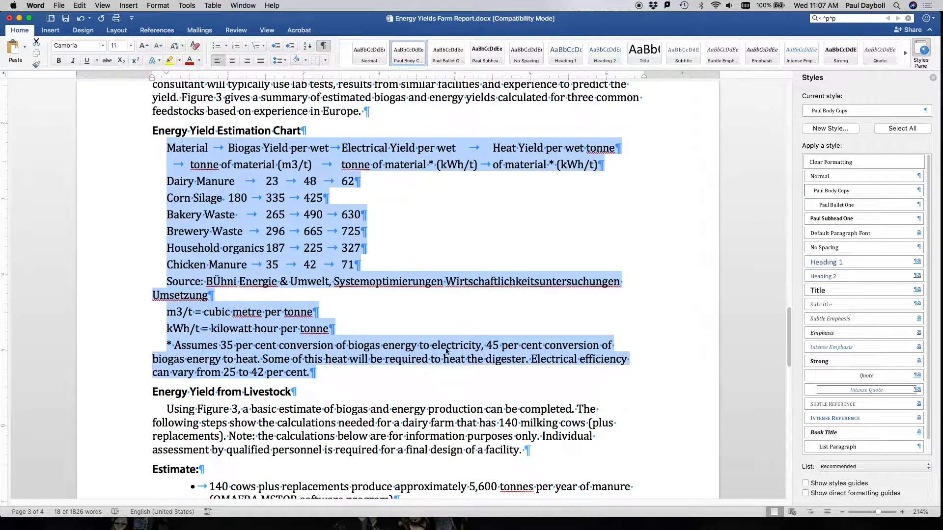
pyautogui.click(820, 163)
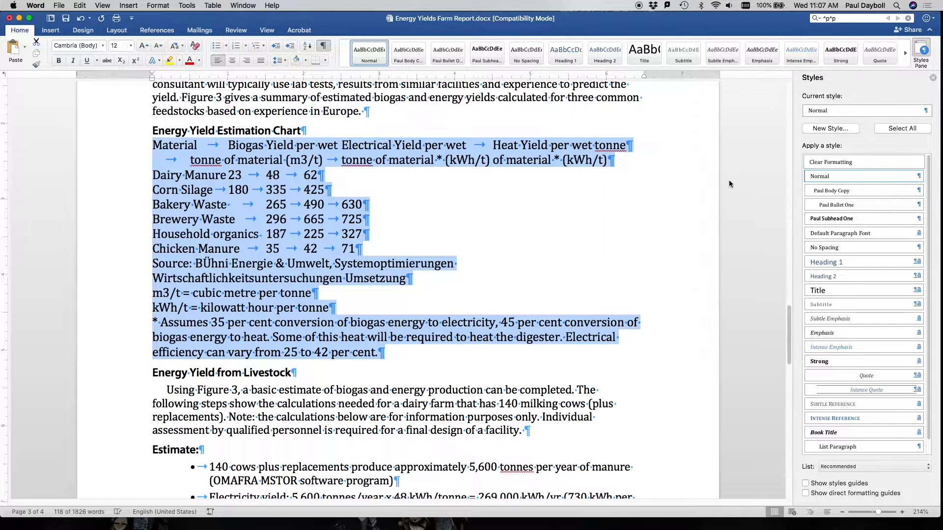
# Set the chart lines and notes to Myriad Pro Condensed, 9.5 pt, with a 0.25" left indent.
pyautogui.click(102, 46)
pyautogui.moveTo(97, 124)
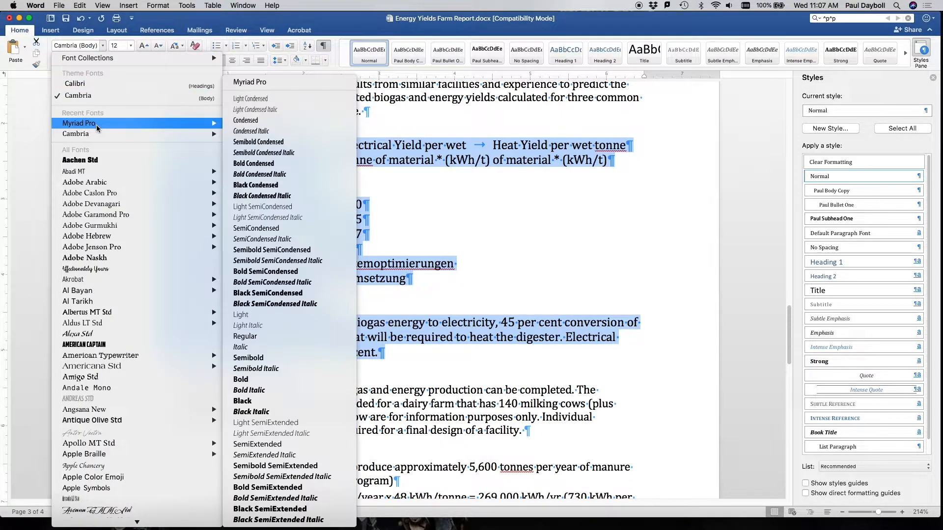
pyautogui.click(262, 124)
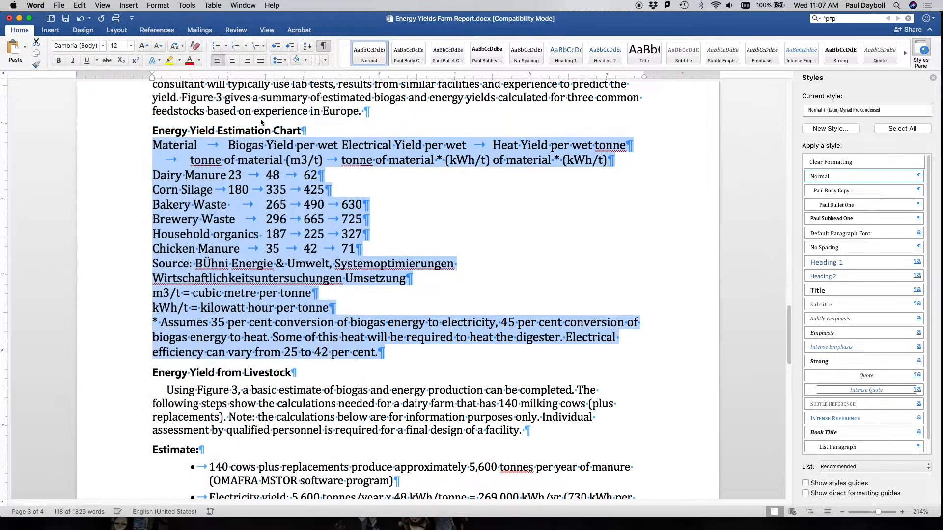
pyautogui.click(117, 45)
pyautogui.write('9.5')
pyautogui.press('Return')
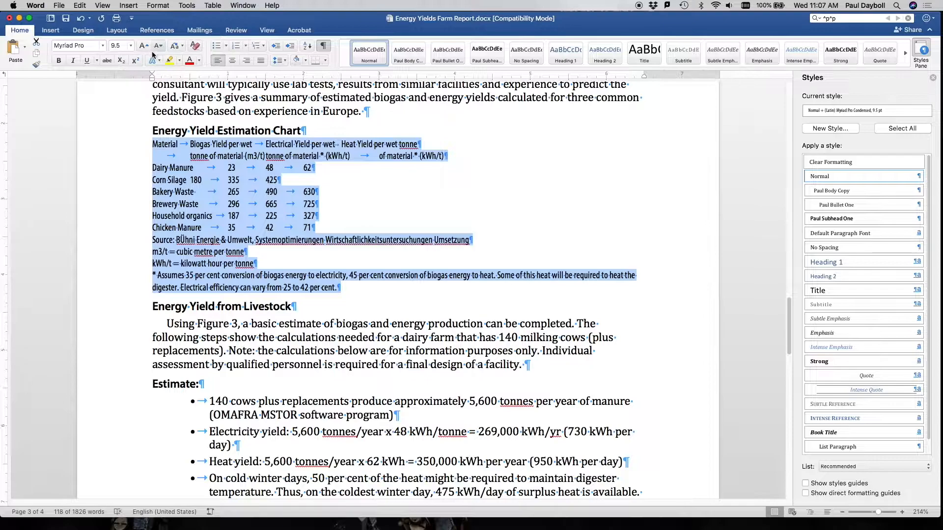
pyautogui.moveTo(152, 77); pyautogui.dragTo(171, 79)
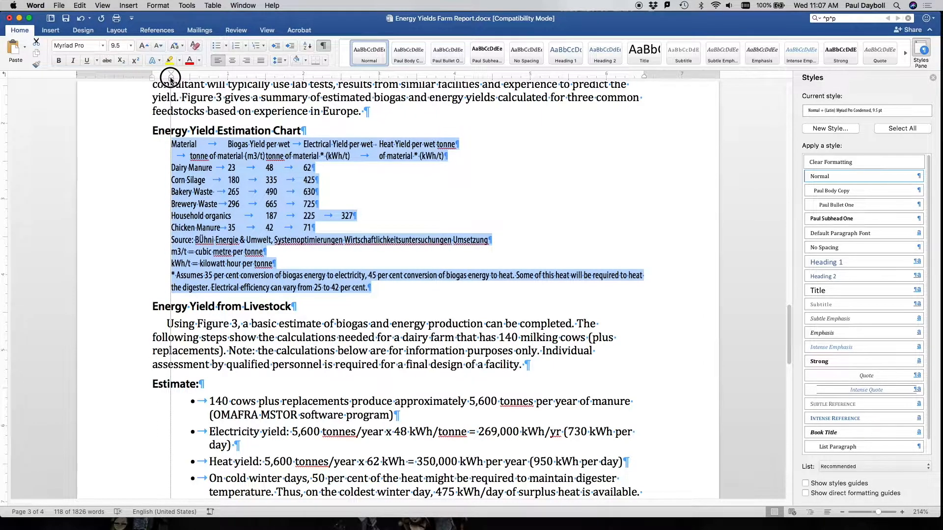
pyautogui.click(236, 156)
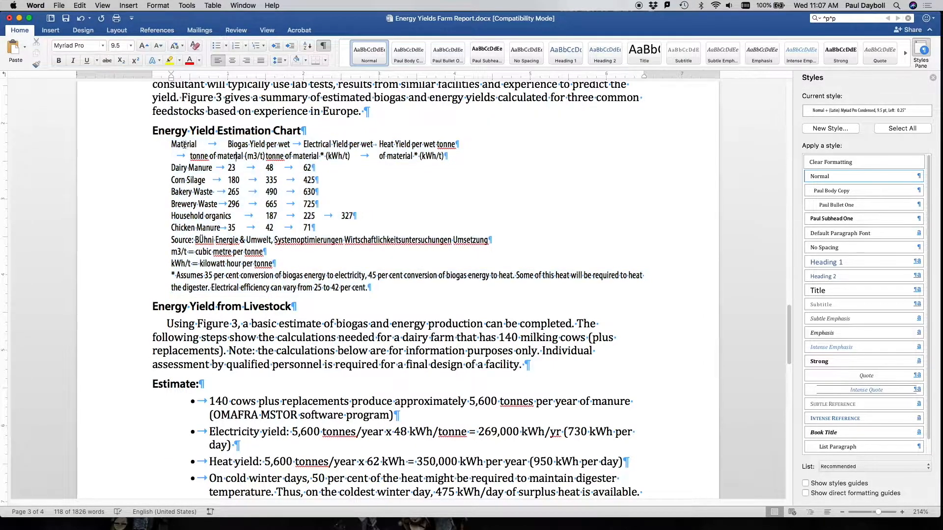
# Change the font of the chart's two heading lines to Myriad Pro Semibold Condensed.
pyautogui.moveTo(172, 143); pyautogui.dragTo(449, 157)
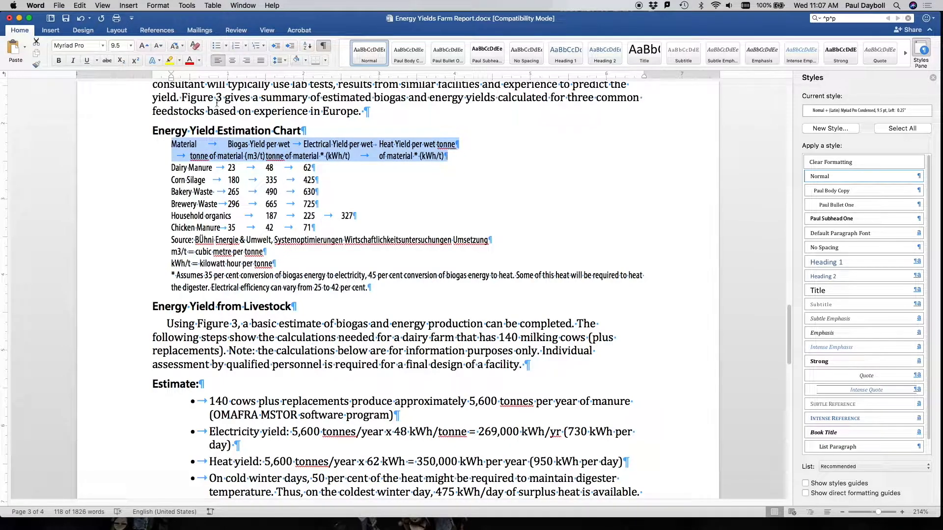
pyautogui.click(102, 45)
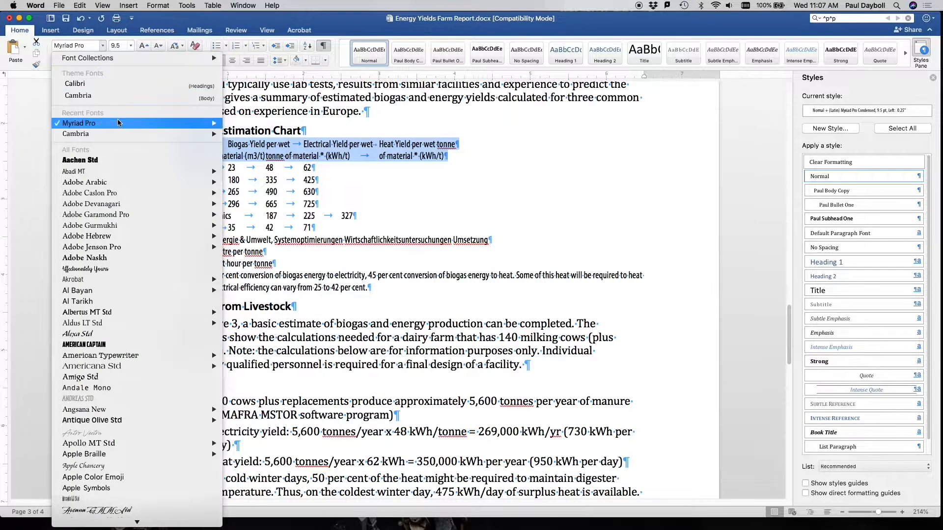
pyautogui.moveTo(201, 123)
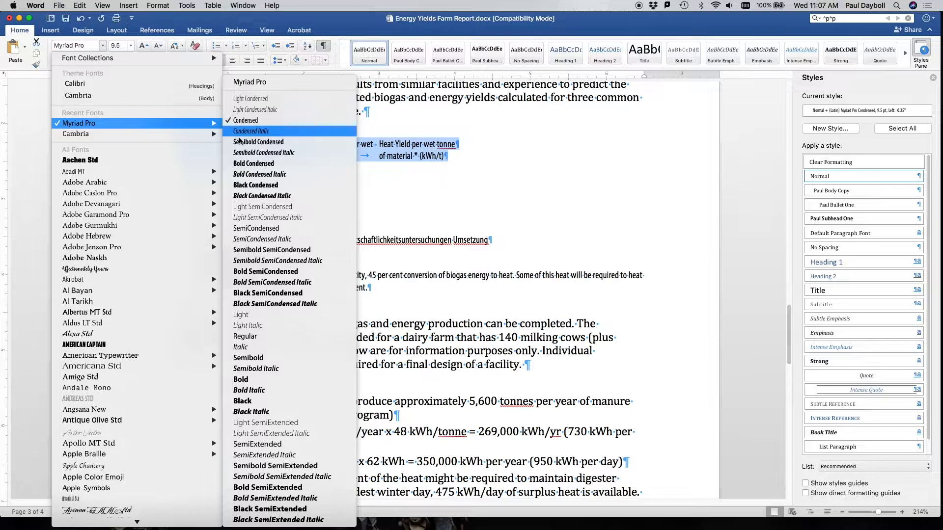
pyautogui.click(251, 141)
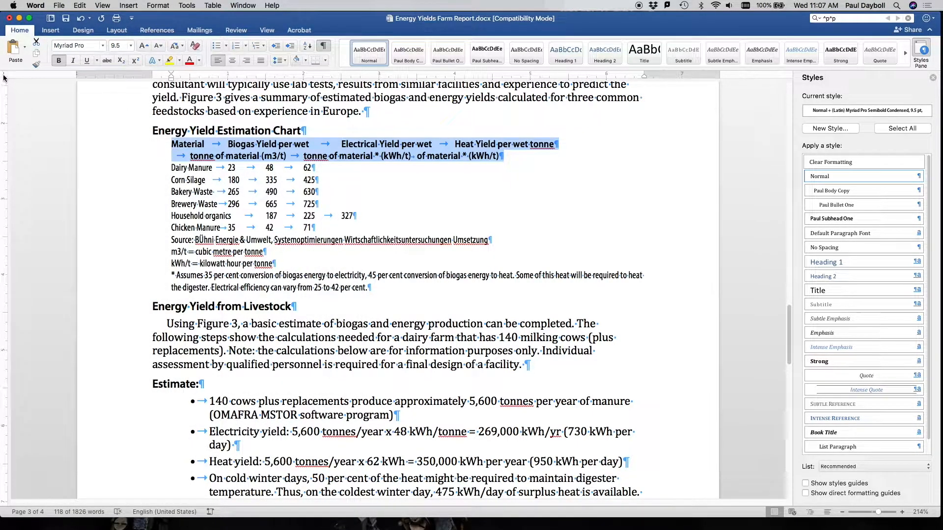
# Add centred tab stops to the chart's two heading lines at about 2.25", 4" and 5.8".
pyautogui.click(322, 76)
pyautogui.click(460, 75)
pyautogui.click(593, 76)
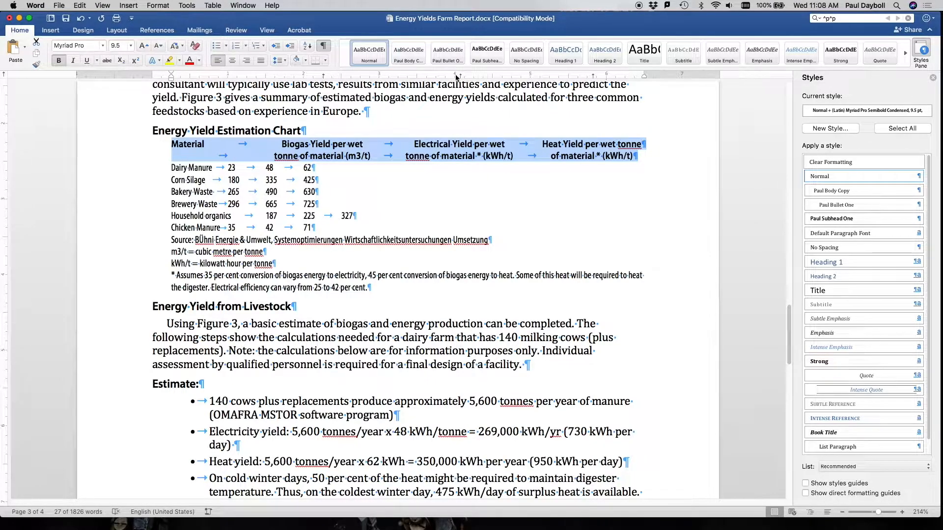
pyautogui.moveTo(456, 77); pyautogui.dragTo(457, 77)
# Add right-aligned tab stops to the Dairy Manure through Chicken Manure rows at about 2.4", 4.1" and 5.9".
pyautogui.moveTo(171, 168); pyautogui.dragTo(388, 230)
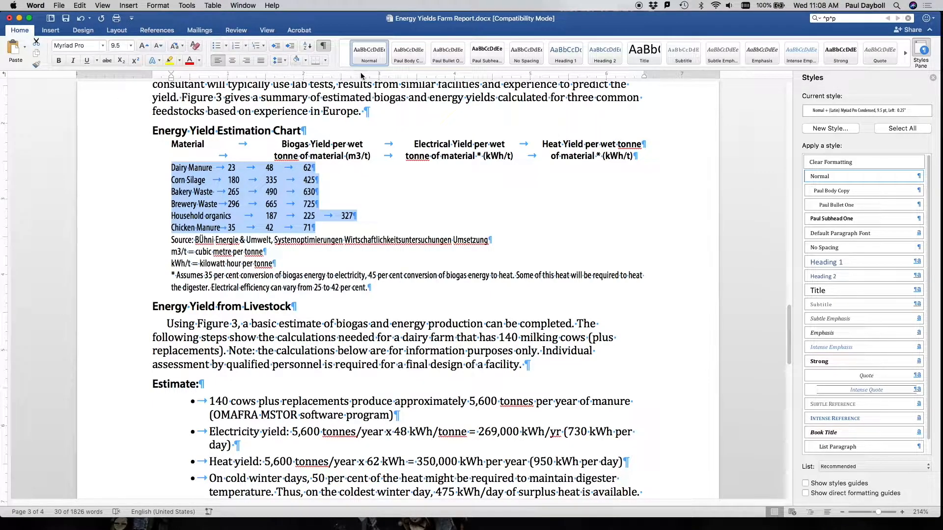
pyautogui.moveTo(337, 76); pyautogui.dragTo(336, 76)
pyautogui.moveTo(464, 78); pyautogui.dragTo(467, 81)
pyautogui.moveTo(596, 76); pyautogui.dragTo(601, 77)
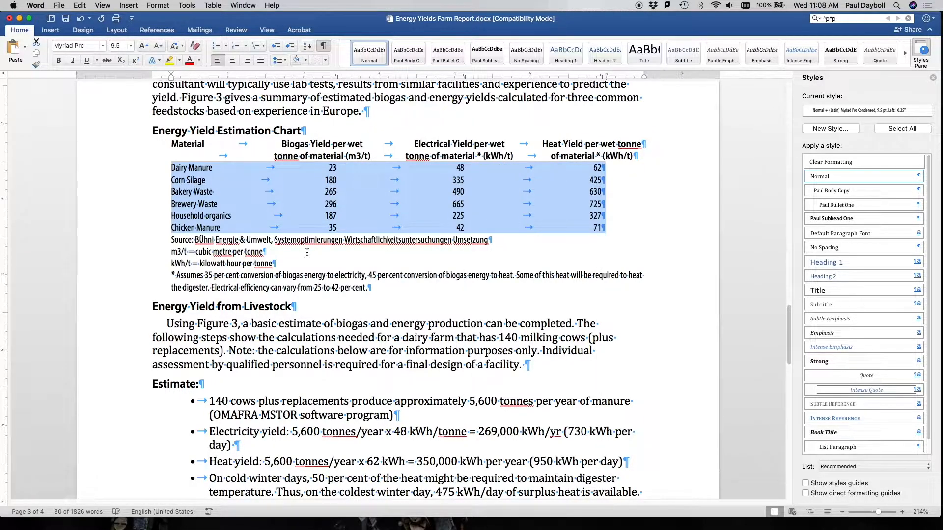
# Italicize the source line and the notes below the chart, through the "Assumes 35 per cent" footnote.
pyautogui.click(290, 247)
pyautogui.moveTo(172, 240); pyautogui.dragTo(372, 290)
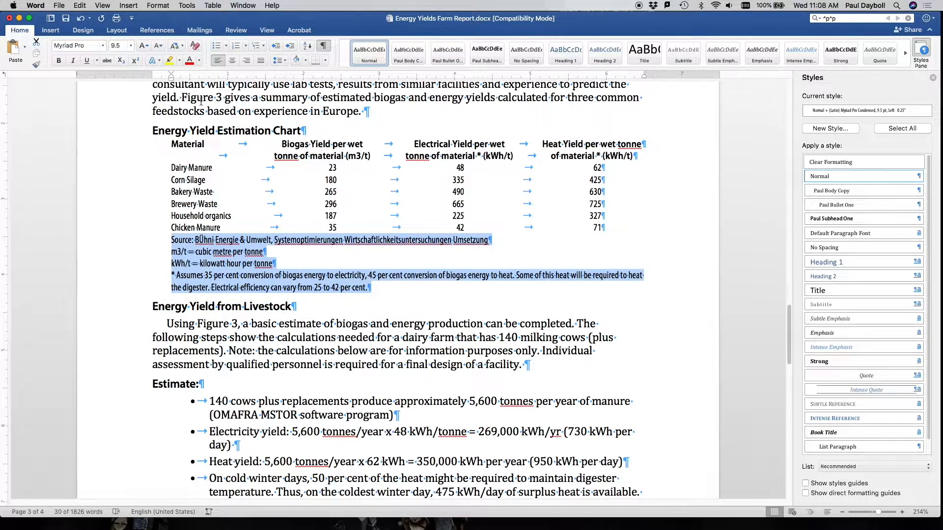
pyautogui.click(73, 60)
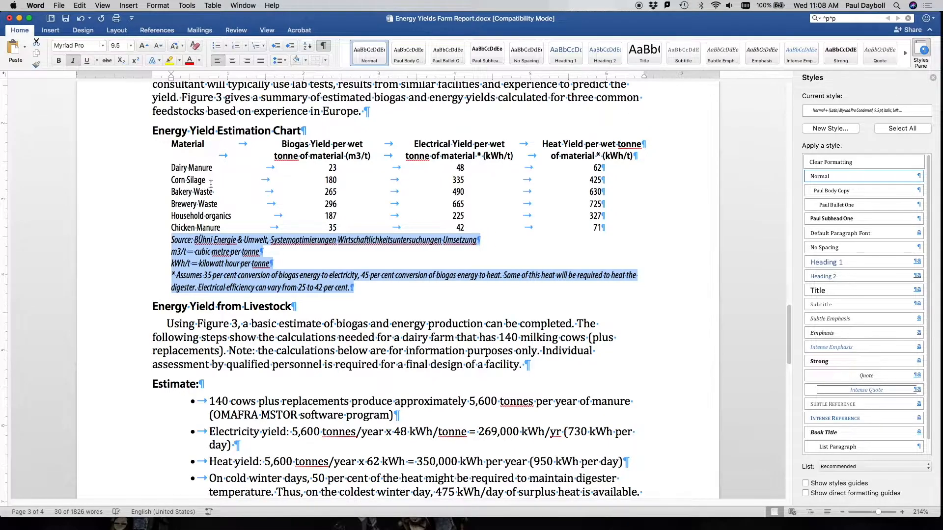
# Set the spacing before the source line below the chart to 3 pt.
pyautogui.moveTo(259, 239); pyautogui.dragTo(337, 240)
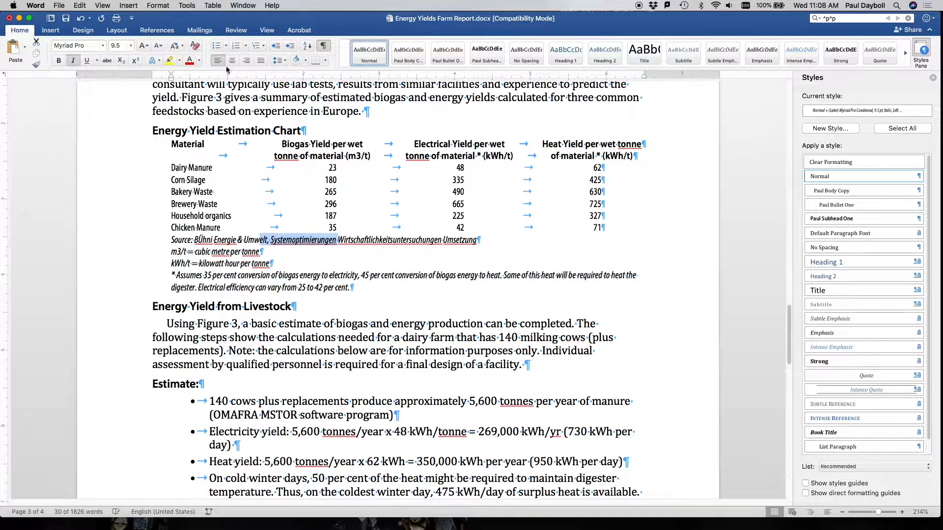
pyautogui.click(158, 5)
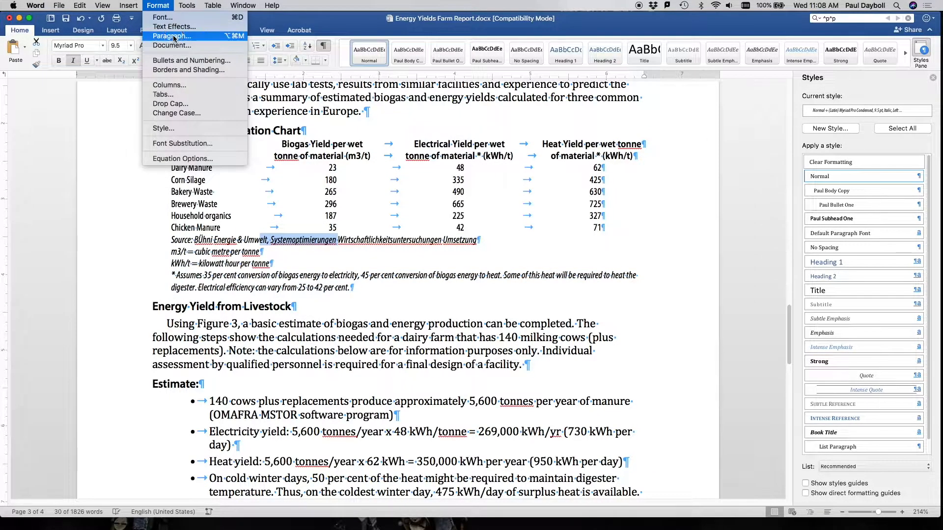
pyautogui.click(173, 36)
pyautogui.click(402, 256)
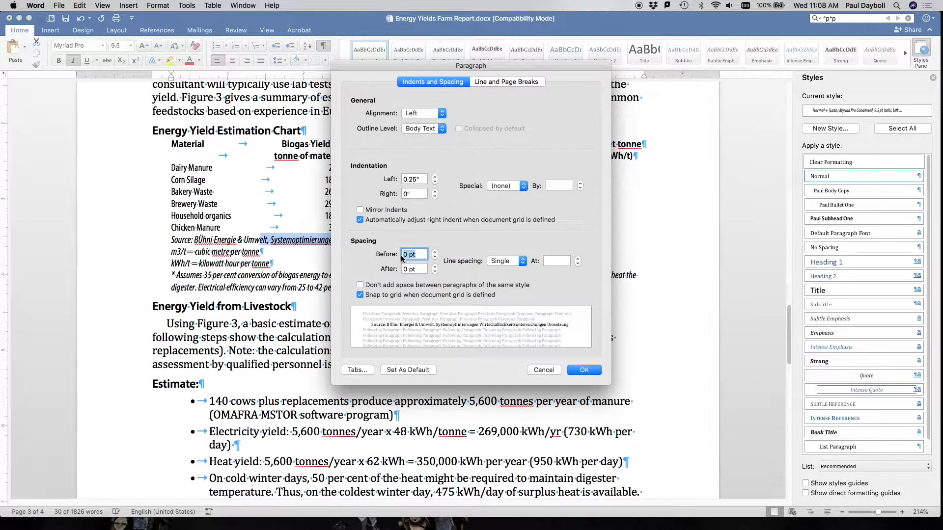
pyautogui.write('3')
pyautogui.press('Return')
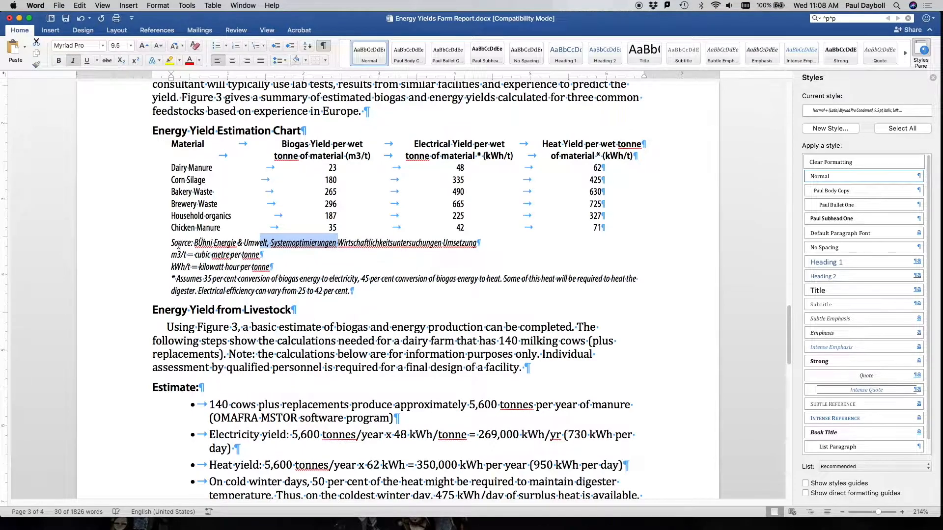
# Set the spacing after the source line and all the notes below the chart to 3 pt.
pyautogui.moveTo(173, 243); pyautogui.dragTo(377, 287)
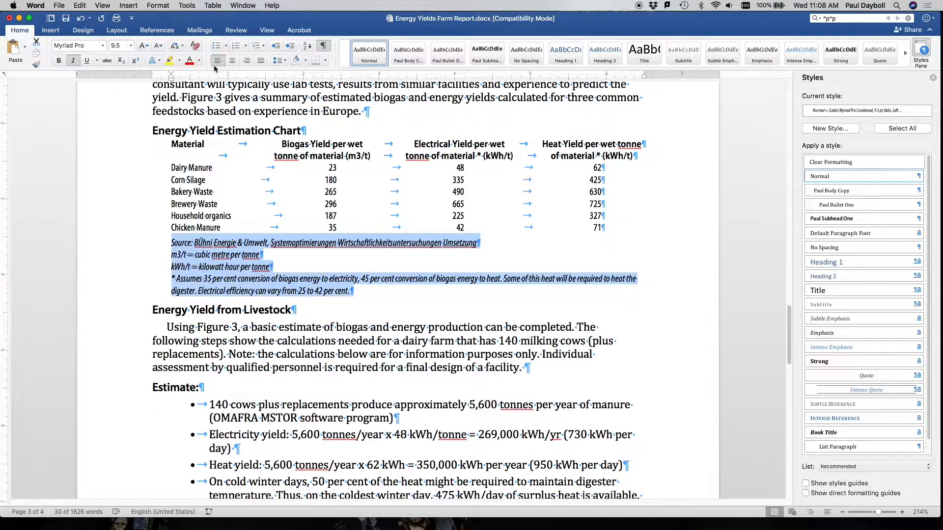
pyautogui.click(126, 5)
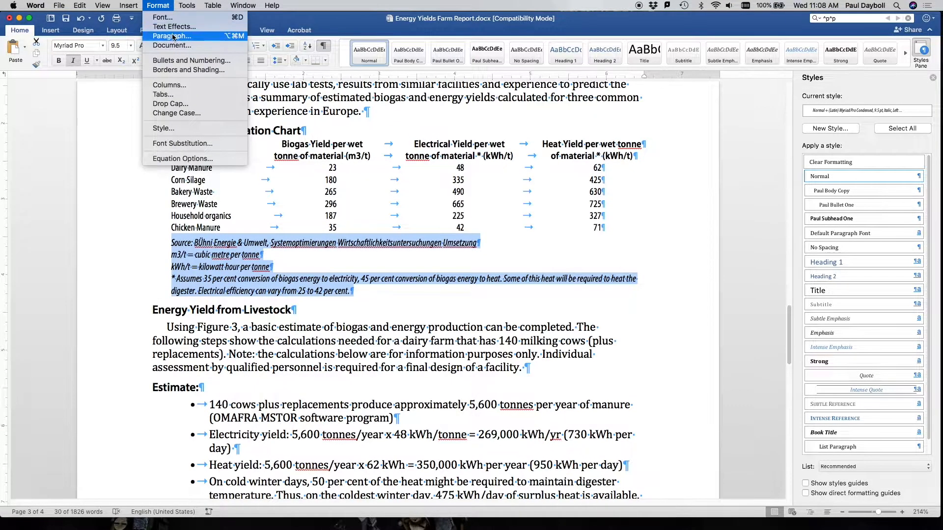
pyautogui.click(173, 36)
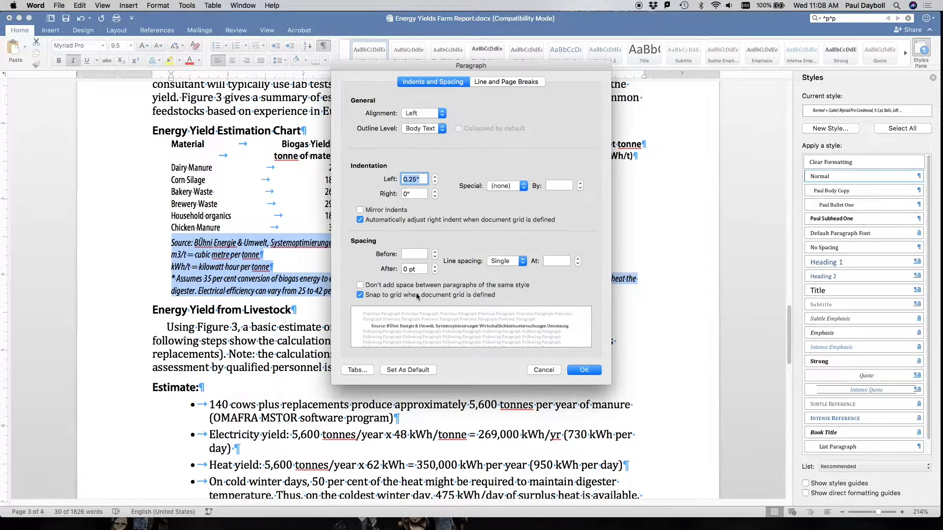
pyautogui.doubleClick(423, 269)
pyautogui.write('3')
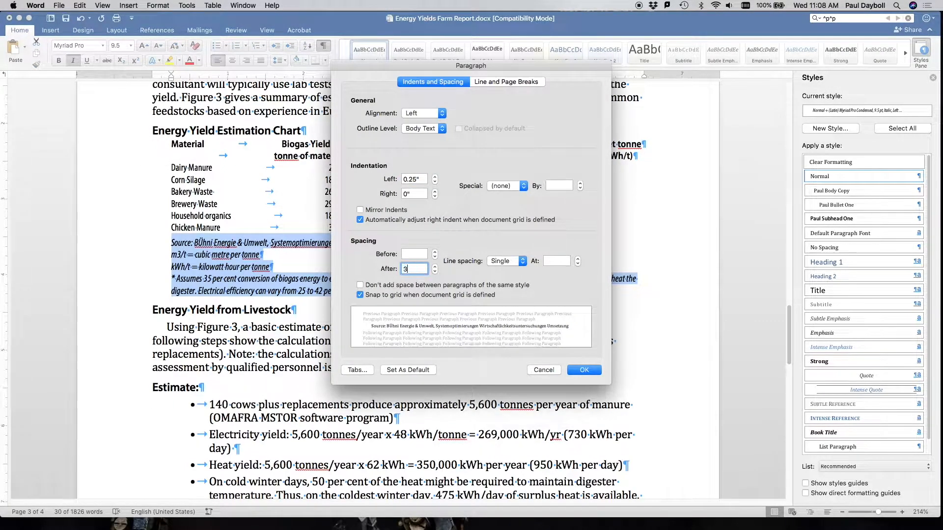
pyautogui.press('Return')
# Indent the source line and notes to about 0.5" on the left and bring their right indent in to about the 5.4" ruler mark.
pyautogui.click(355, 277)
pyautogui.moveTo(355, 299)
pyautogui.mouseDown()
pyautogui.moveTo(175, 253)
pyautogui.moveTo(171, 243)
pyautogui.mouseUp()
pyautogui.moveTo(171, 79); pyautogui.dragTo(200, 78)
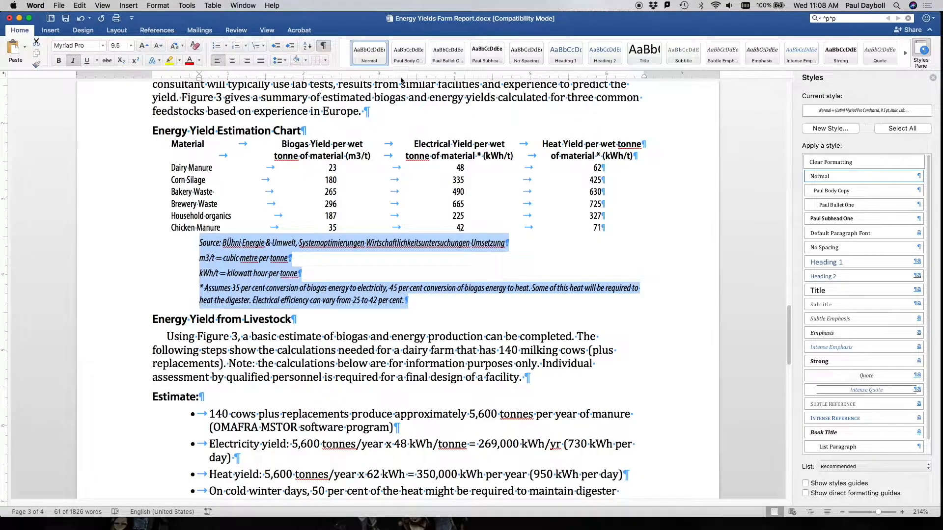
pyautogui.moveTo(645, 78); pyautogui.dragTo(561, 79)
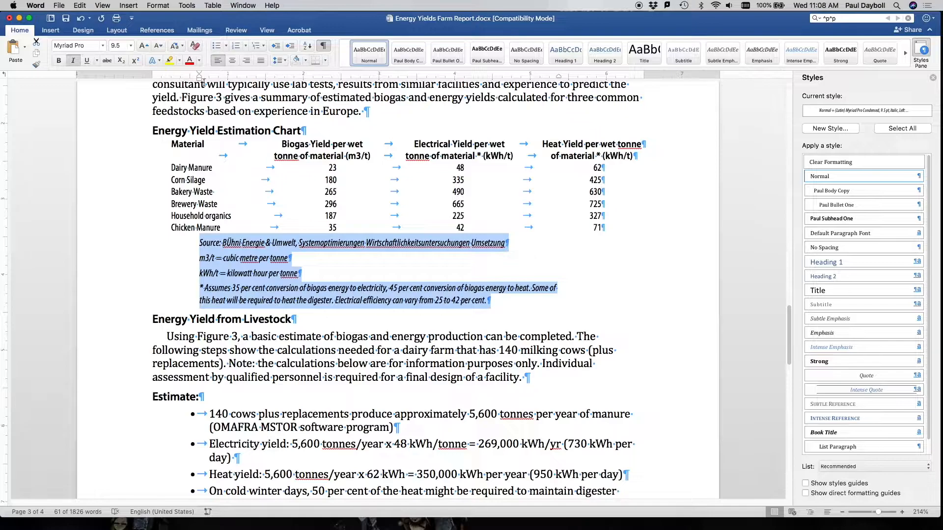
pyautogui.moveTo(200, 79); pyautogui.dragTo(190, 78)
pyautogui.click(130, 243)
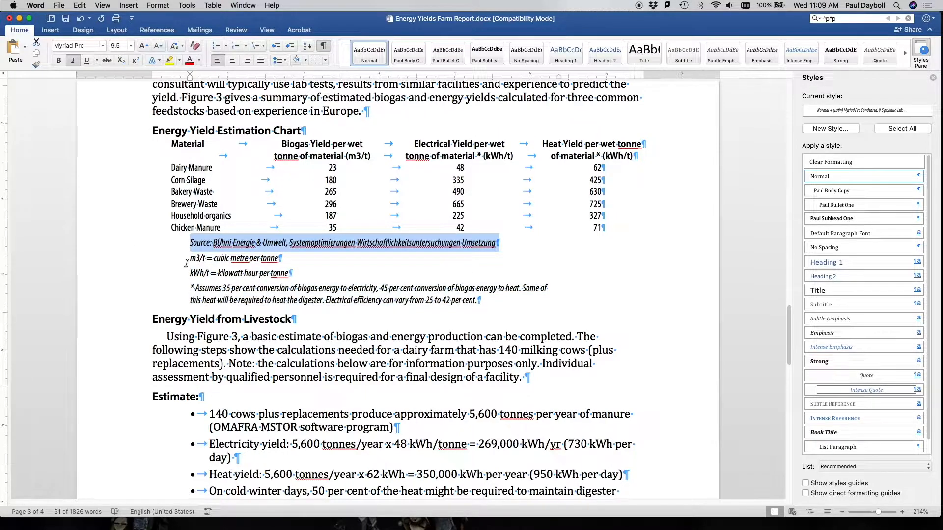
pyautogui.click(163, 263)
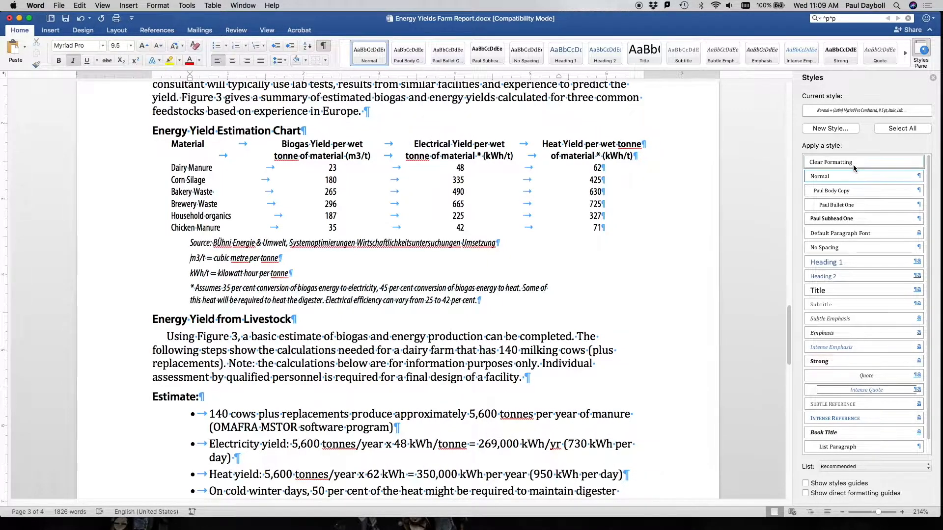
pyautogui.moveTo(478, 170); pyautogui.dragTo(466, 204)
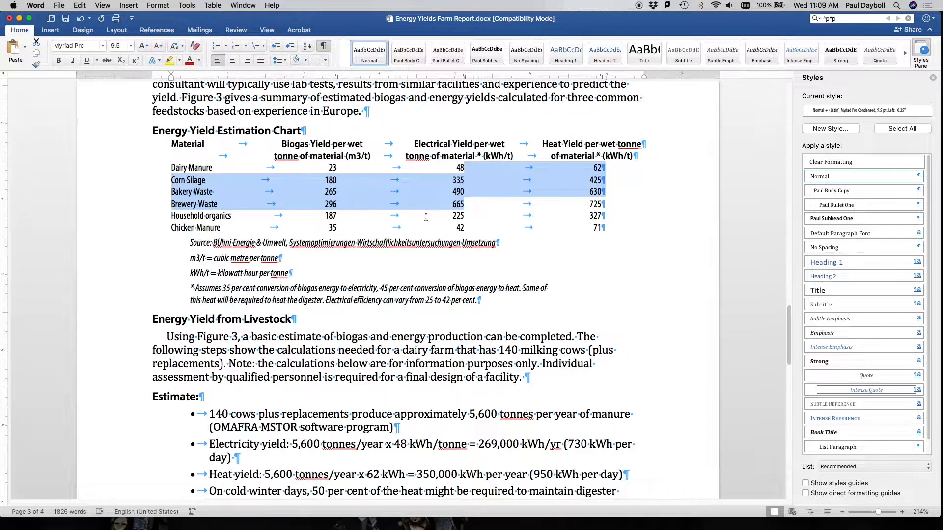
pyautogui.click(413, 253)
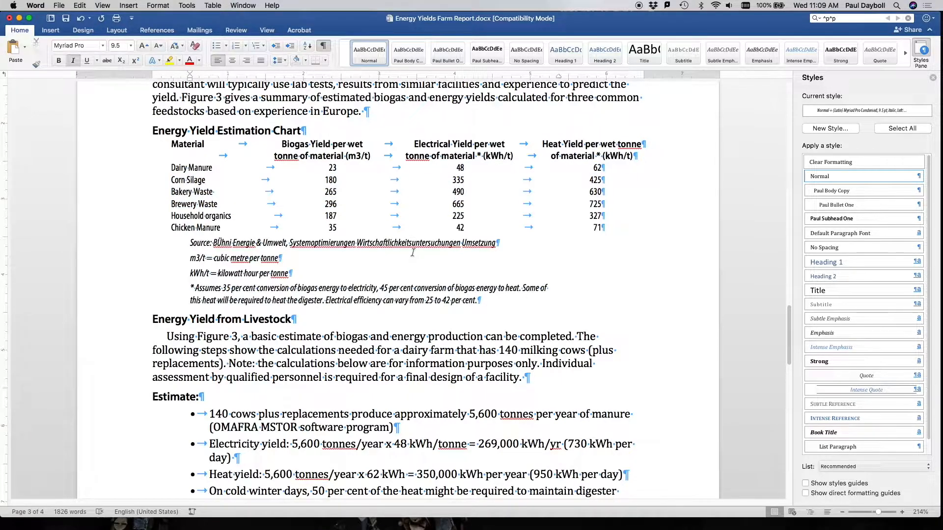
# Apply the custom Subhead One paragraph style to the Introduction line on the first page.
pyautogui.scroll(5, 412, 253)
pyautogui.scroll(20, 413, 253)
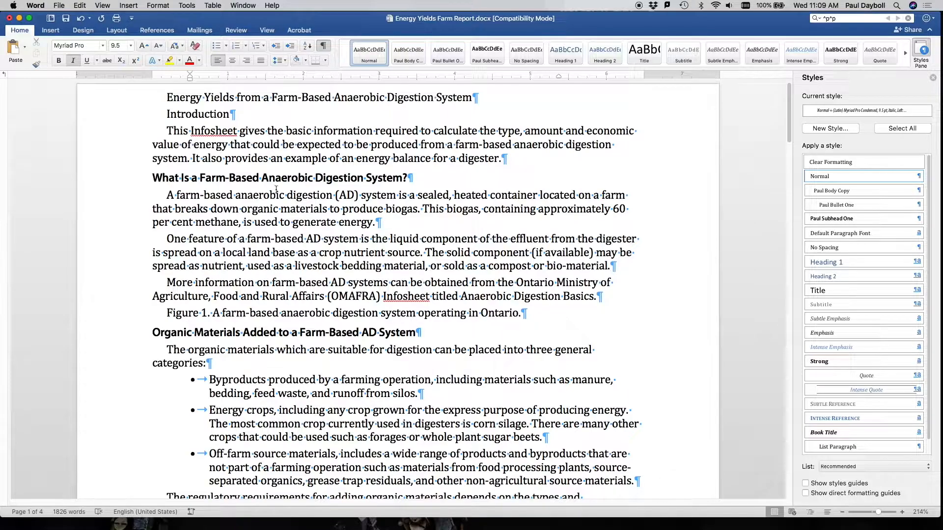
pyautogui.moveTo(229, 112); pyautogui.dragTo(152, 115)
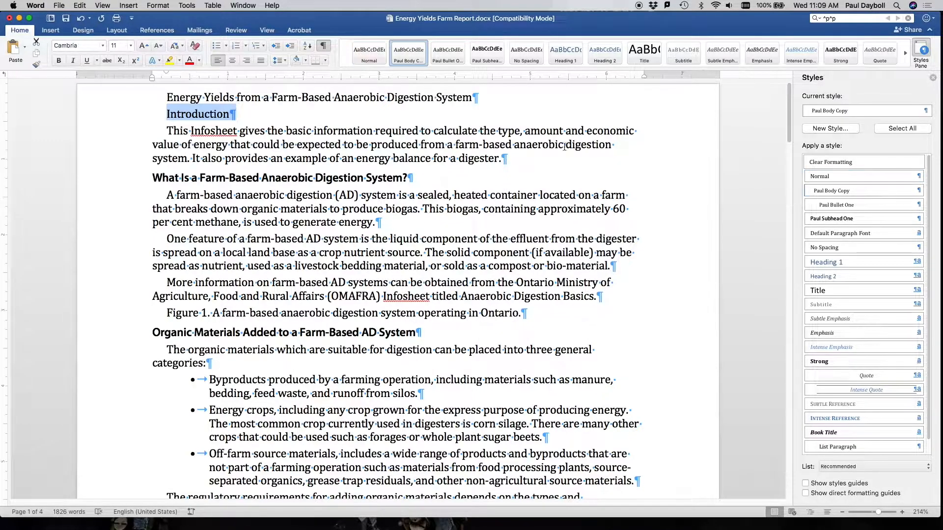
pyautogui.click(835, 219)
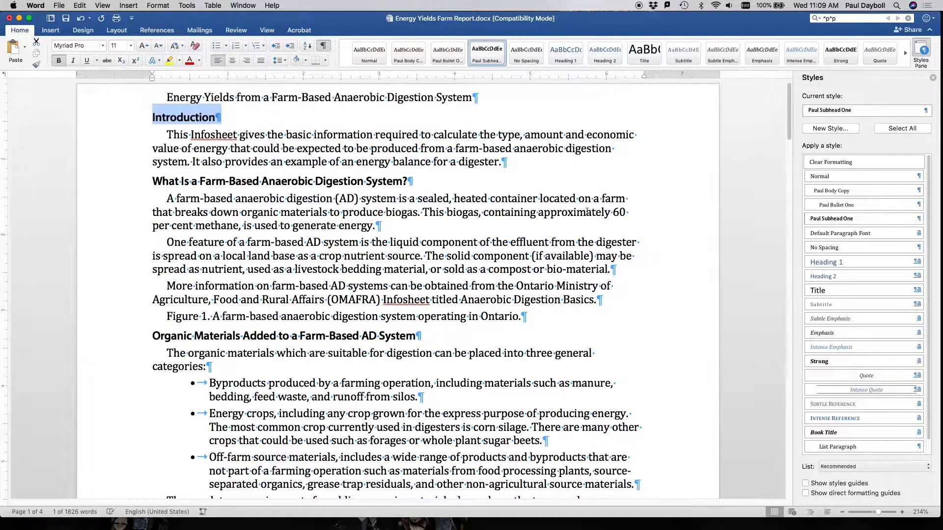
# Clear the formatting of the report title and change its font to Myriad Pro Regular.
pyautogui.click(202, 94)
pyautogui.moveTo(167, 97); pyautogui.dragTo(490, 98)
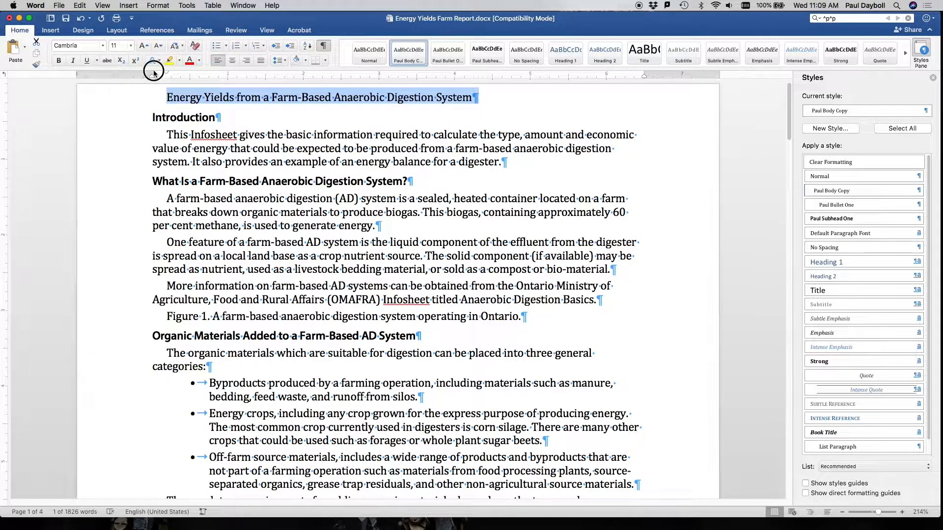
pyautogui.click(829, 162)
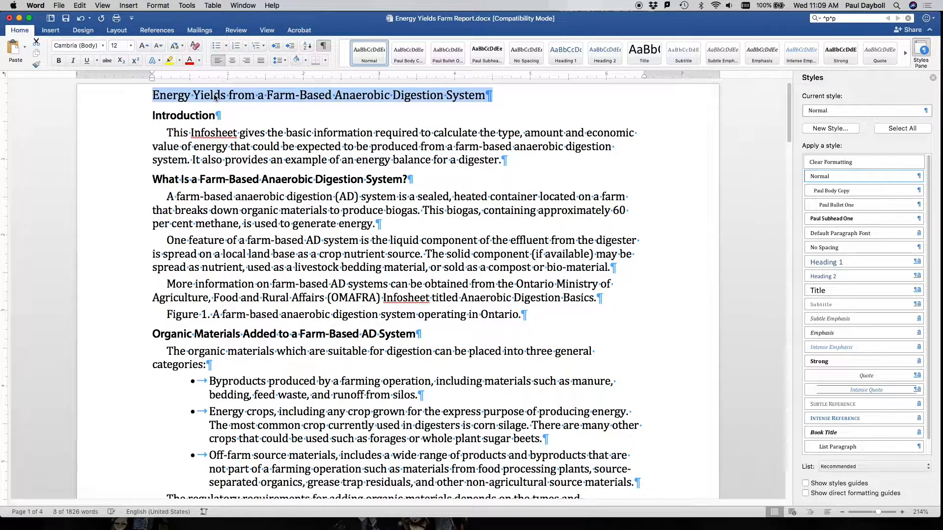
pyautogui.click(103, 46)
pyautogui.moveTo(105, 129)
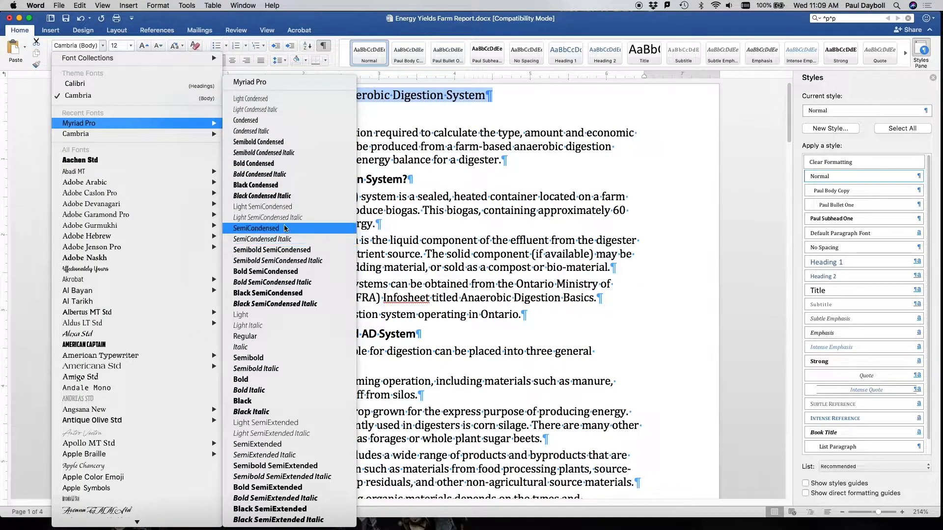
pyautogui.click(288, 337)
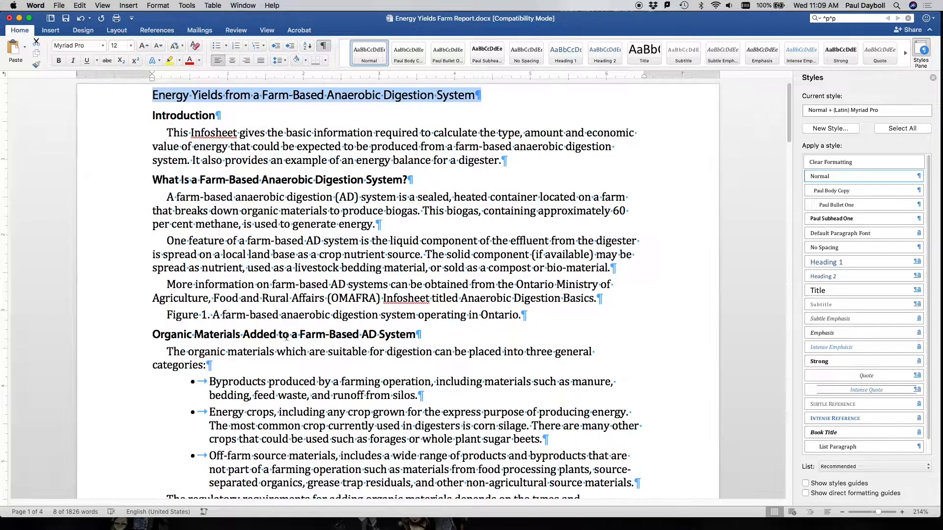
# Enlarge the report title, trying 22 pt and settling on a font size of 24 pt.
pyautogui.click(131, 46)
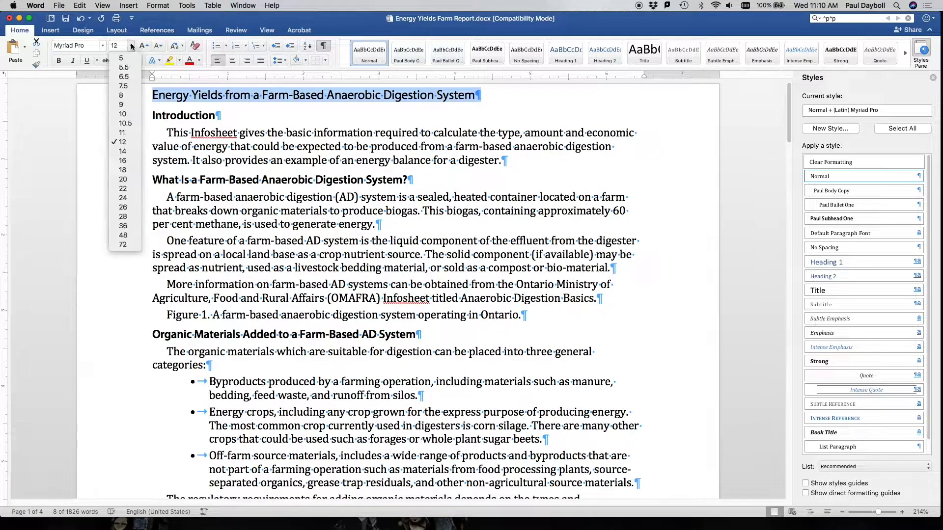
pyautogui.click(128, 189)
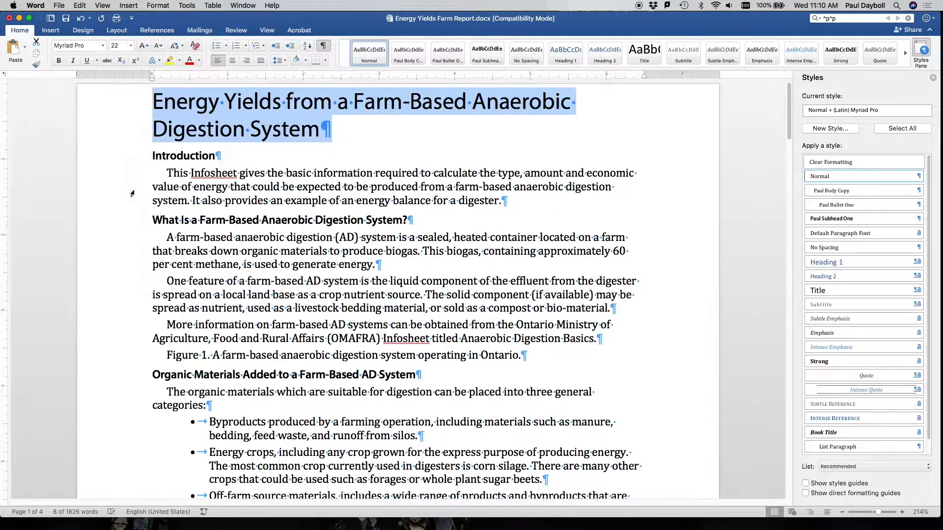
pyautogui.click(130, 46)
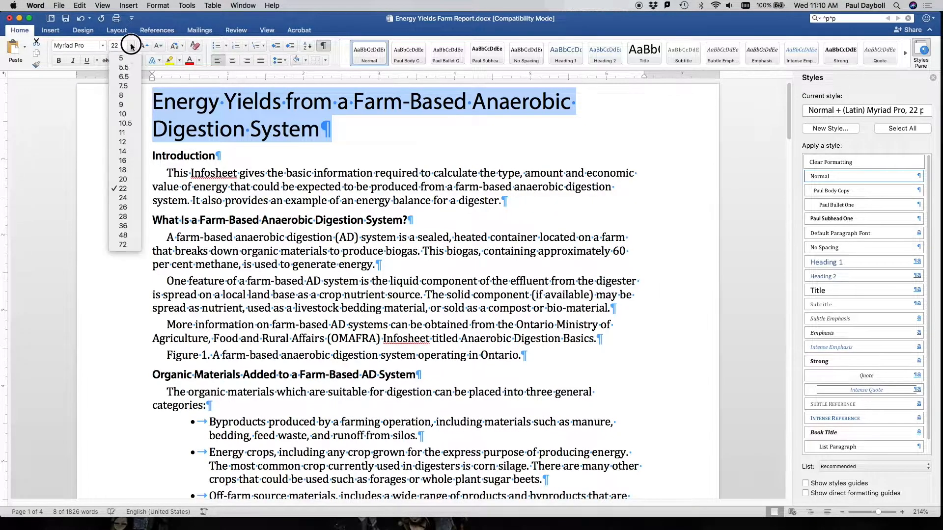
pyautogui.click(124, 198)
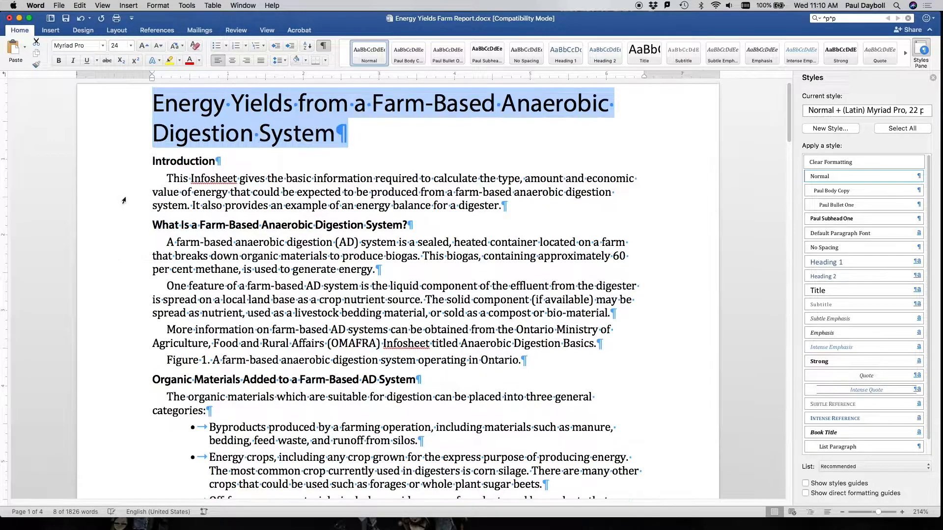
# Set the spacing after the report title to 20 pt.
pyautogui.click(306, 105)
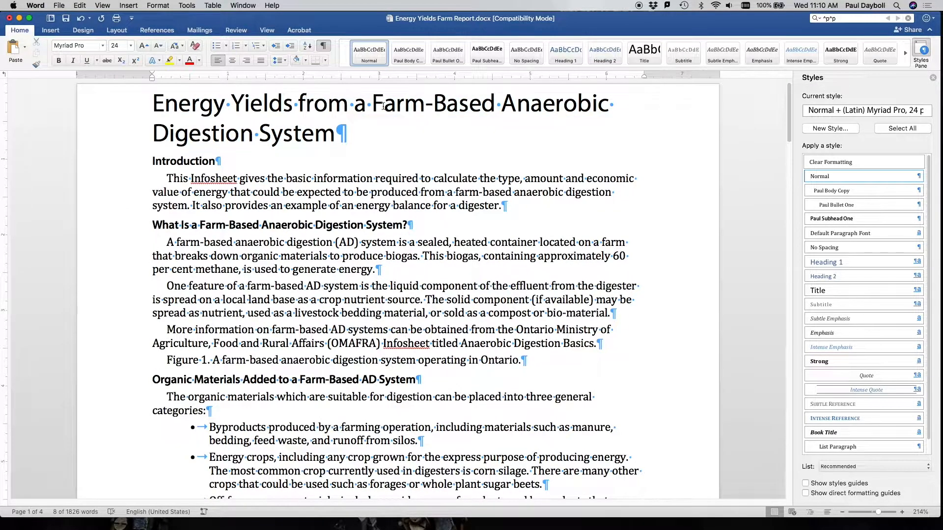
pyautogui.click(298, 104)
pyautogui.moveTo(334, 129); pyautogui.dragTo(231, 103)
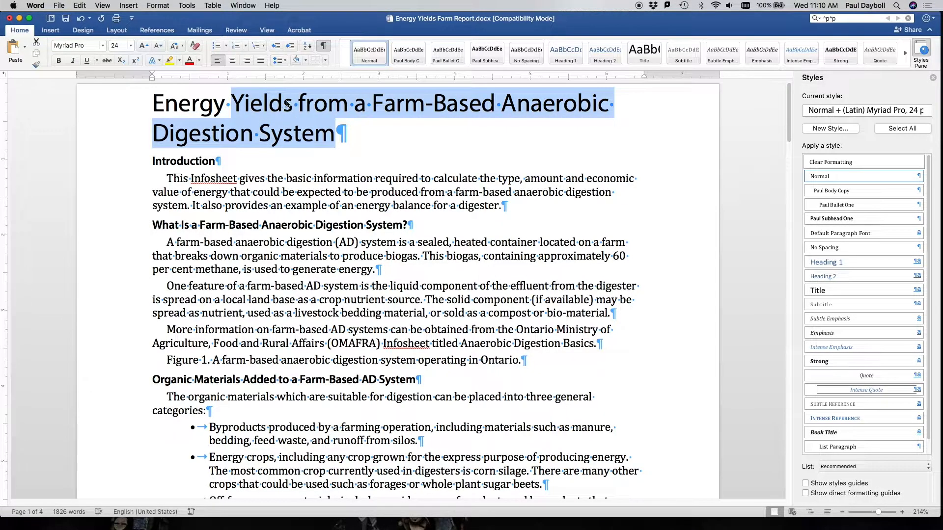
pyautogui.click(159, 5)
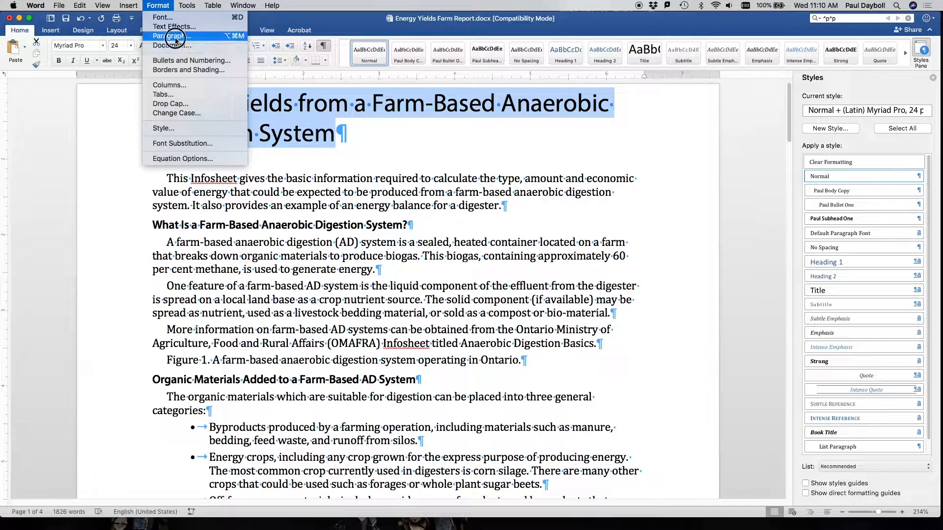
pyautogui.click(176, 40)
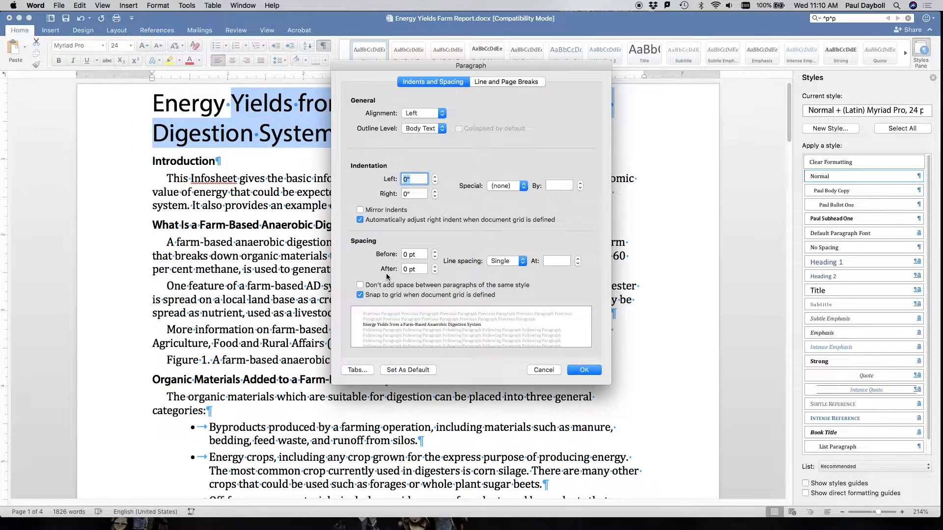
pyautogui.moveTo(419, 270); pyautogui.dragTo(389, 268)
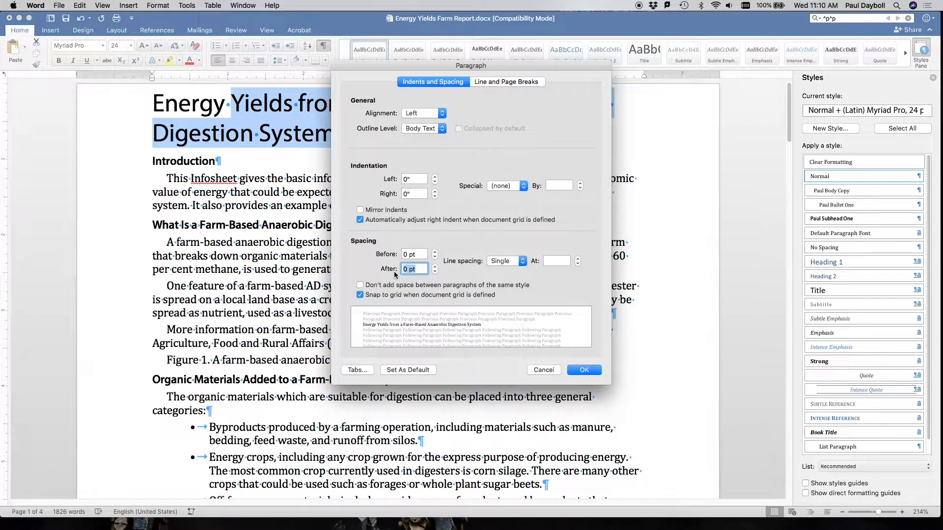
pyautogui.write('4')
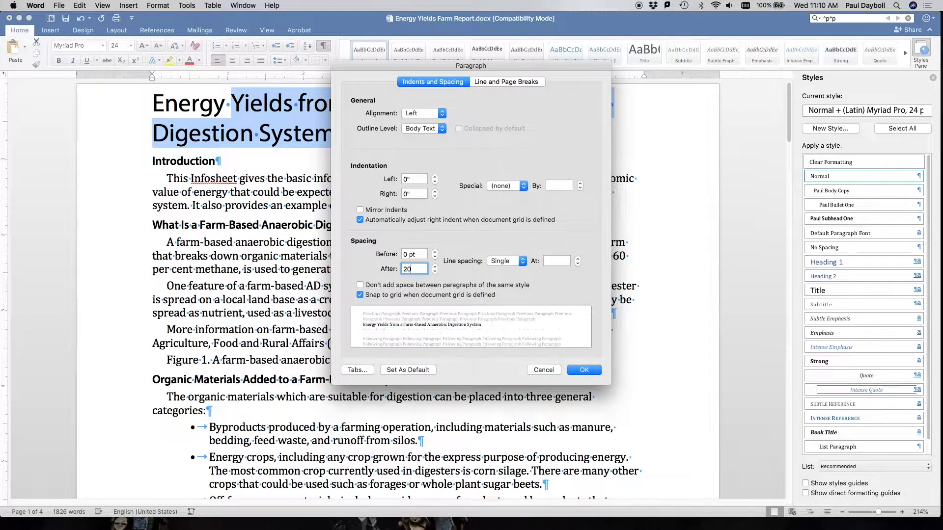
pyautogui.press('Return')
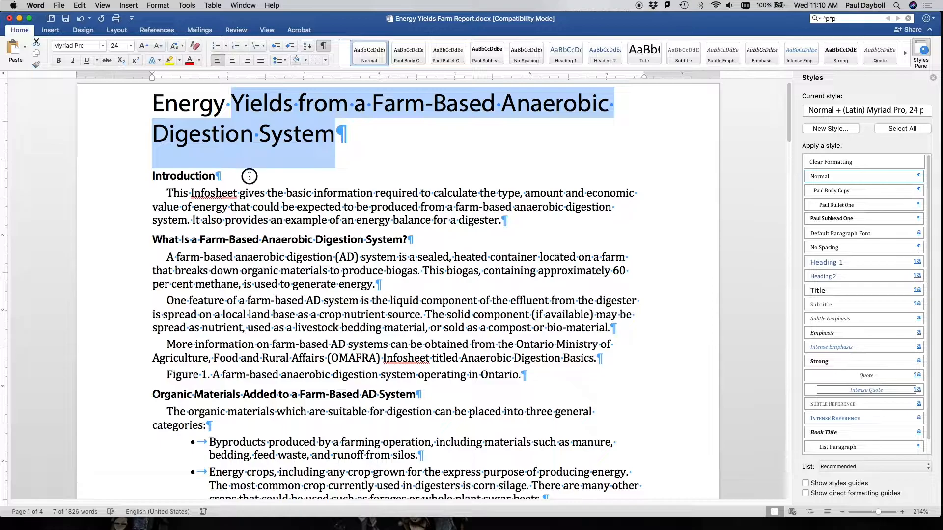
# Increase the spacing after the report title to 24 pt.
pyautogui.click(252, 177)
pyautogui.doubleClick(317, 141)
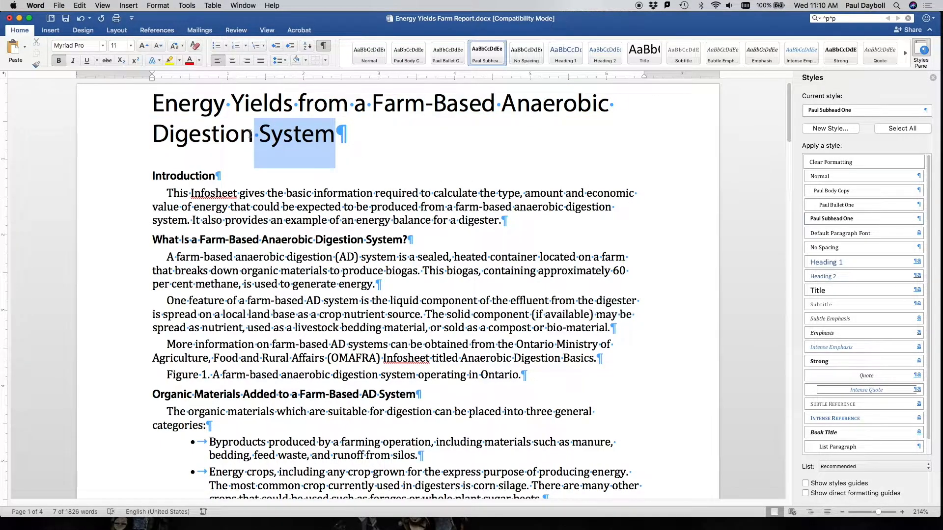
pyautogui.click(158, 5)
pyautogui.click(173, 37)
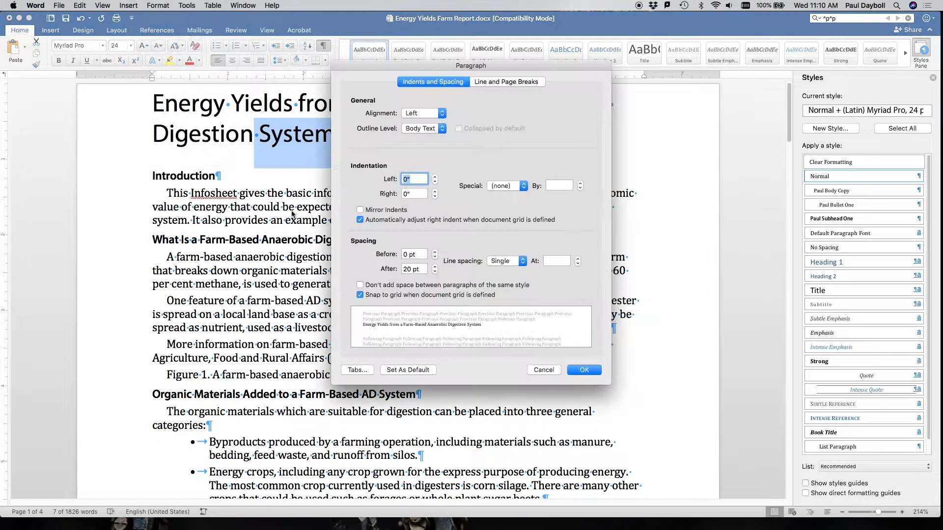
pyautogui.moveTo(426, 272); pyautogui.dragTo(382, 269)
pyautogui.write('24')
pyautogui.press('Return')
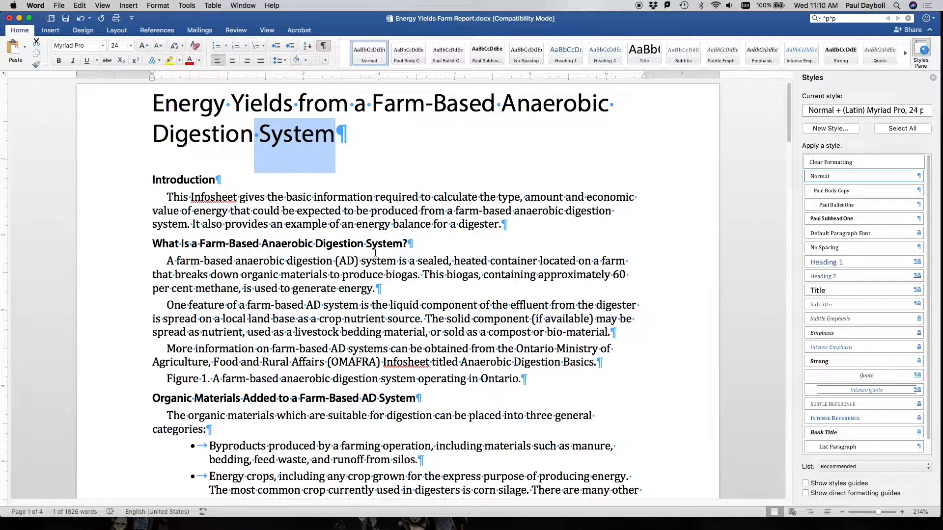
# Try splitting the report title into three lines with paragraph breaks before "from" and "Anaerobic".
pyautogui.click(358, 209)
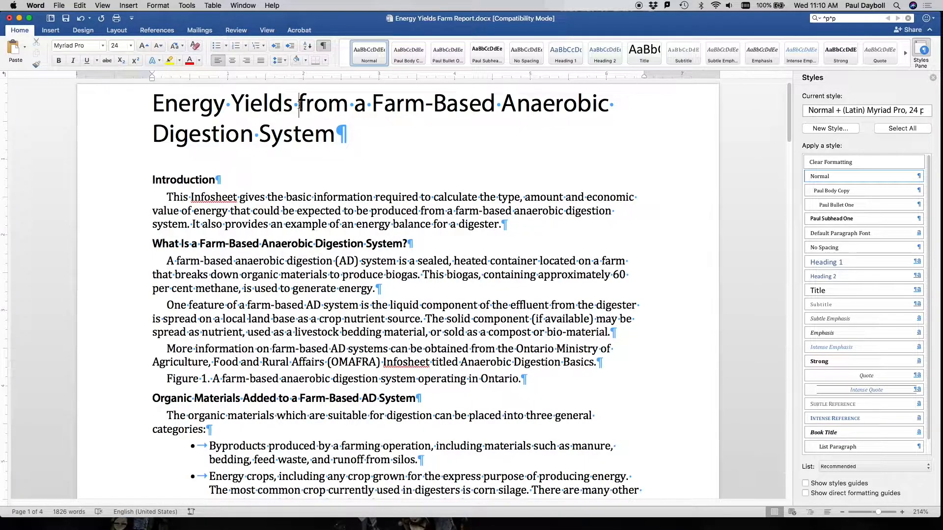
pyautogui.click(297, 105)
pyautogui.press('Return')
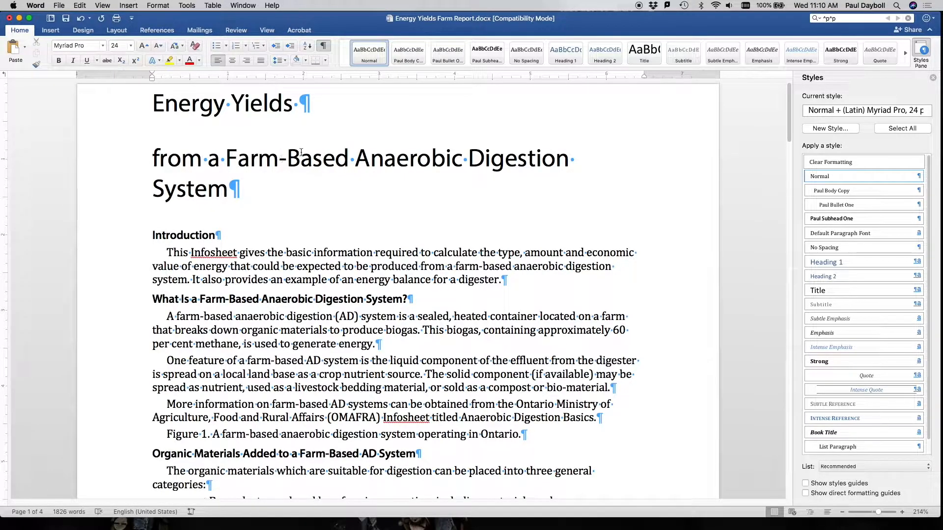
pyautogui.click(354, 159)
pyautogui.press('Return')
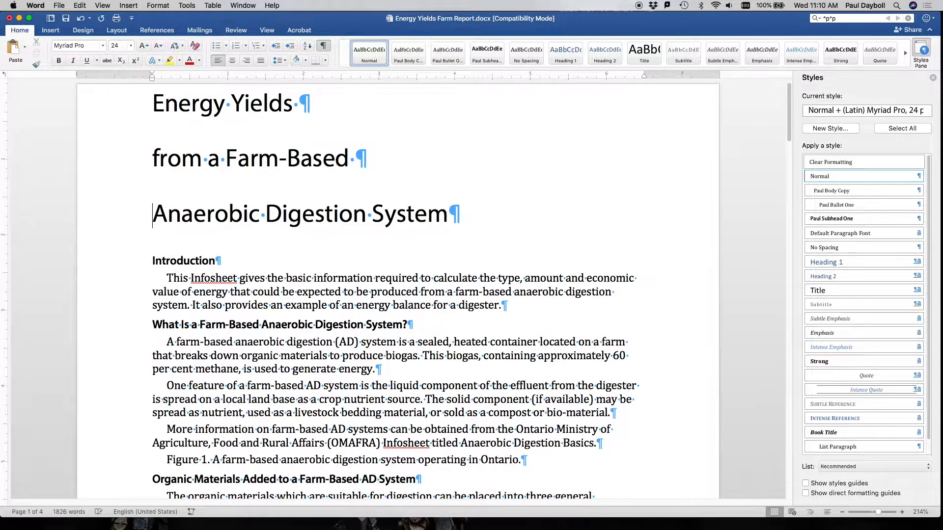
# Remove both paragraph breaks from the report title so it is a single paragraph again.
pyautogui.click(151, 154)
pyautogui.press('BackSpace')
pyautogui.click(151, 156)
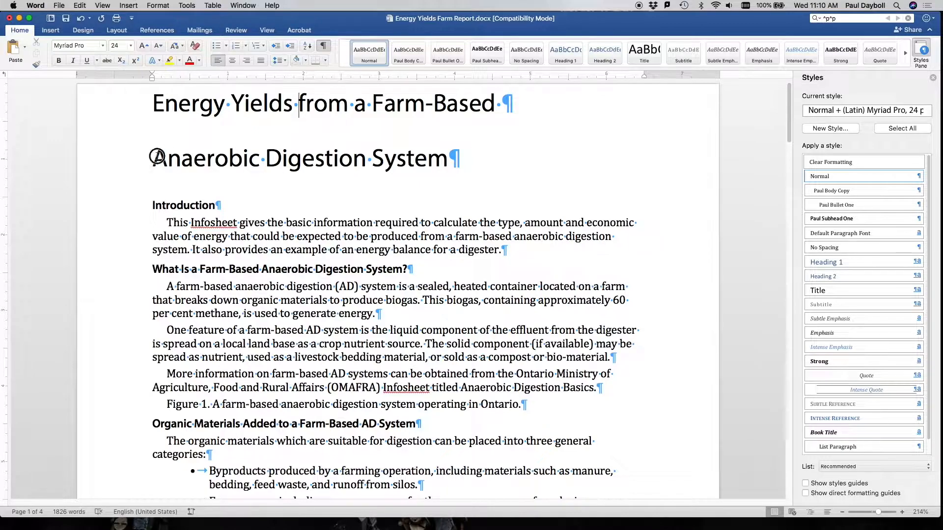
pyautogui.press('BackSpace')
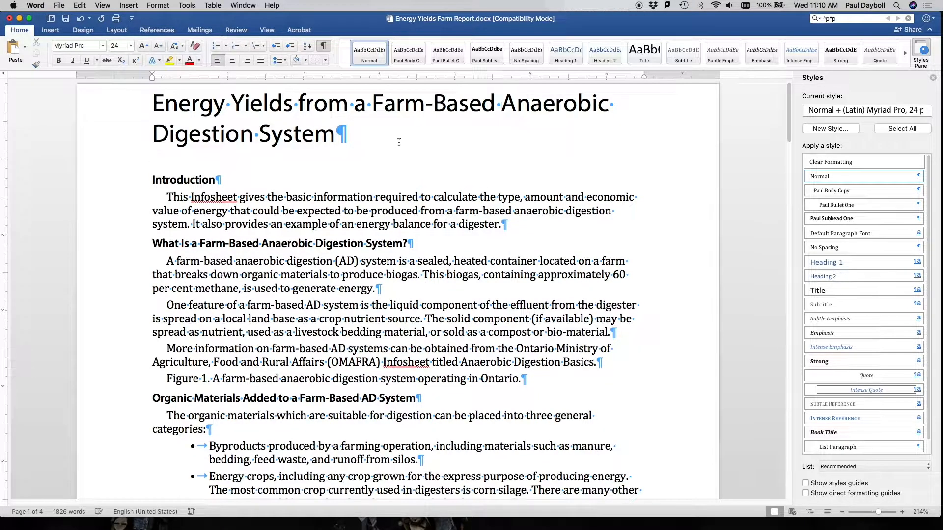
# Insert soft line breaks before "from" and "Anaerobic" to split the report title into three lines within one paragraph.
pyautogui.click(300, 103)
pyautogui.hotkey('shift', 'Return')
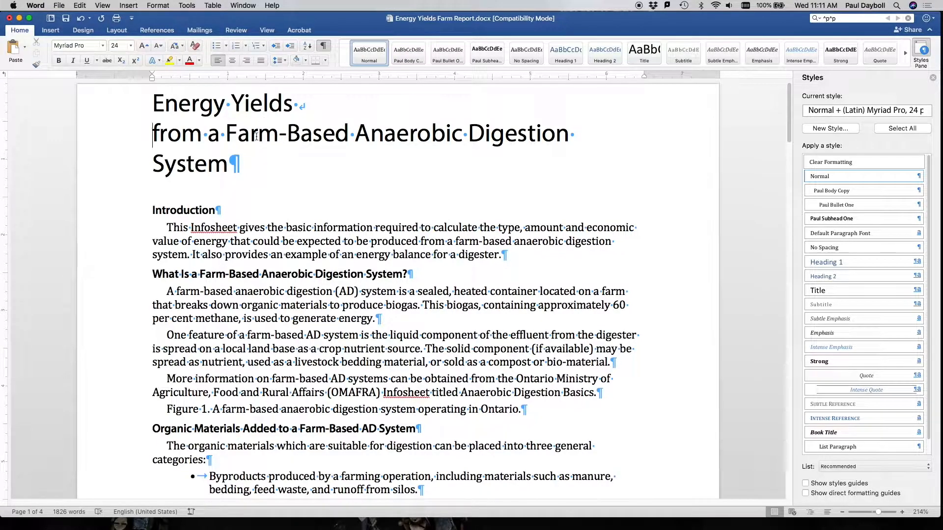
pyautogui.moveTo(262, 119); pyautogui.dragTo(229, 164)
pyautogui.click(335, 133)
pyautogui.doubleClick(352, 132)
pyautogui.hotkey('shift', 'Return')
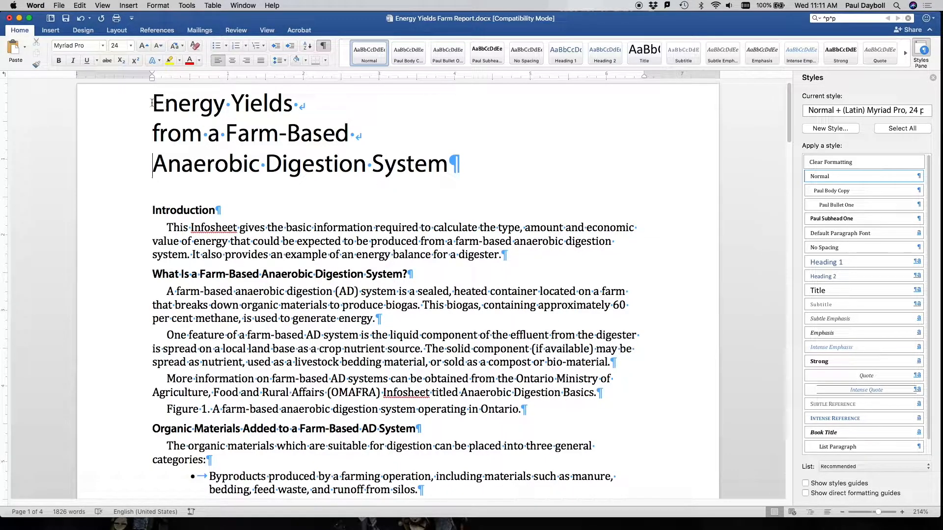
# Set the line spacing of the three-line report title to Exactly 22 pt.
pyautogui.click(194, 118)
pyautogui.moveTo(194, 118); pyautogui.dragTo(198, 162)
pyautogui.click(163, 5)
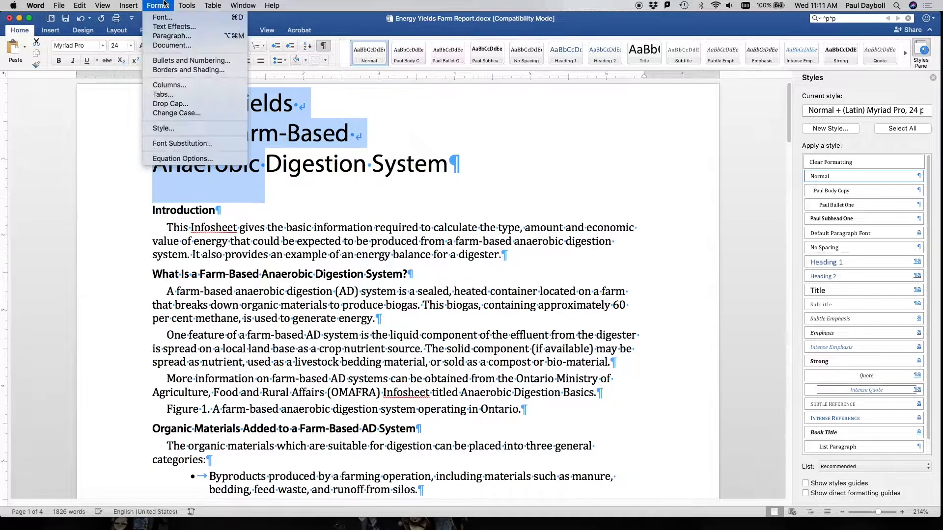
pyautogui.click(171, 36)
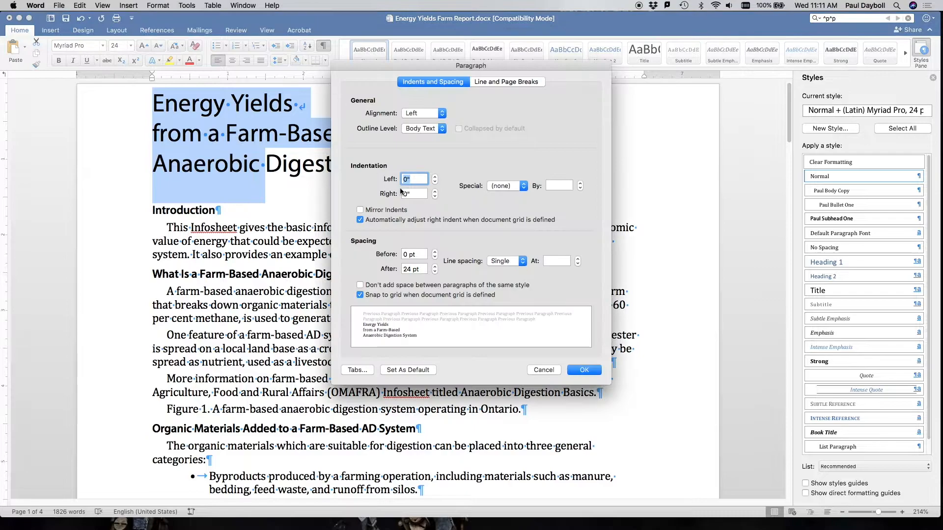
pyautogui.click(497, 261)
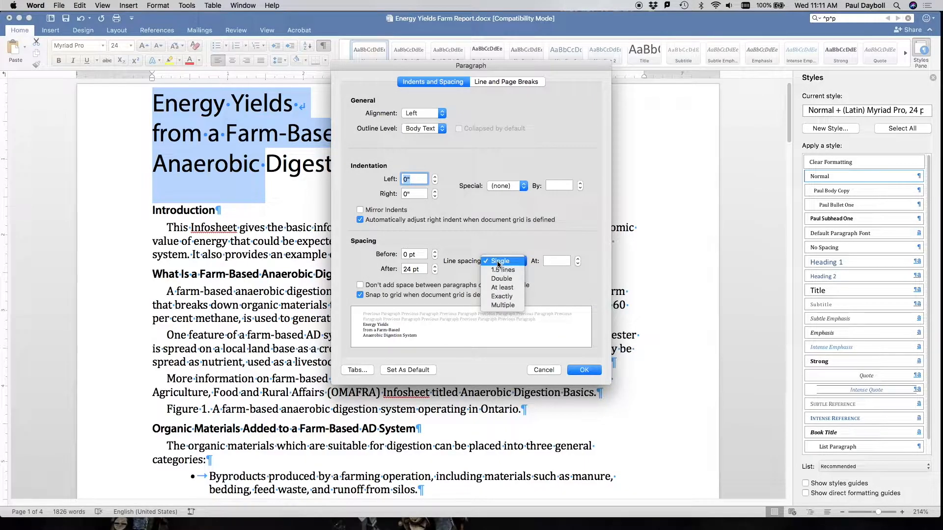
pyautogui.click(499, 297)
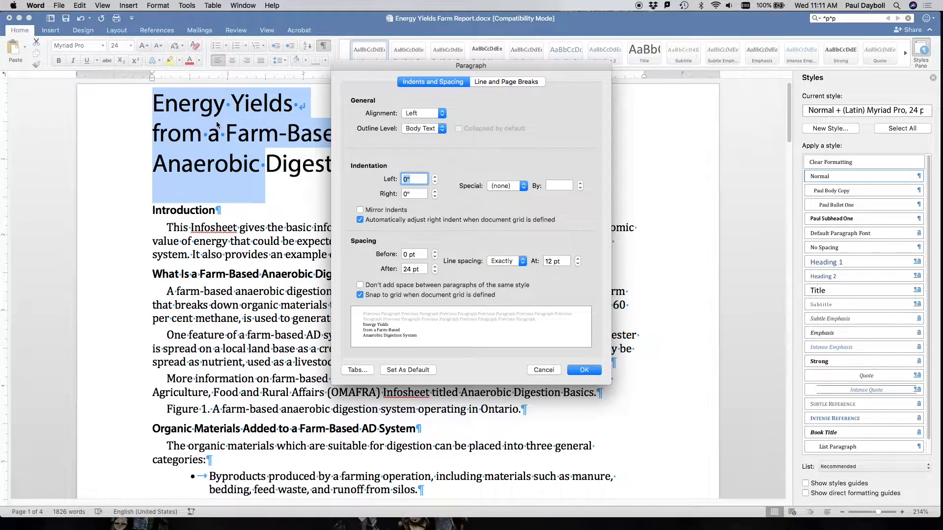
pyautogui.moveTo(565, 261); pyautogui.dragTo(536, 263)
pyautogui.write('22')
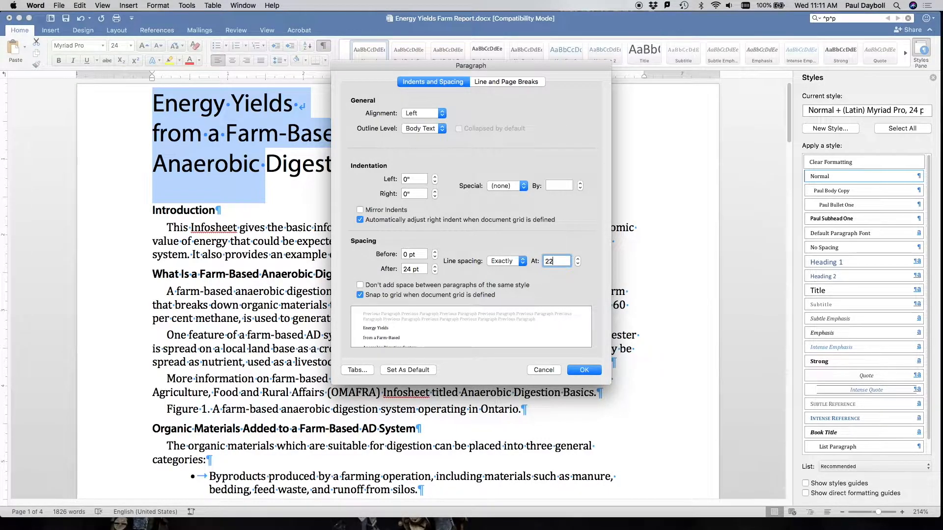
pyautogui.press('Return')
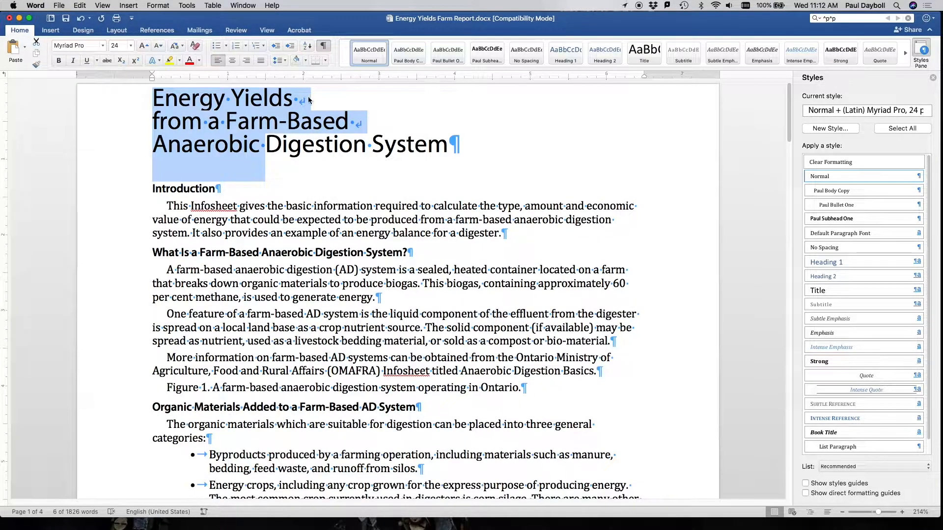
# Increase the report title's exact line spacing to 24 pt.
pyautogui.click(149, 5)
pyautogui.click(164, 28)
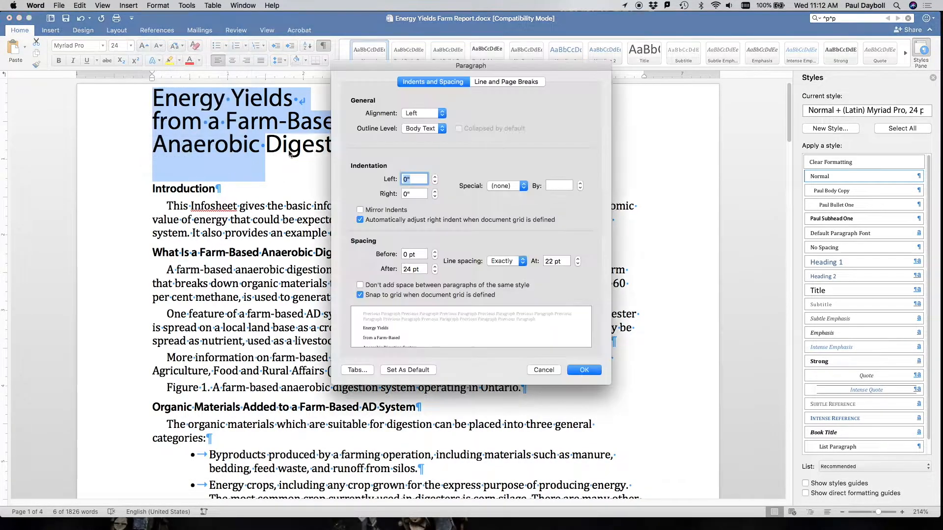
pyautogui.click(556, 261)
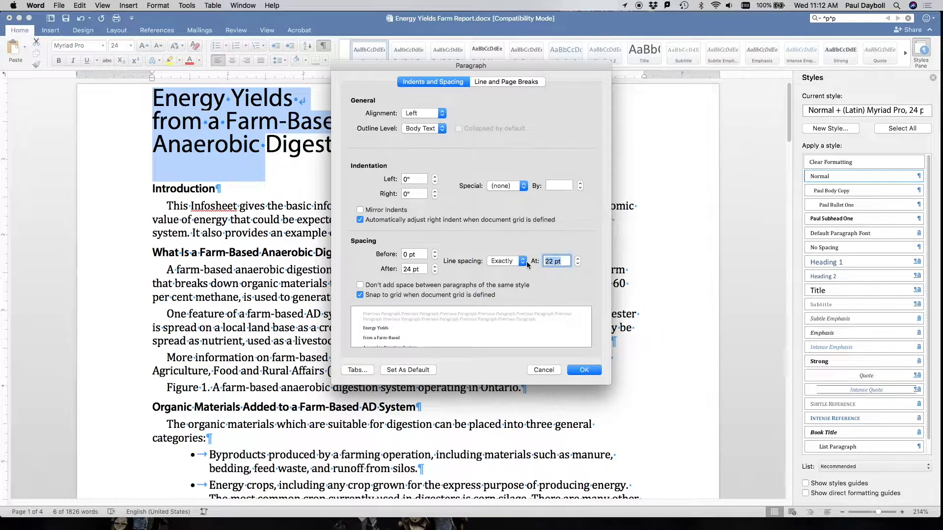
pyautogui.write('24')
pyautogui.press('Return')
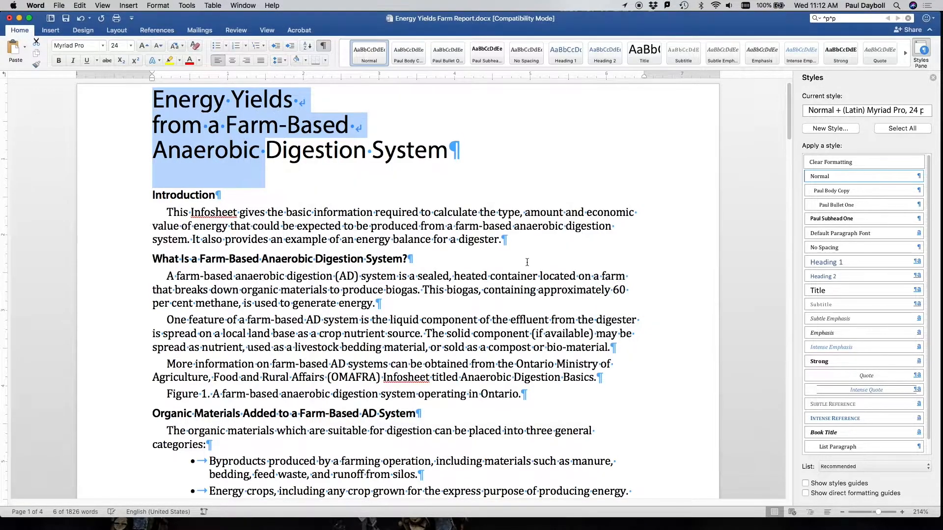
pyautogui.click(305, 186)
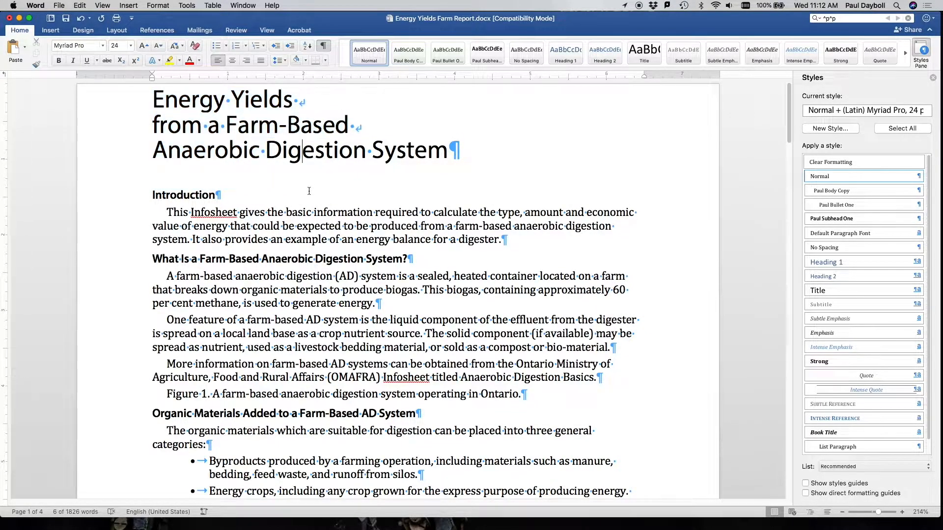
# Change the font of the entire report title to Myriad Pro Semibold.
pyautogui.moveTo(447, 152); pyautogui.dragTo(185, 103)
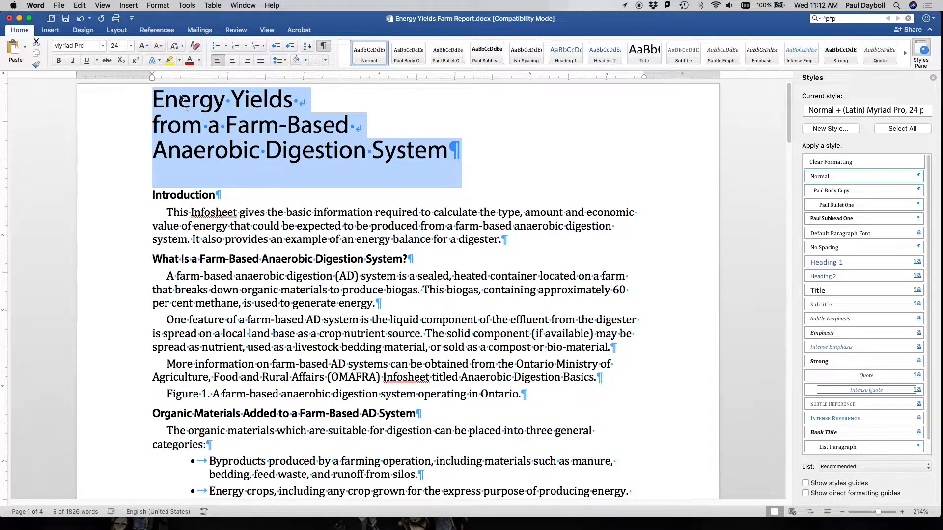
pyautogui.click(103, 45)
pyautogui.moveTo(115, 128)
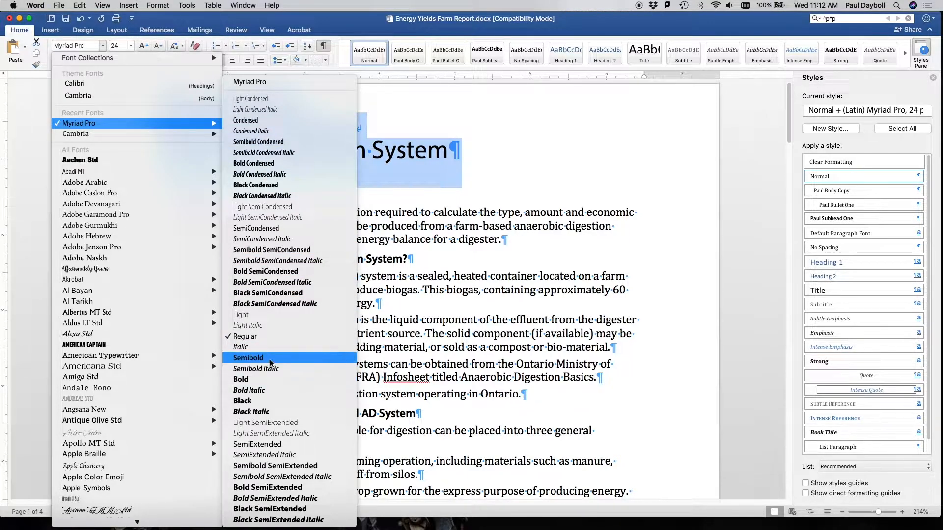
pyautogui.click(271, 363)
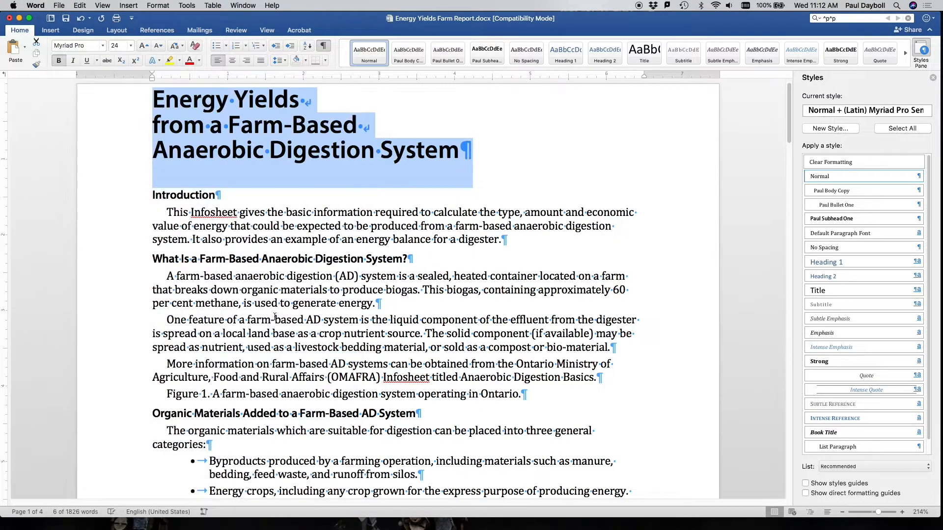
pyautogui.click(258, 256)
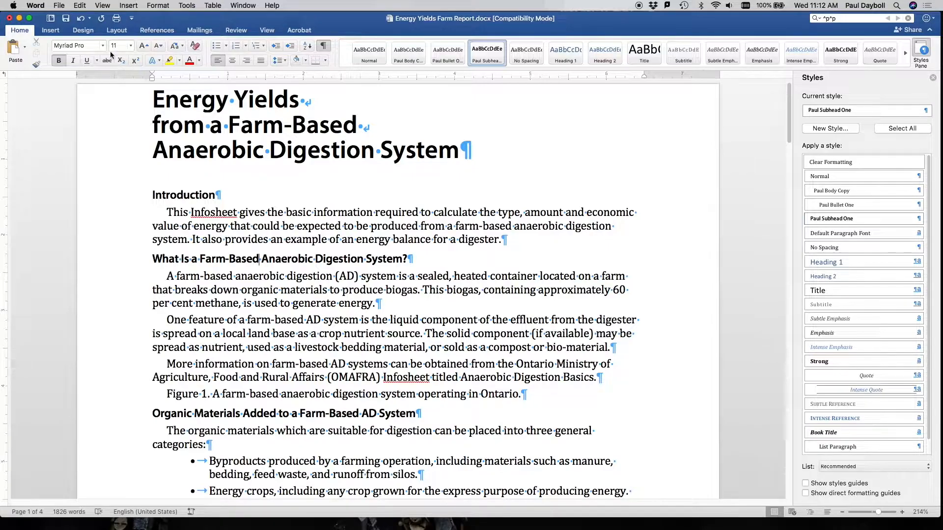
# Review the formatting of the subheadings, energy yield chart and bullet lists throughout the report.
pyautogui.scroll(-15, 254, 225)
pyautogui.scroll(2, 254, 224)
pyautogui.scroll(-12, 254, 225)
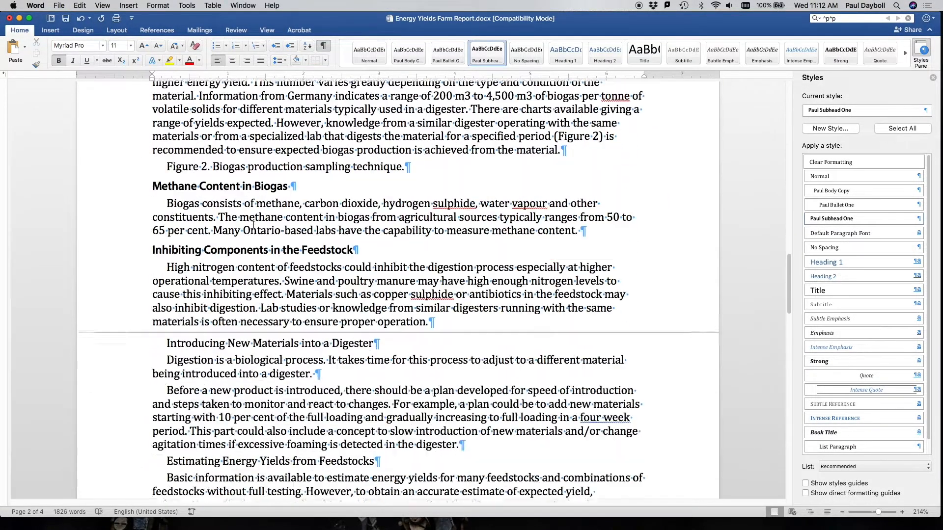
pyautogui.scroll(-12, 254, 225)
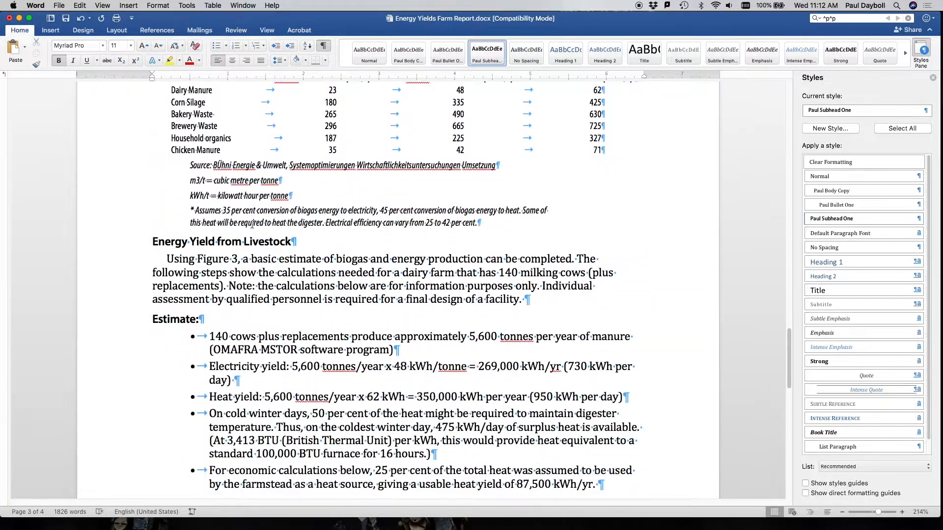
pyautogui.scroll(-4, 254, 224)
pyautogui.scroll(15, 254, 224)
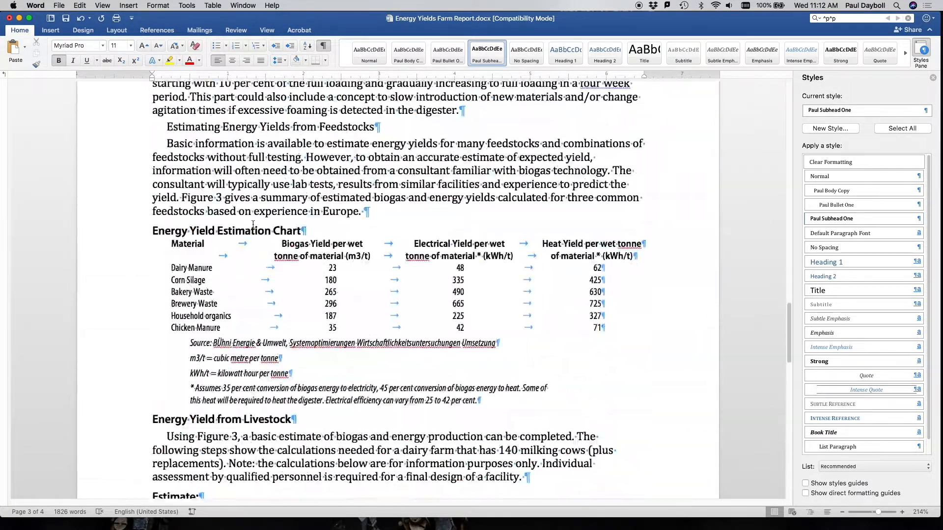
pyautogui.scroll(20, 253, 224)
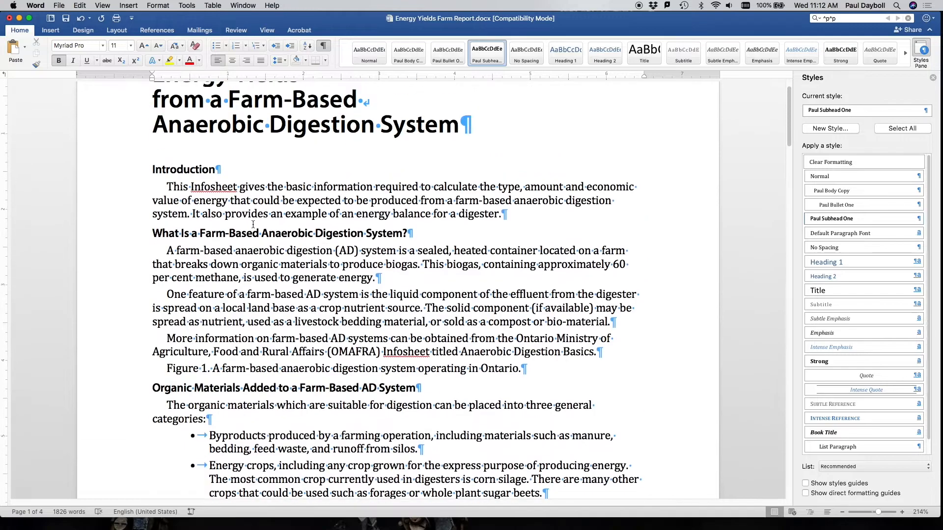
# Set the first two bullets under "Organic Materials Added to a Farm-Based AD System" to 10 pt with a right indent of about 1.06".
pyautogui.scroll(-6, 253, 225)
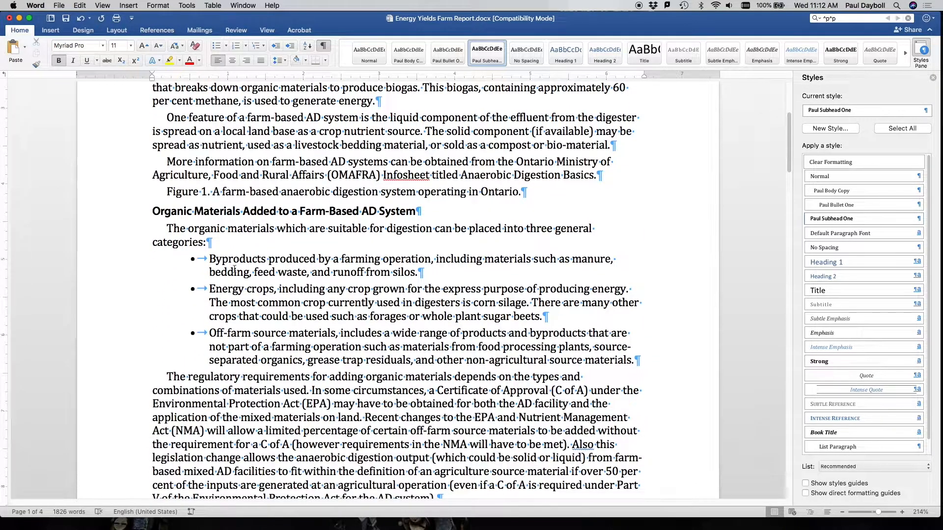
pyautogui.moveTo(192, 258); pyautogui.dragTo(545, 360)
pyautogui.click(546, 360)
pyautogui.moveTo(546, 317); pyautogui.dragTo(176, 259)
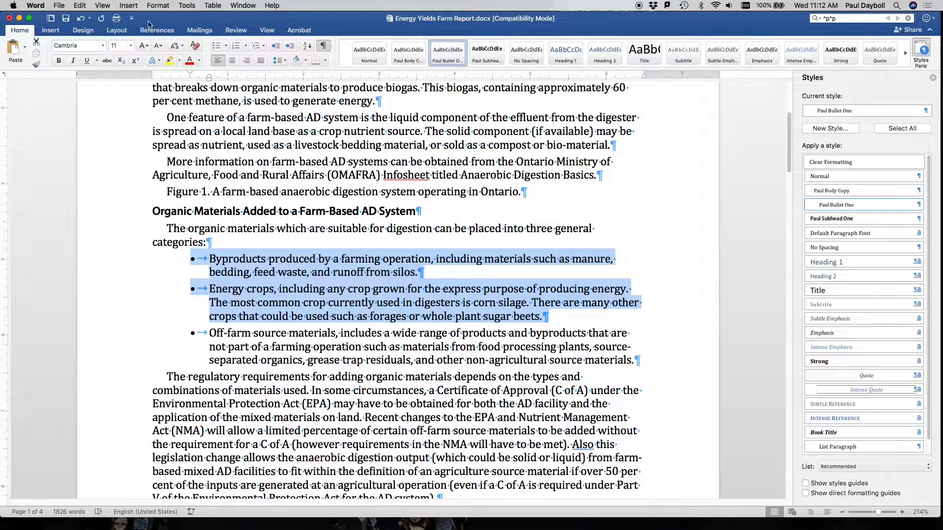
pyautogui.click(130, 45)
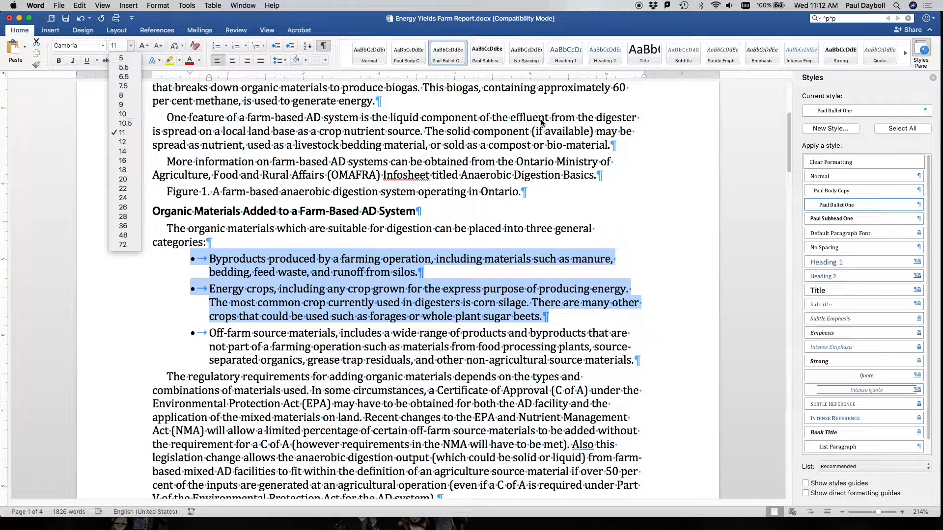
pyautogui.click(122, 114)
pyautogui.moveTo(637, 75); pyautogui.dragTo(561, 73)
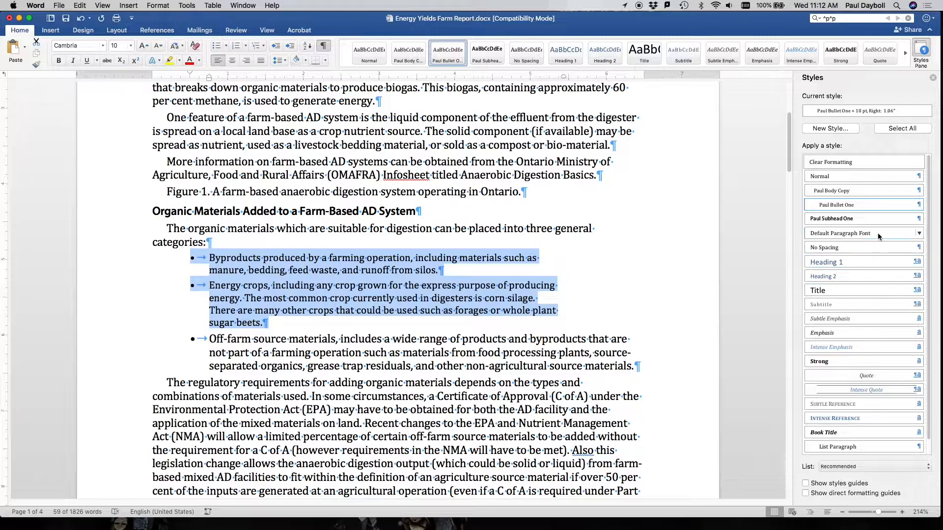
# Update the Paul Bullet One style to match the selected bullets and check the bullet lists throughout the report.
pyautogui.click(919, 205)
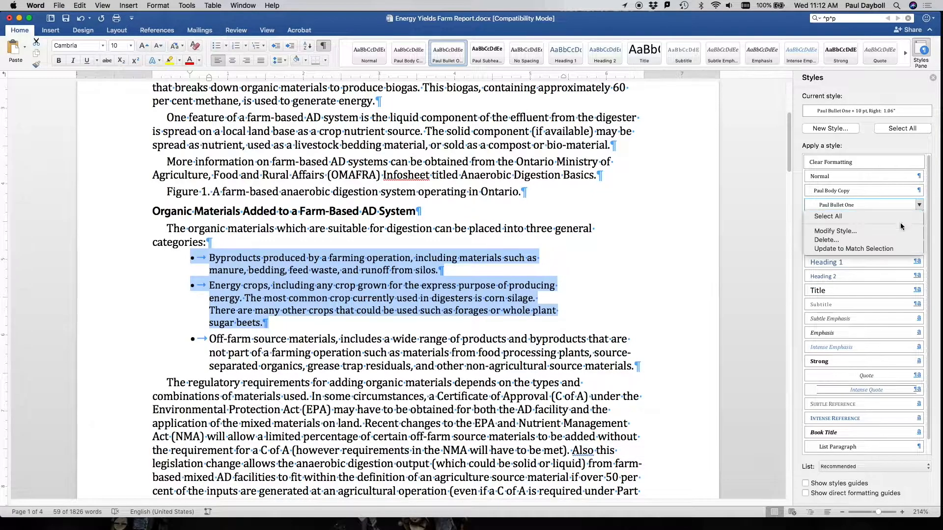
pyautogui.click(894, 249)
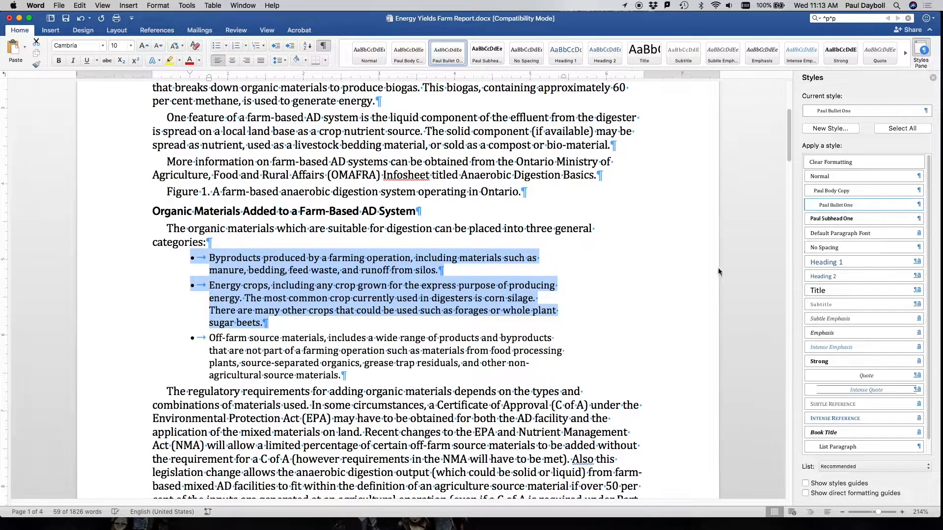
pyautogui.scroll(-20, 357, 363)
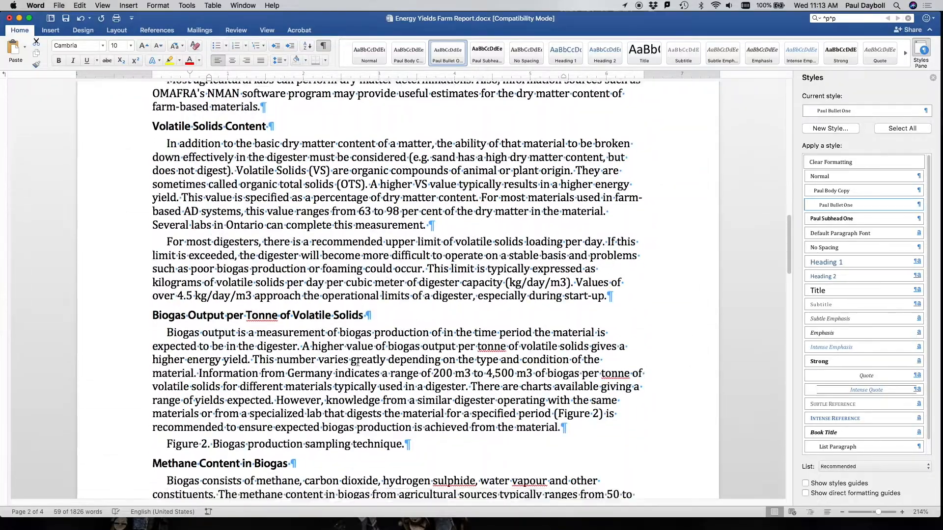
pyautogui.scroll(-5, 357, 363)
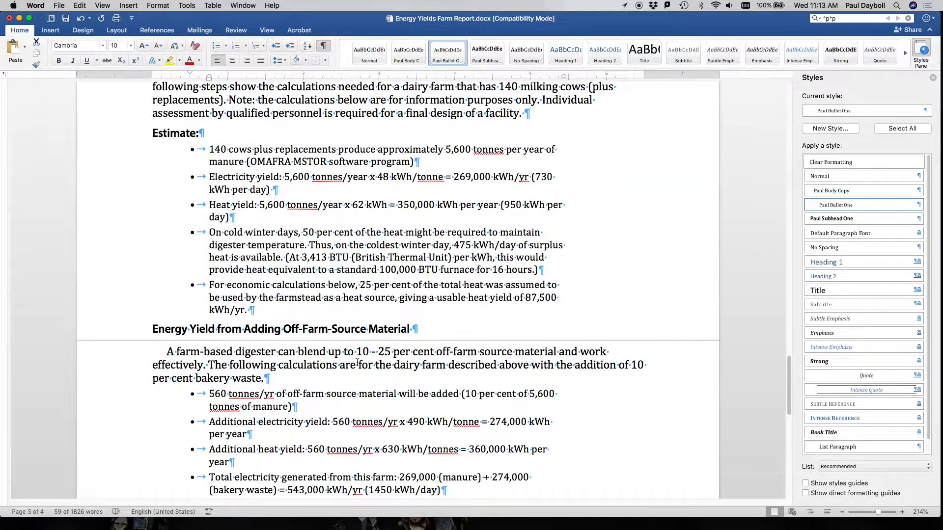
pyautogui.scroll(20, 370, 334)
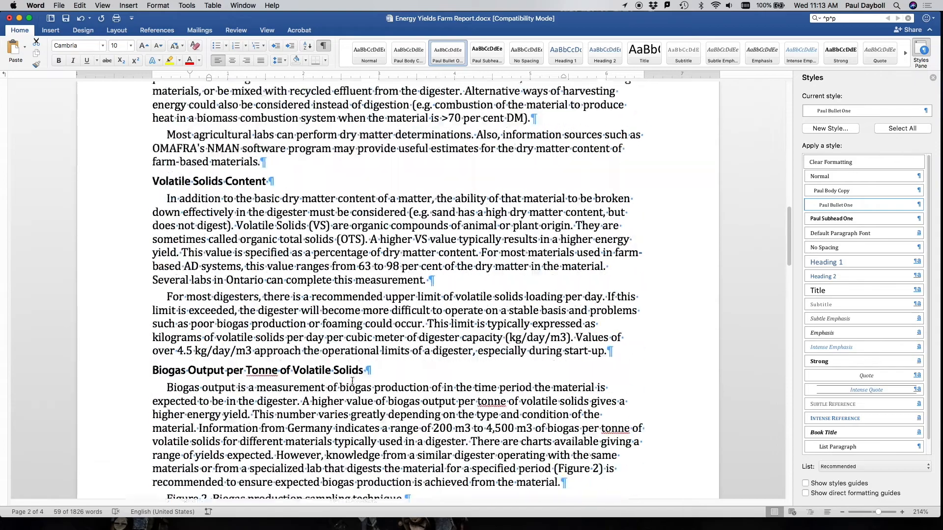
pyautogui.scroll(15, 351, 382)
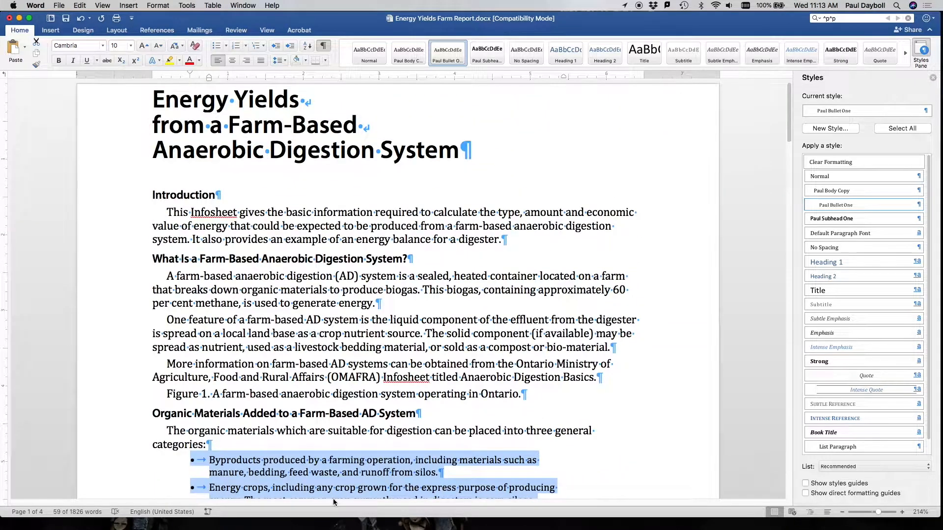
pyautogui.click(343, 459)
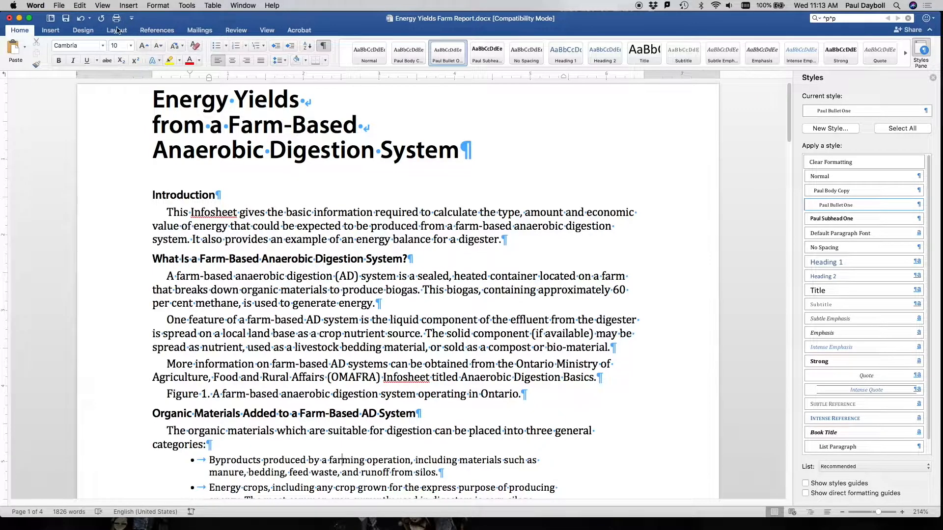
pyautogui.click(51, 30)
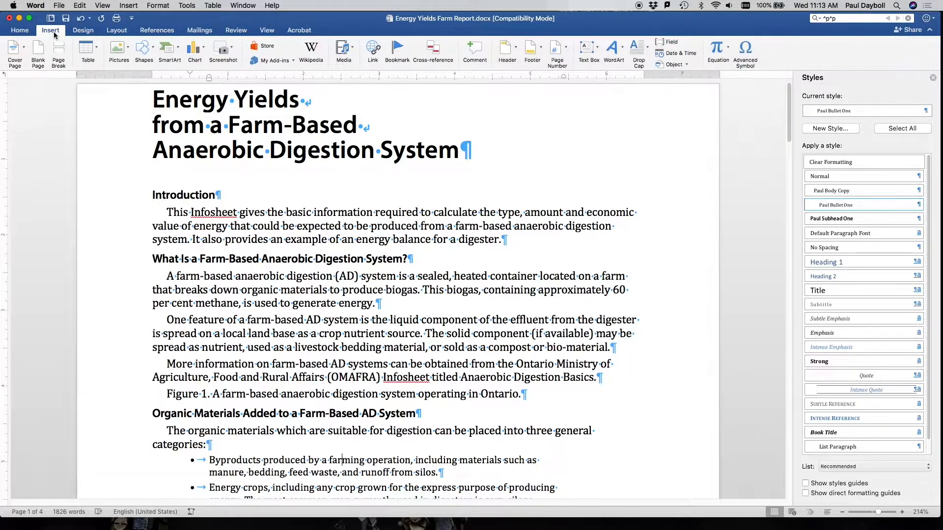
pyautogui.click(145, 50)
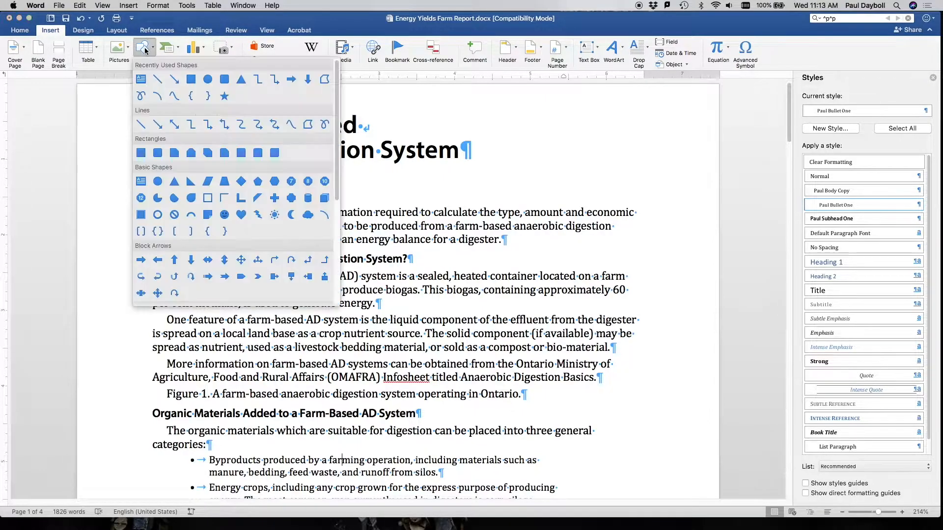
pyautogui.click(157, 80)
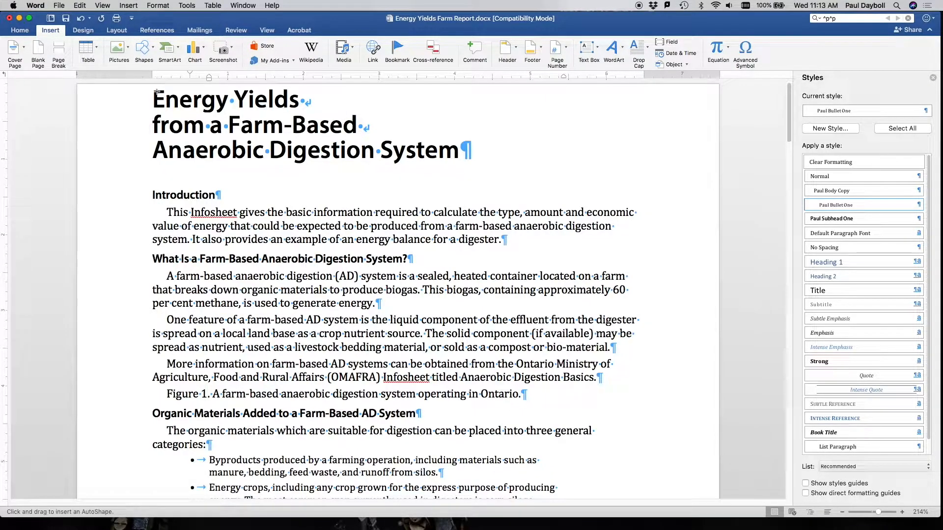
pyautogui.click(157, 53)
pyautogui.click(158, 79)
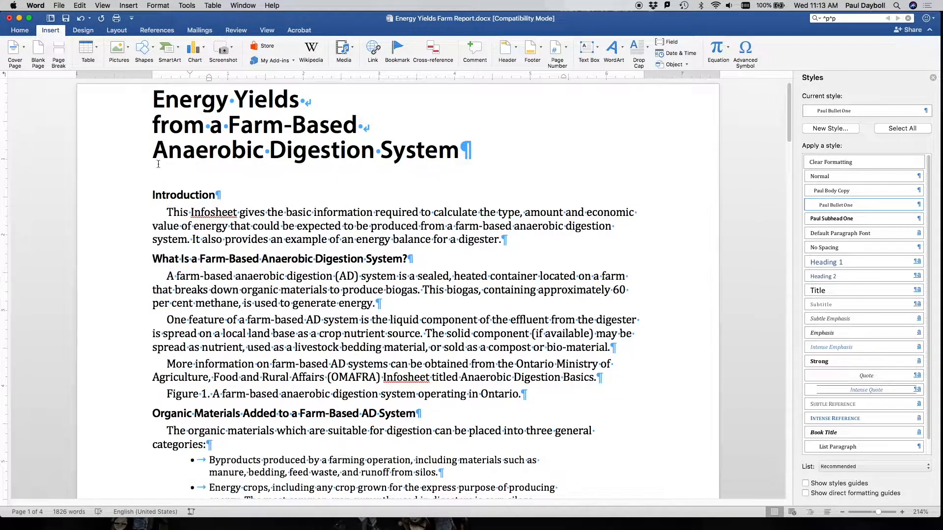
pyautogui.click(144, 50)
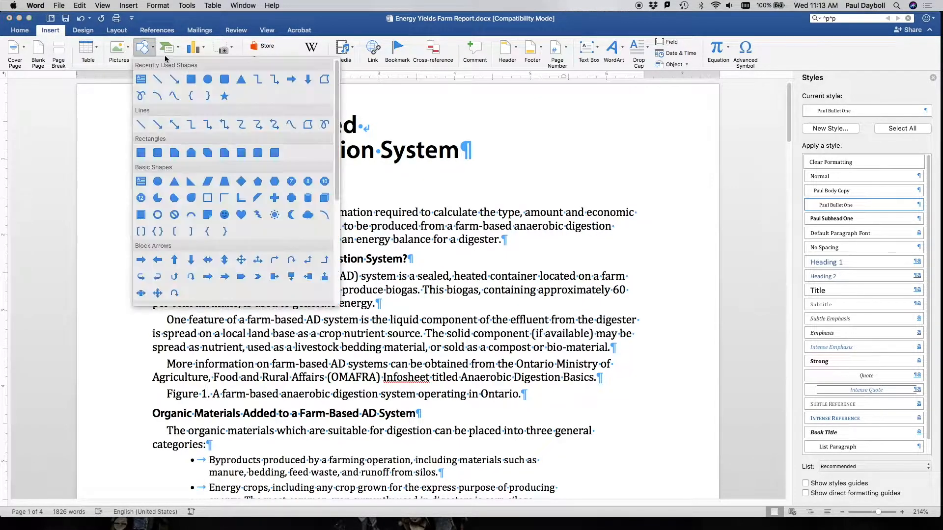
pyautogui.click(157, 79)
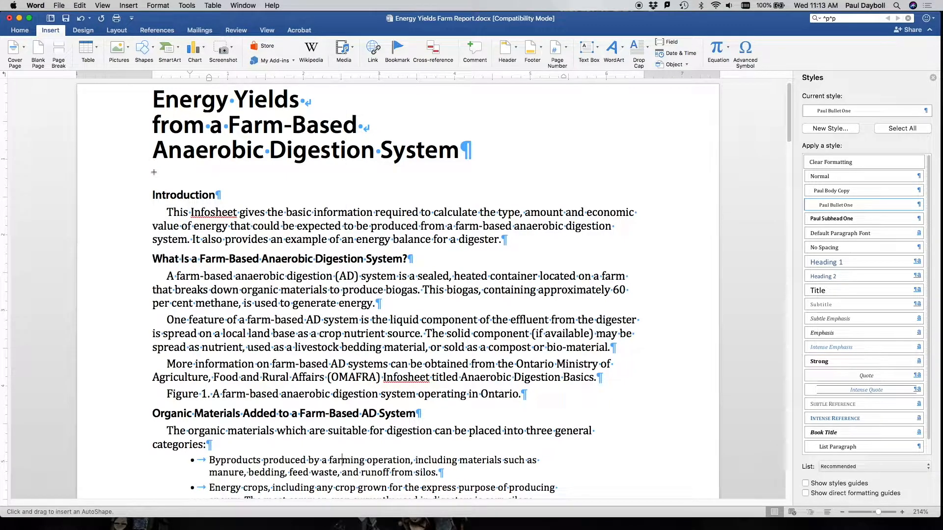
pyautogui.moveTo(153, 176)
pyautogui.mouseDown()
pyautogui.moveTo(361, 177)
pyautogui.moveTo(498, 171)
pyautogui.moveTo(497, 160)
pyautogui.moveTo(503, 194)
pyautogui.moveTo(507, 179)
pyautogui.moveTo(475, 168)
pyautogui.moveTo(472, 175)
pyautogui.moveTo(461, 157)
pyautogui.mouseUp()
pyautogui.press('BackSpace')
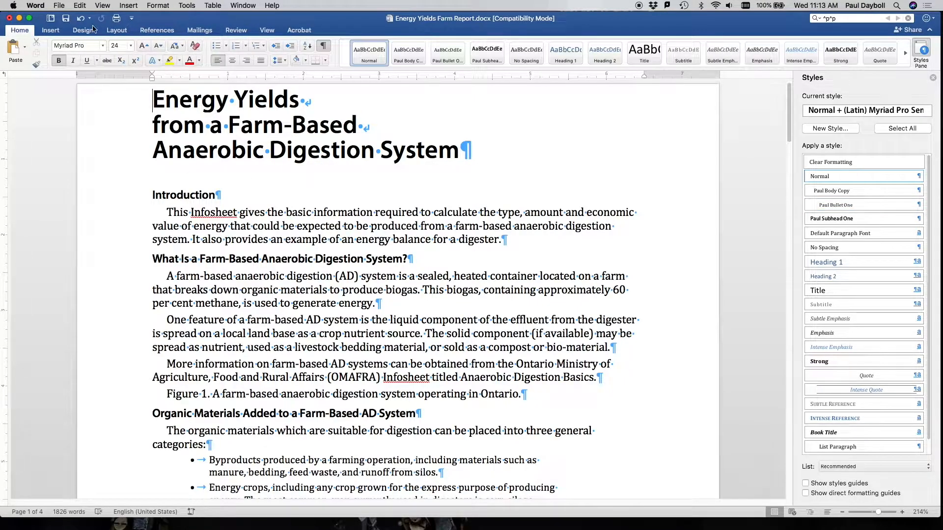
# Draw a straight horizontal line about 6.44" wide between the report title and the Introduction heading.
pyautogui.click(51, 30)
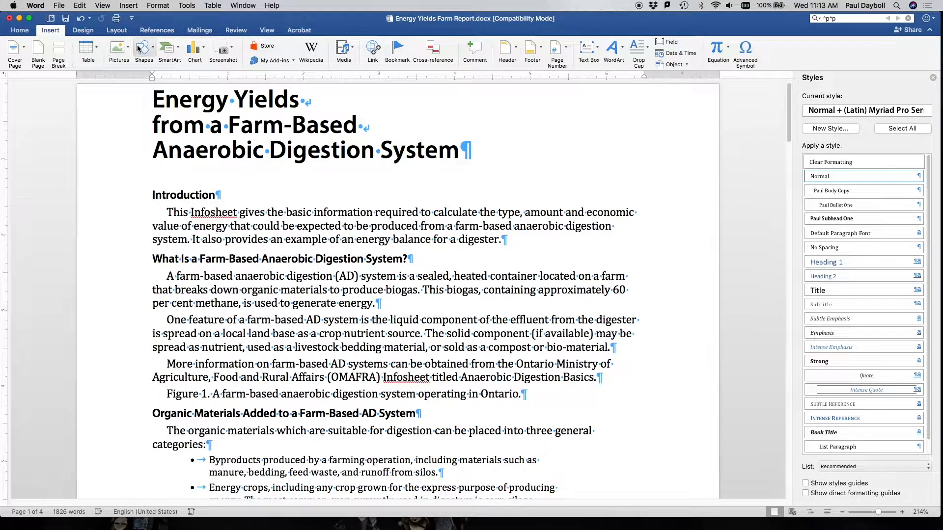
pyautogui.click(138, 48)
pyautogui.click(158, 78)
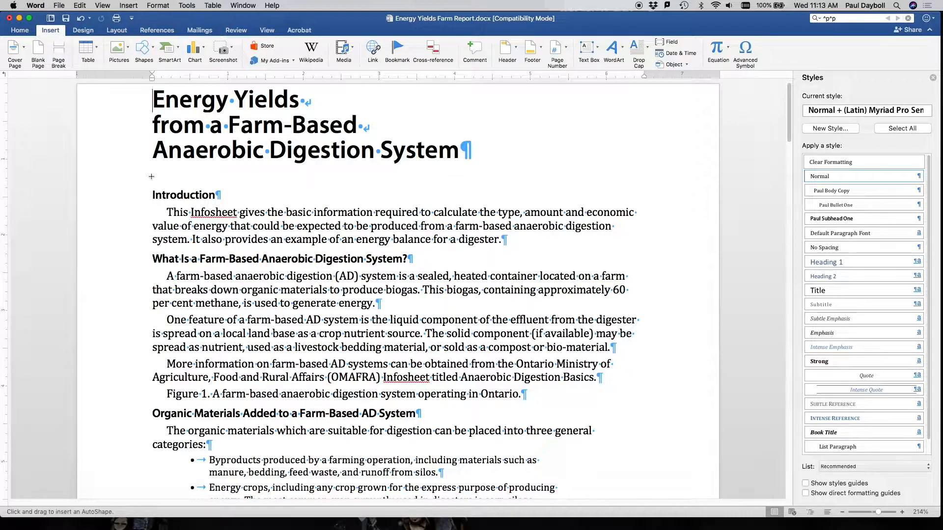
pyautogui.moveTo(151, 176); pyautogui.dragTo(638, 181)
pyautogui.moveTo(638, 181); pyautogui.dragTo(638, 179)
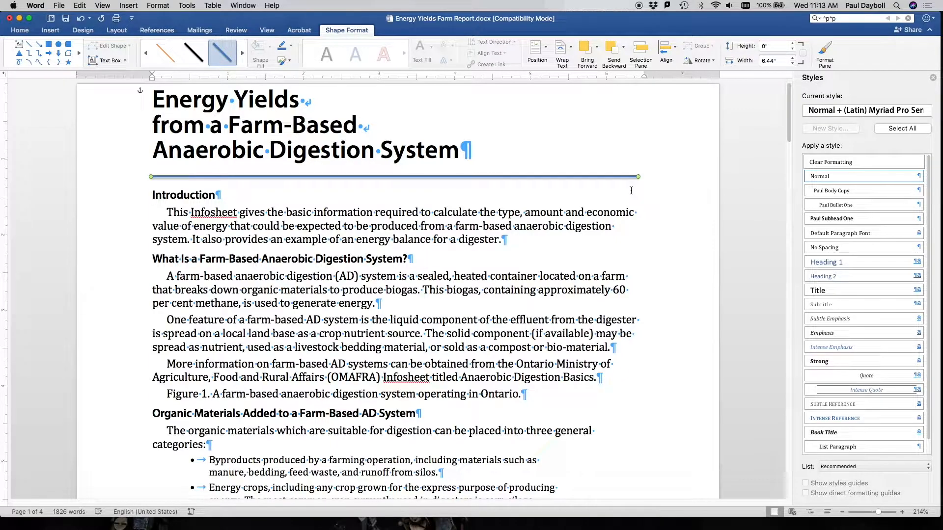
# Nudge the horizontal line up and down to fine-tune its spacing between the report title and the Introduction heading.
pyautogui.press('Up')
pyautogui.press('Up')
pyautogui.press('Up')
pyautogui.press('Up')
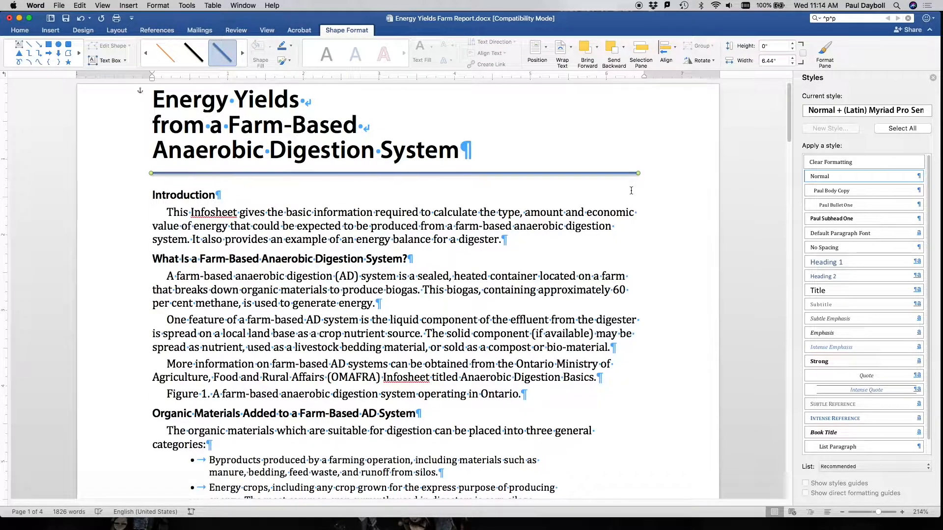
pyautogui.press('Down')
pyautogui.press('Down')
pyautogui.press('Down')
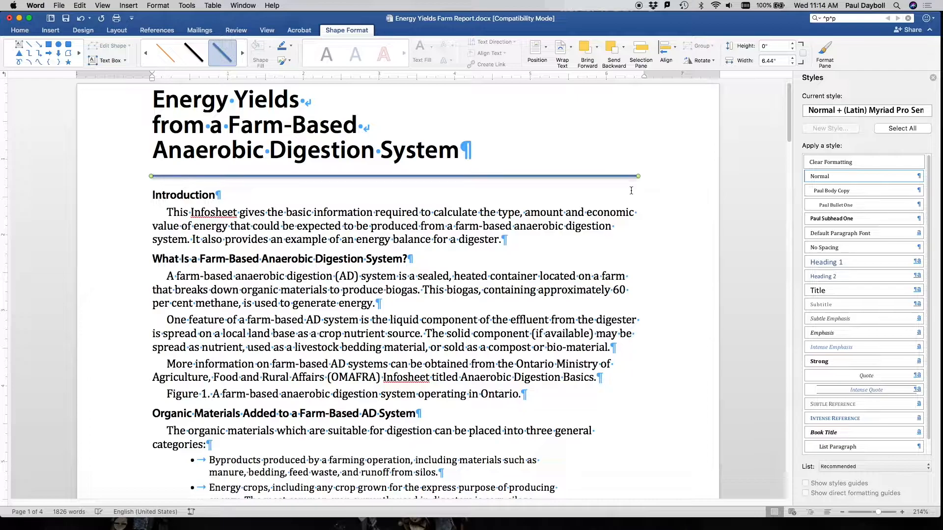
pyautogui.press('Up')
pyautogui.press('Up')
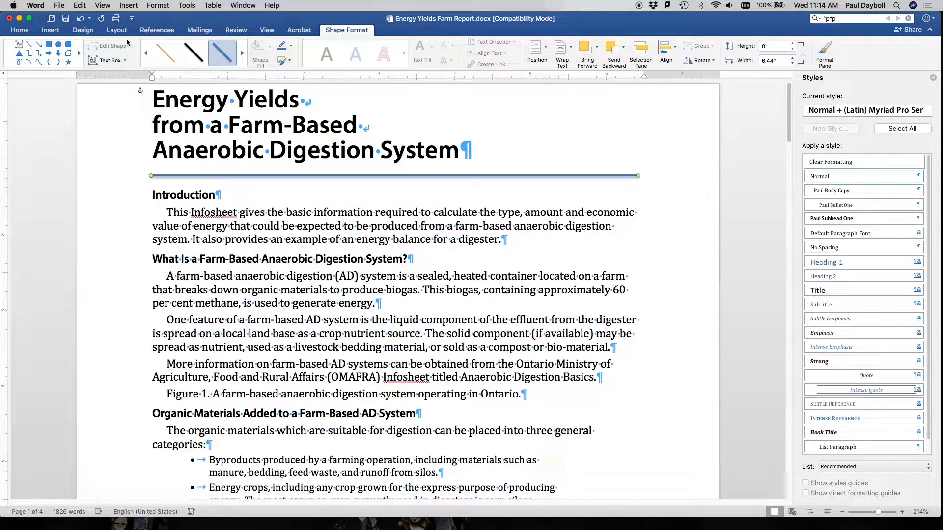
# Start inserting a picture from file and browse to the Large_Word_Report_Files folder inside Word training under Test and Assignments.
pyautogui.click(50, 30)
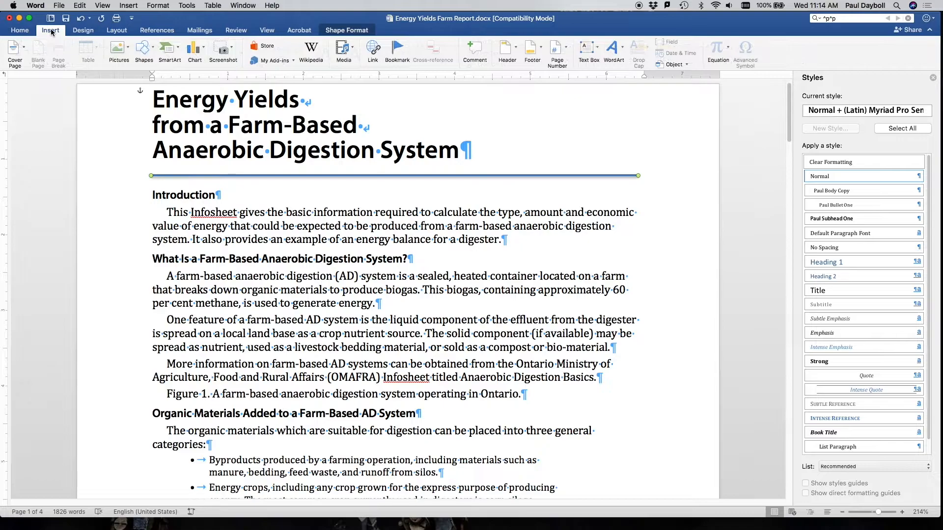
pyautogui.click(128, 5)
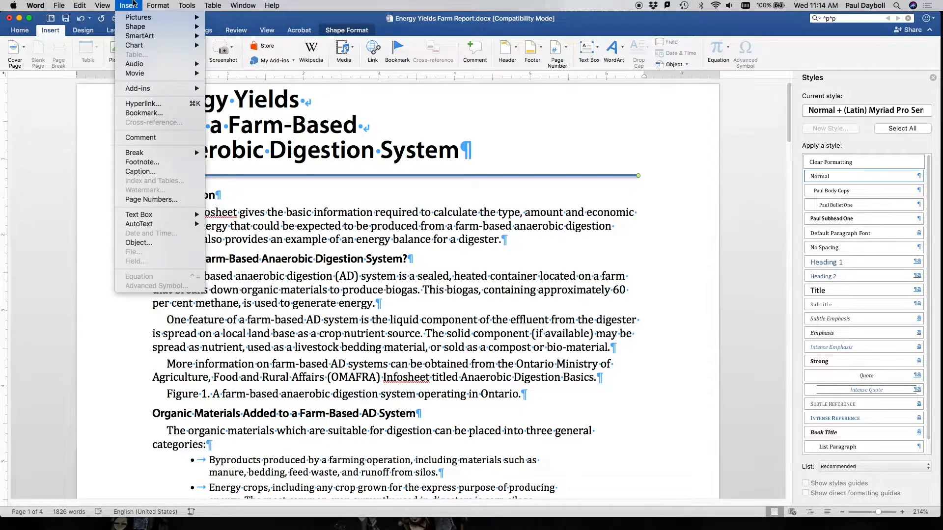
pyautogui.moveTo(138, 21)
pyautogui.click(44, 49)
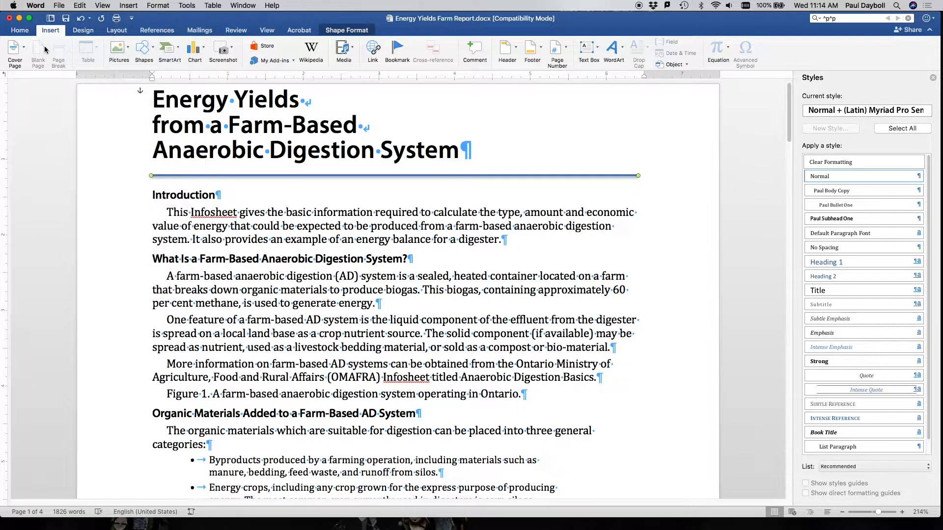
pyautogui.click(126, 54)
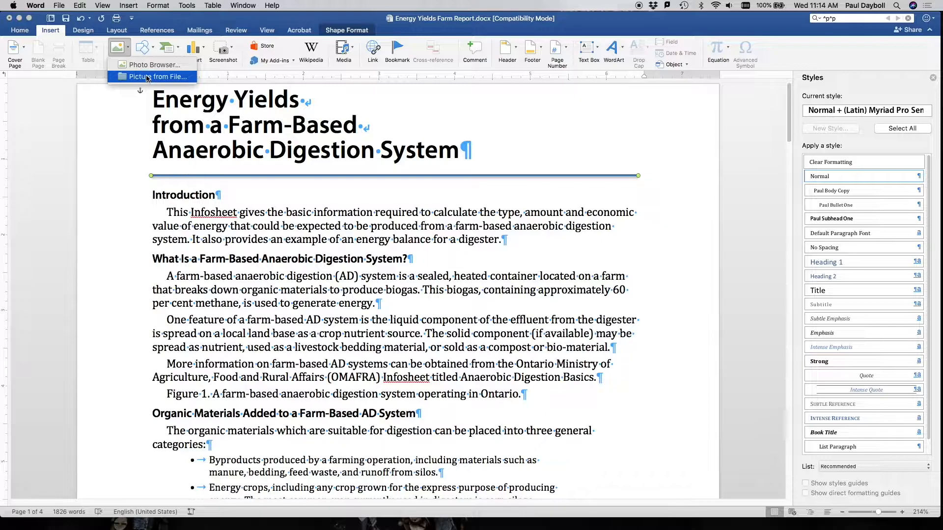
pyautogui.click(147, 77)
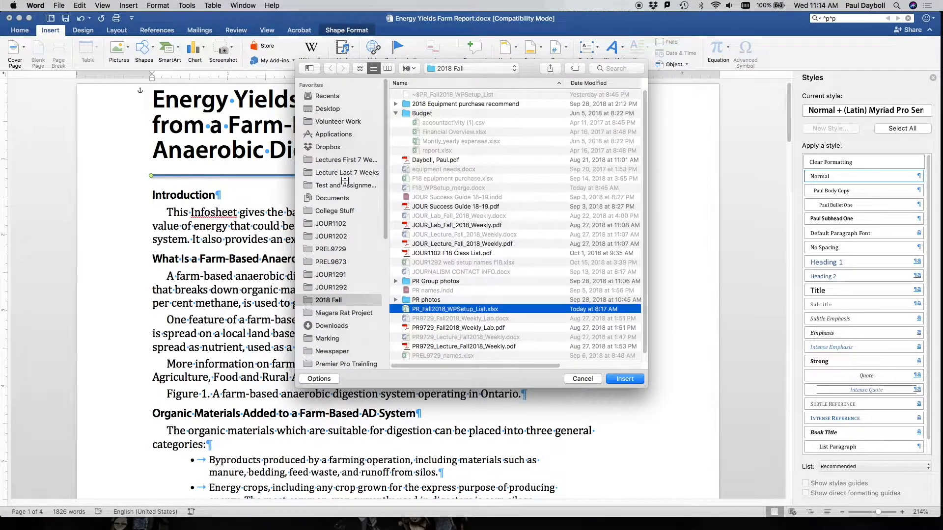
pyautogui.click(448, 70)
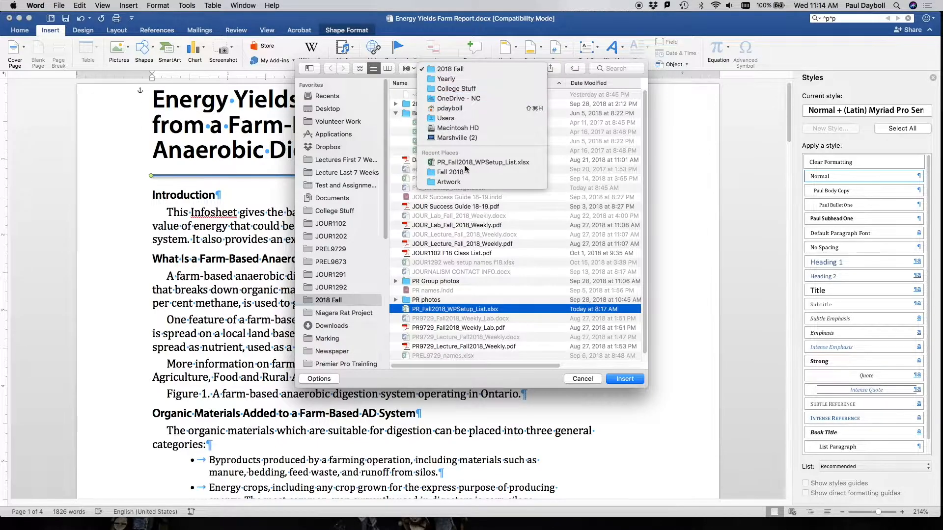
pyautogui.click(349, 160)
pyautogui.click(350, 184)
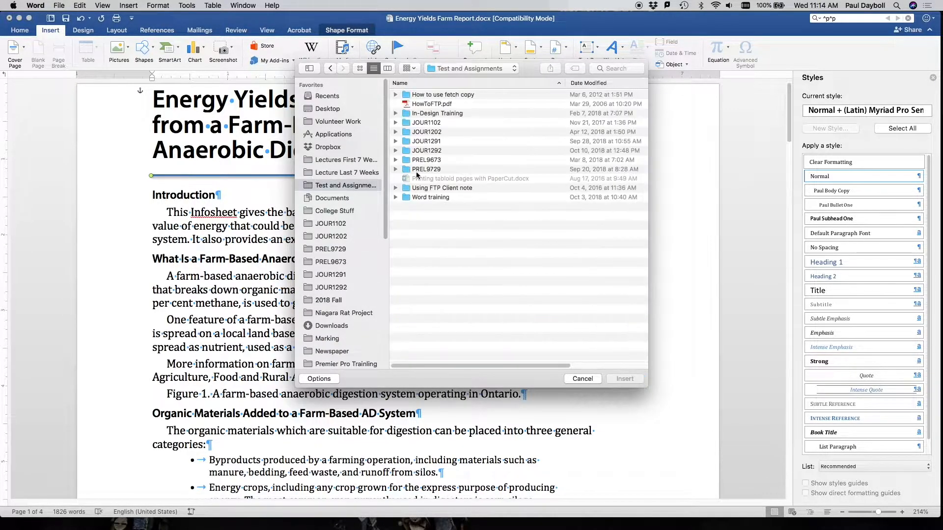
pyautogui.doubleClick(432, 197)
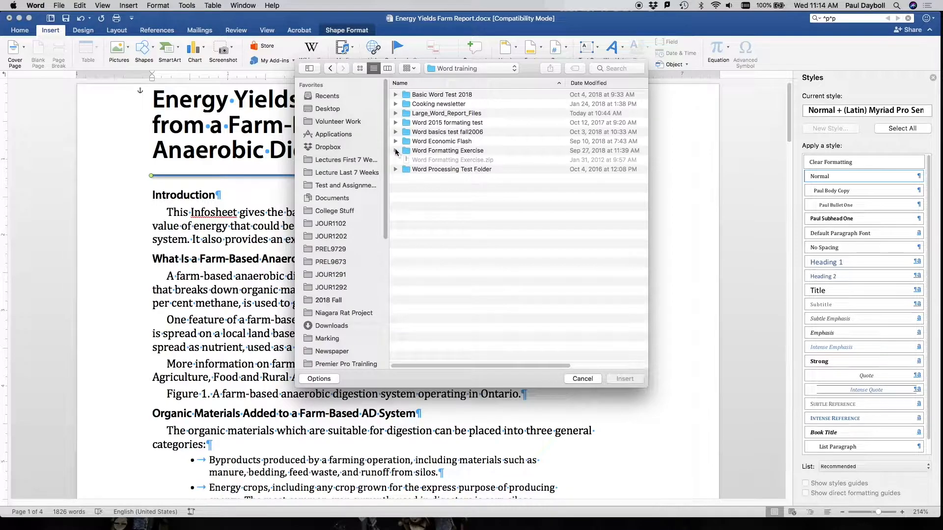
pyautogui.click(396, 114)
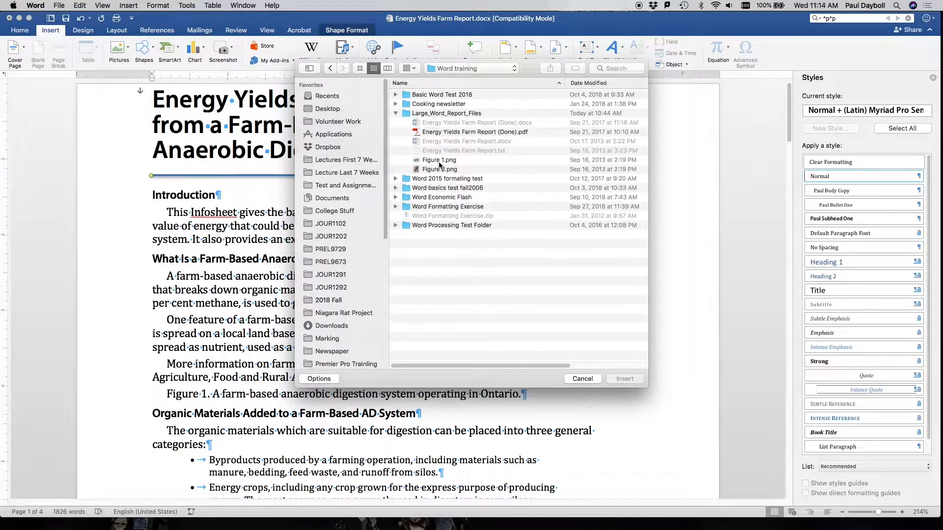
pyautogui.doubleClick(413, 114)
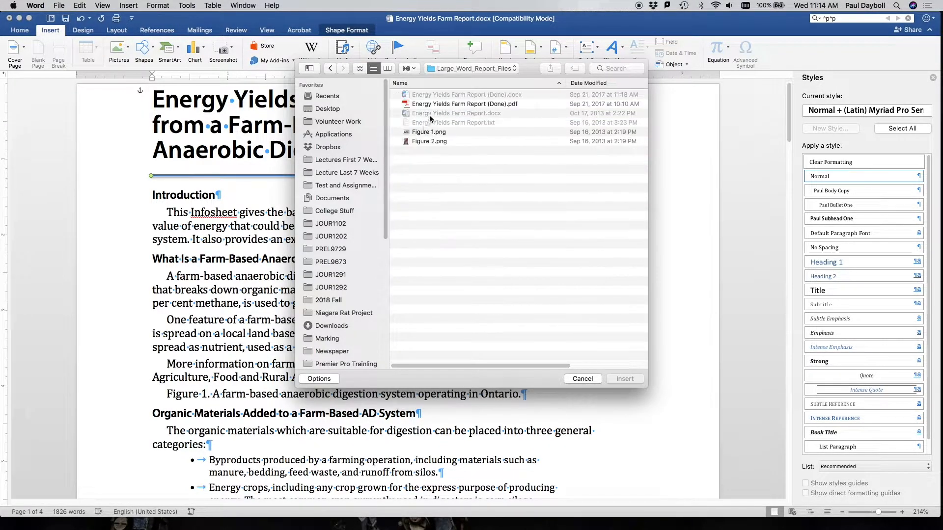
# Try to insert Figure 1.png at the start of the report title, and undo the insertion.
pyautogui.click(431, 132)
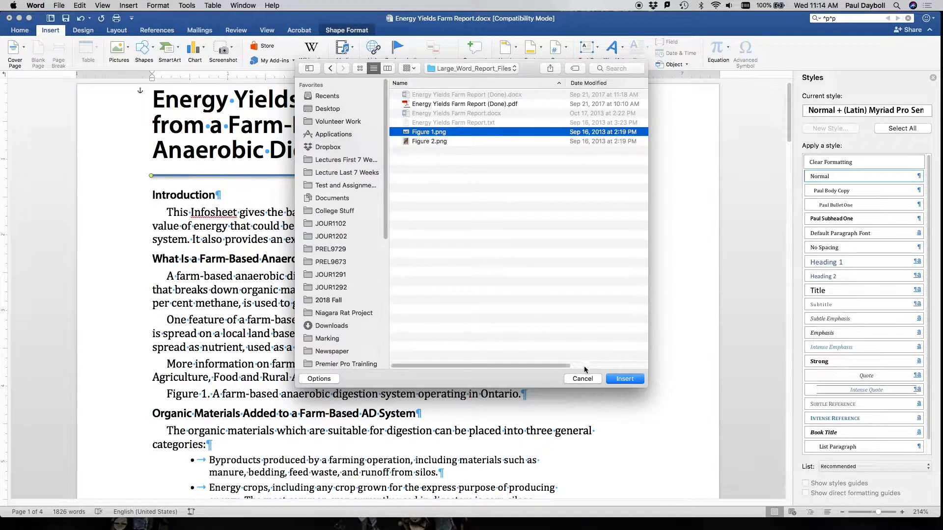
pyautogui.click(623, 379)
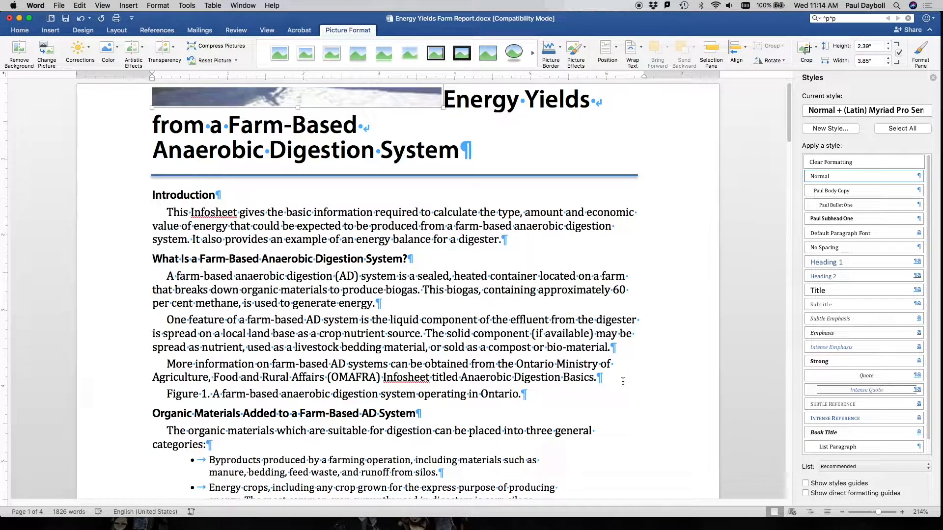
pyautogui.press('super+z')
# Insert Figure 1.png before the first "biogas" in the opening paragraph under "What Is a Farm-Based Anaerobic Digestion System?".
pyautogui.scroll(-5, 623, 382)
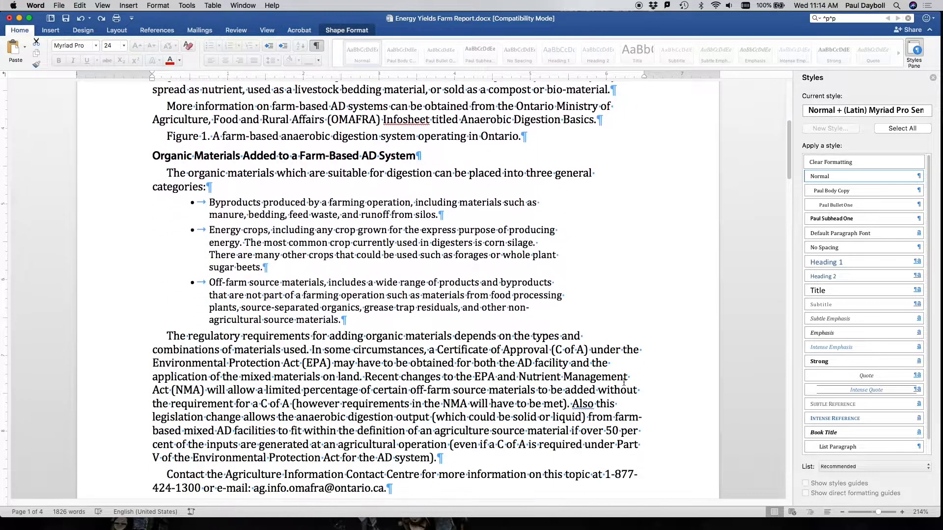
pyautogui.scroll(5, 623, 381)
pyautogui.scroll(-2, 624, 381)
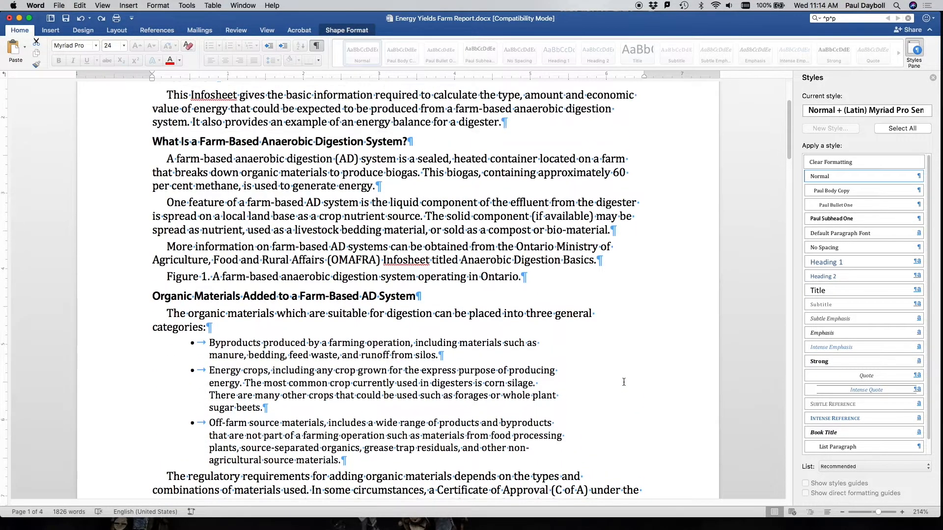
pyautogui.click(386, 173)
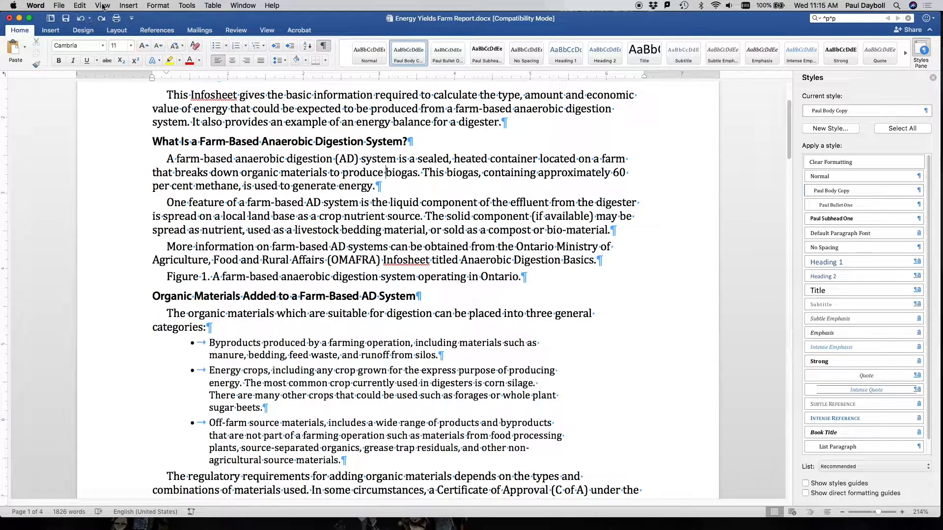
pyautogui.click(126, 6)
pyautogui.moveTo(147, 17)
pyautogui.click(231, 30)
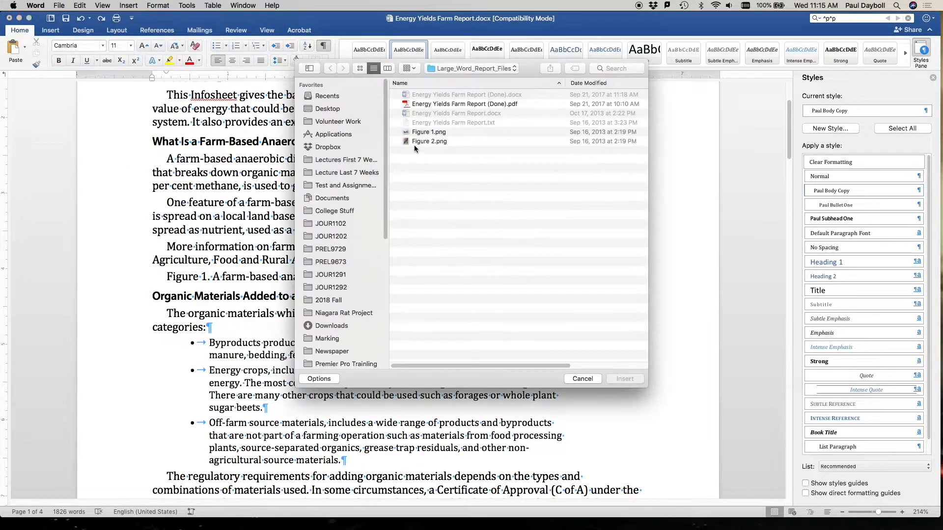
pyautogui.click(418, 132)
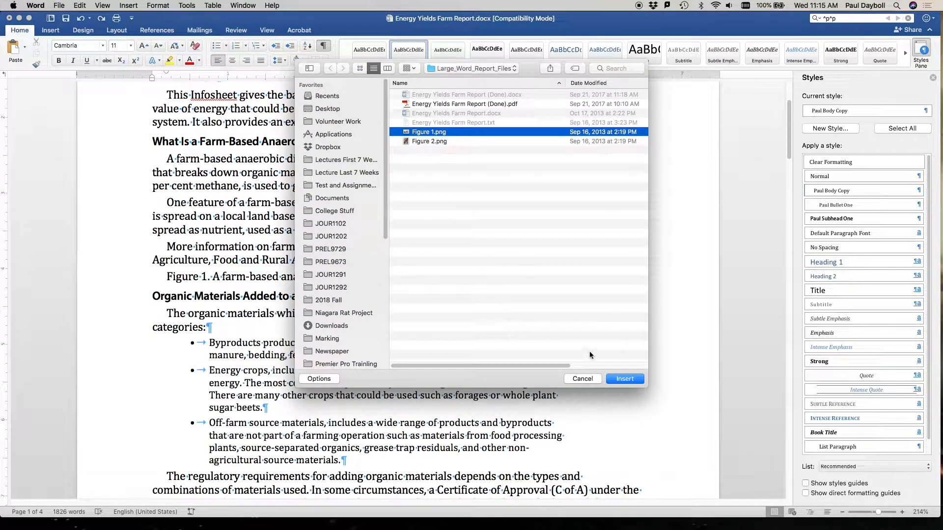
pyautogui.click(622, 380)
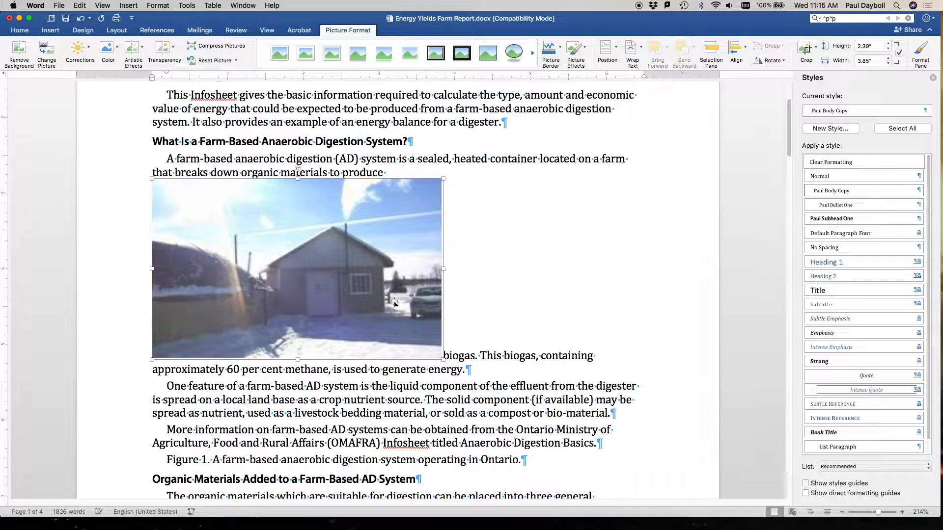
# Set the text wrapping of the Figure 1 picture to Tight.
pyautogui.doubleClick(338, 269)
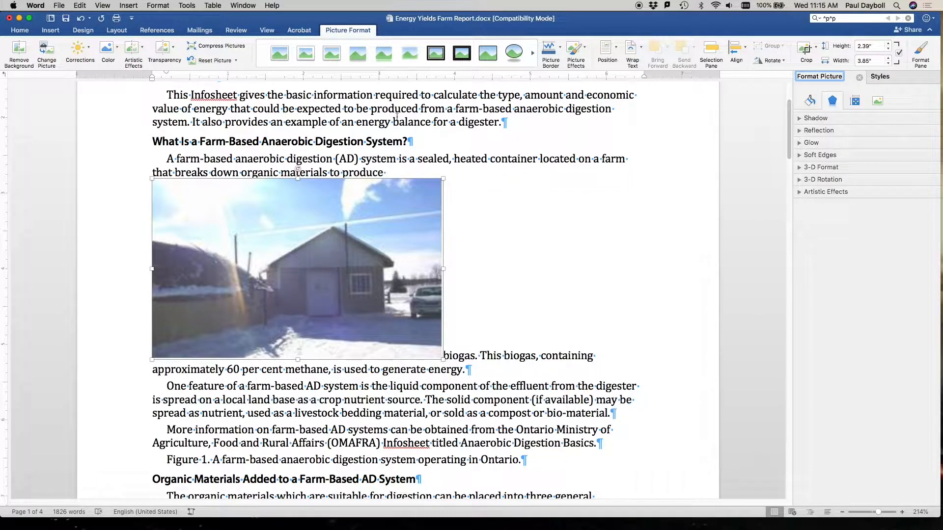
pyautogui.click(641, 48)
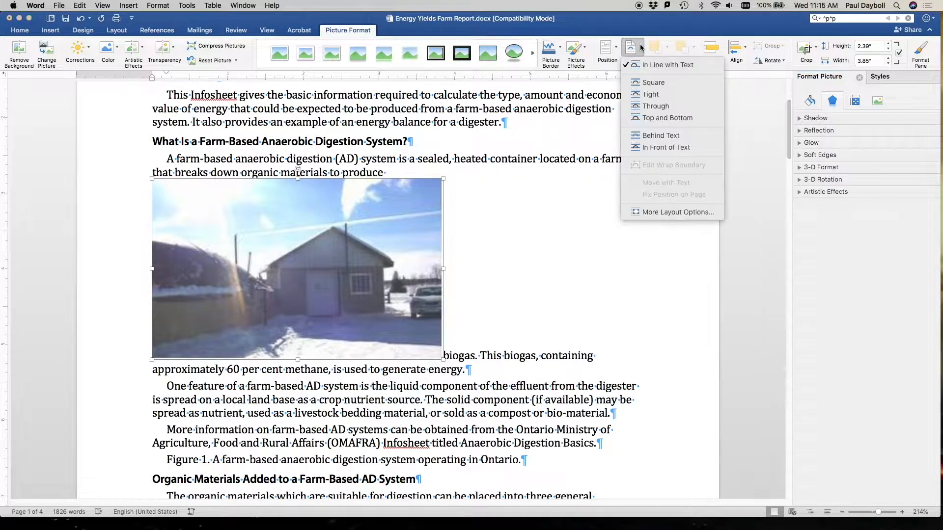
pyautogui.click(639, 97)
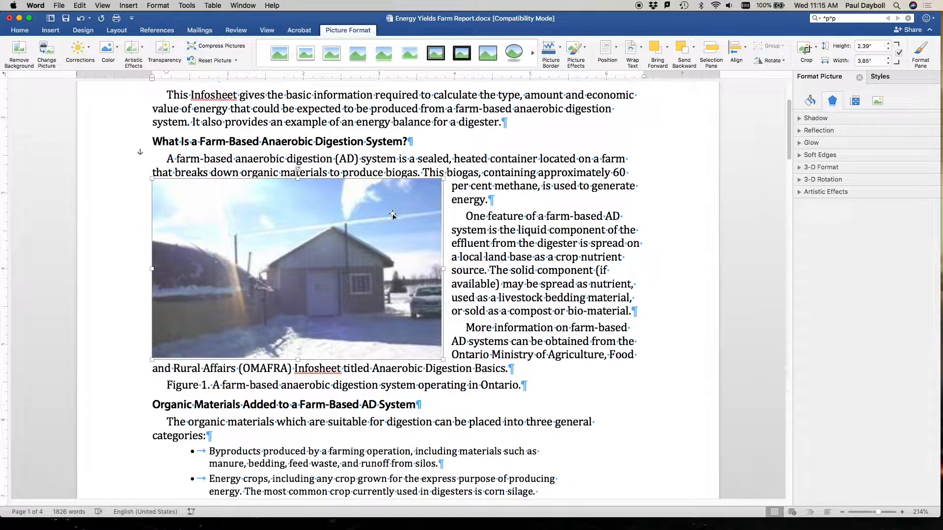
# Move the Figure 1 picture to the right side of the first paragraphs under "What Is a Farm-Based Anaerobic Digestion System?".
pyautogui.moveTo(389, 213); pyautogui.dragTo(585, 192)
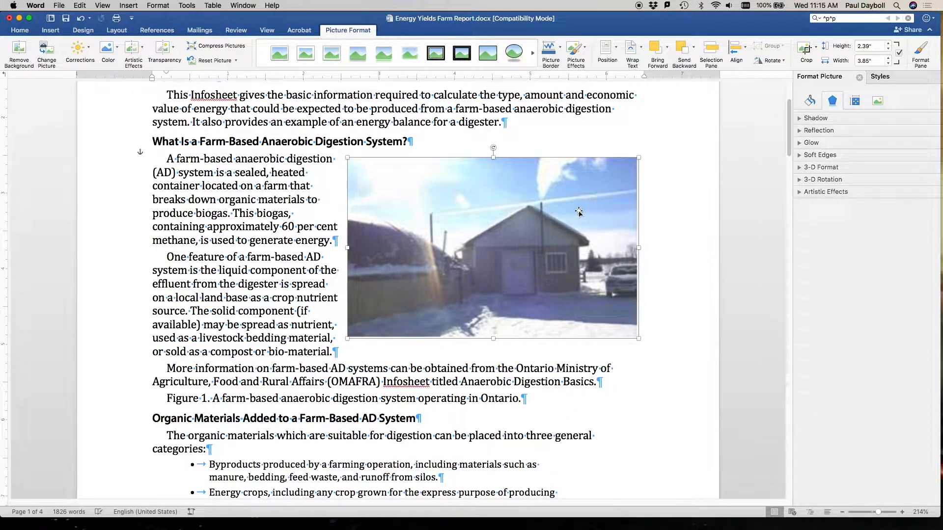
pyautogui.click(668, 208)
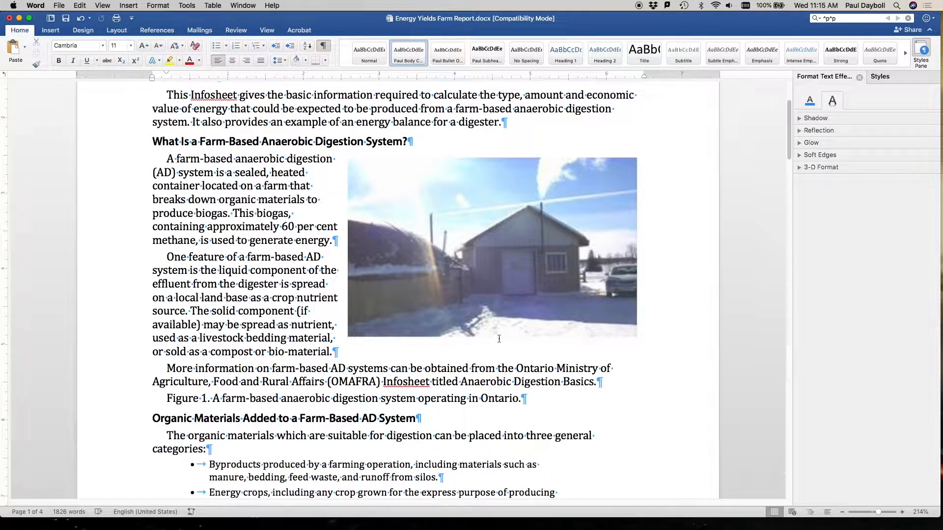
# Add a solid black 1 pt outline around the Figure 1 picture.
pyautogui.click(502, 248)
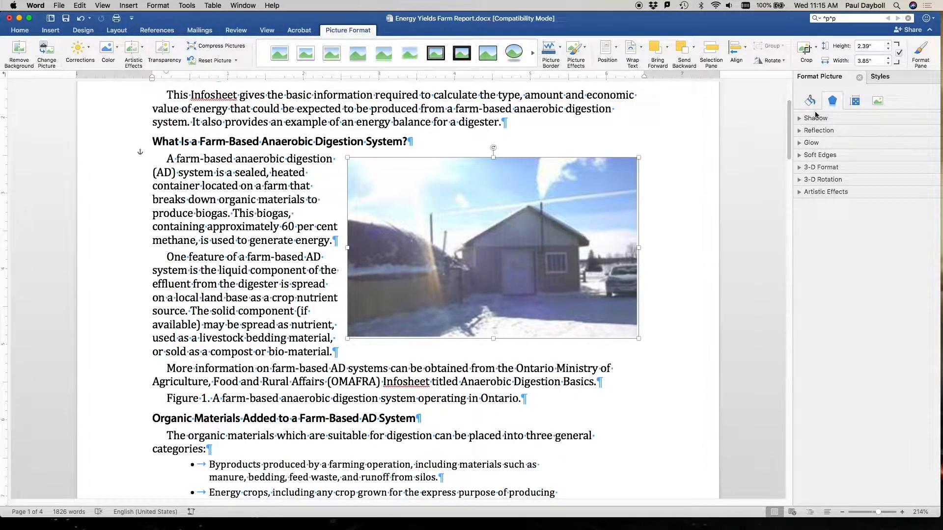
pyautogui.click(811, 101)
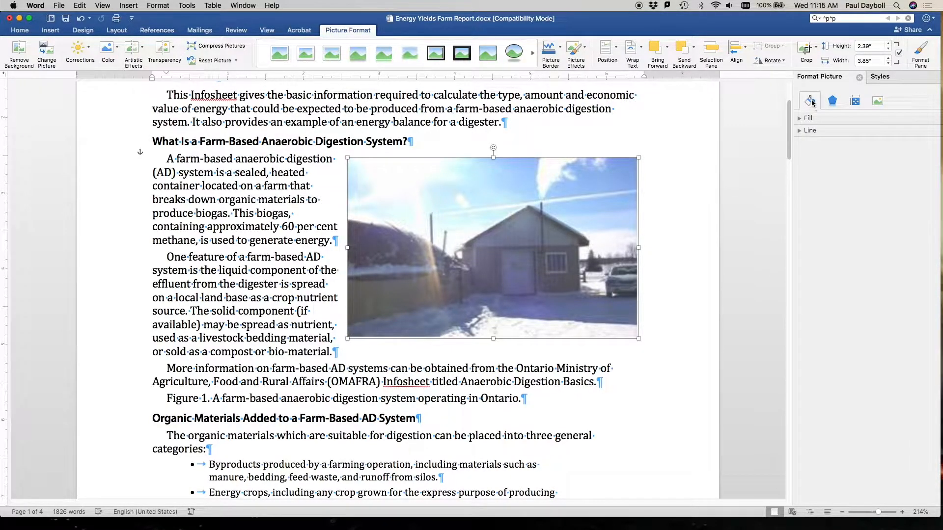
pyautogui.click(800, 130)
pyautogui.click(805, 156)
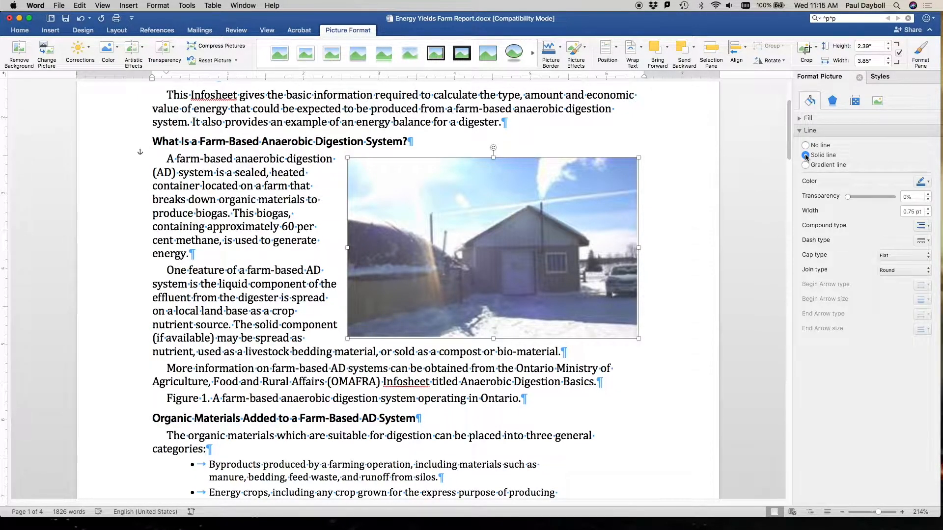
pyautogui.click(929, 210)
pyautogui.click(929, 183)
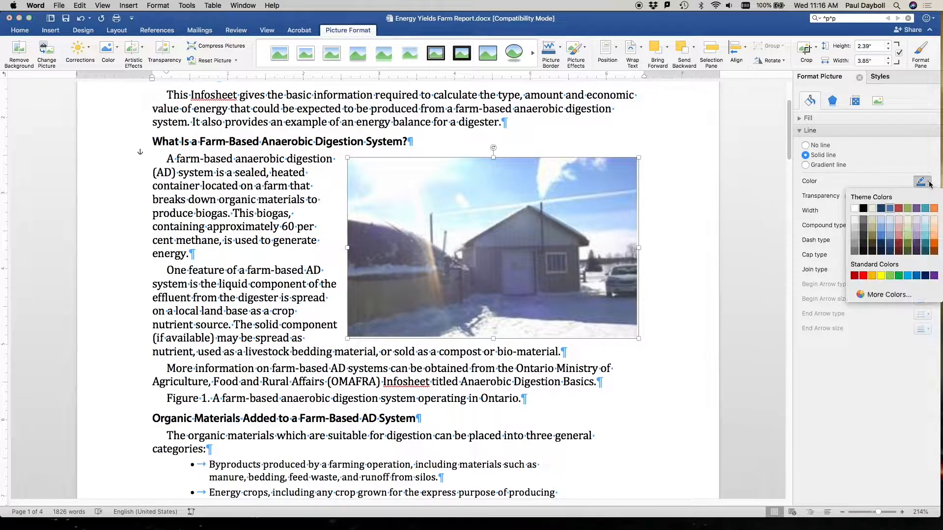
pyautogui.click(864, 212)
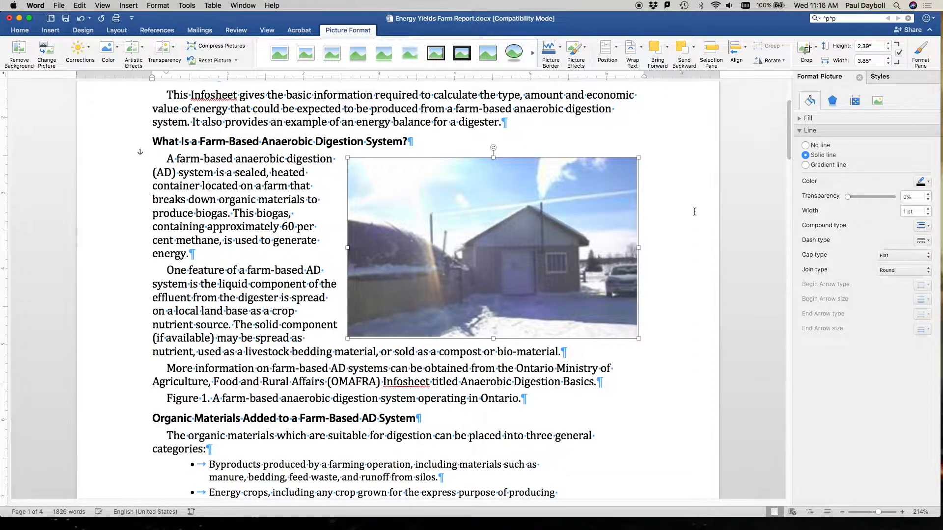
pyautogui.click(675, 222)
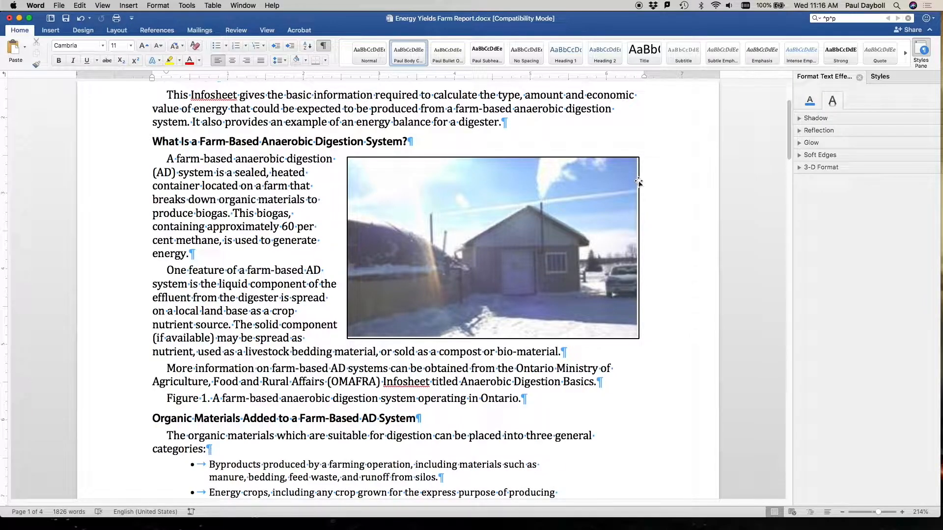
# Crop the right, left and bottom edges of the Figure 1 picture to about 3.18" wide by 2.19" high.
pyautogui.click(614, 192)
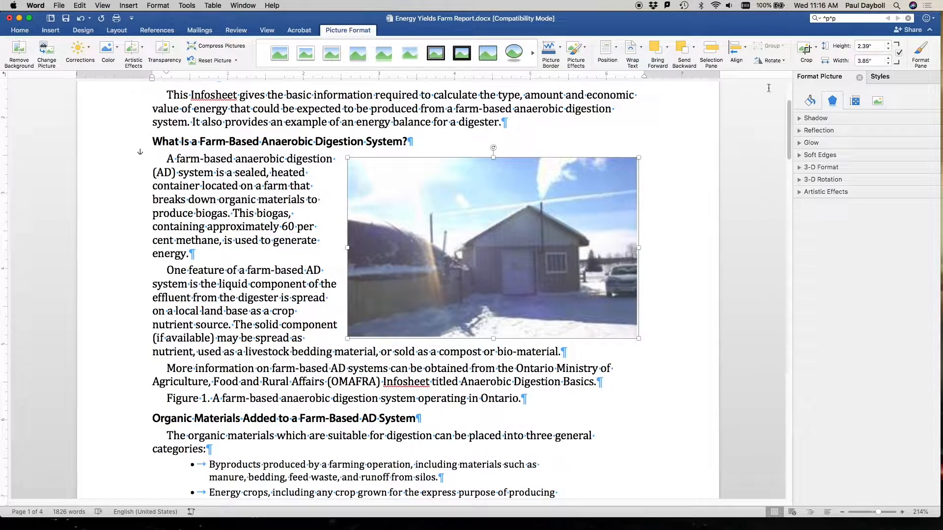
pyautogui.click(805, 49)
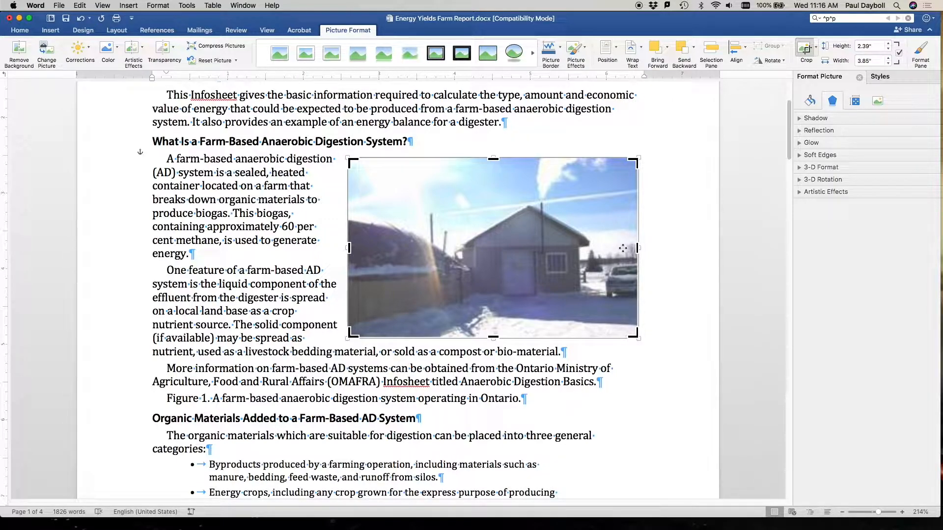
pyautogui.moveTo(622, 248)
pyautogui.mouseDown()
pyautogui.moveTo(608, 248)
pyautogui.moveTo(627, 245)
pyautogui.mouseUp()
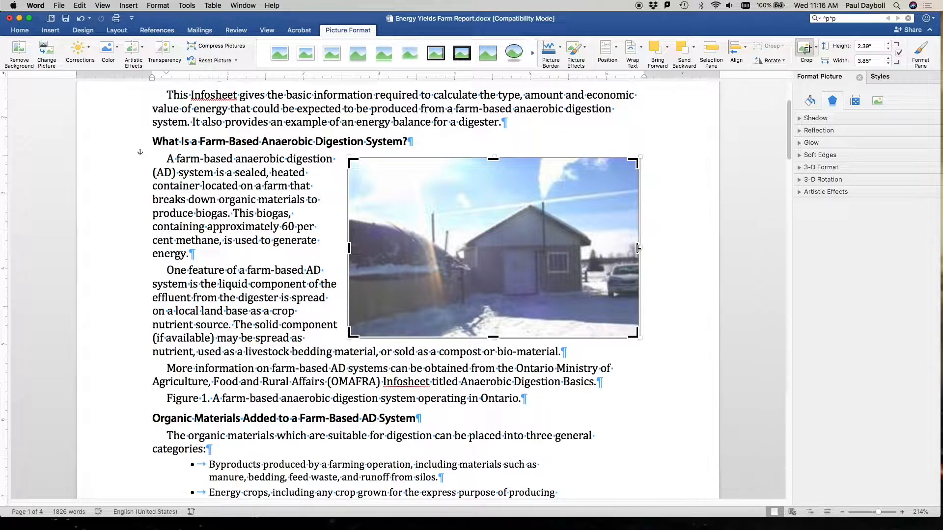
pyautogui.click(638, 248)
pyautogui.moveTo(637, 248); pyautogui.dragTo(607, 245)
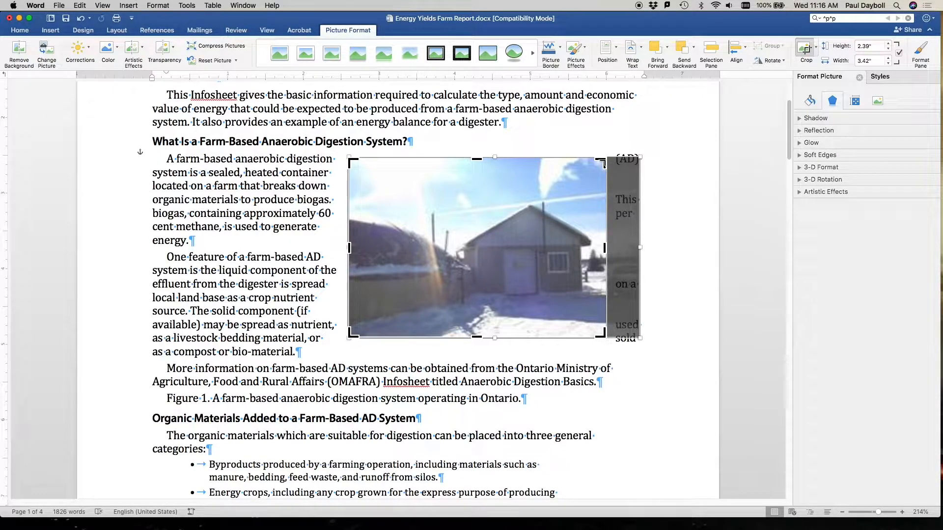
pyautogui.moveTo(609, 153)
pyautogui.mouseDown()
pyautogui.moveTo(621, 143)
pyautogui.moveTo(583, 158)
pyautogui.moveTo(608, 152)
pyautogui.mouseUp()
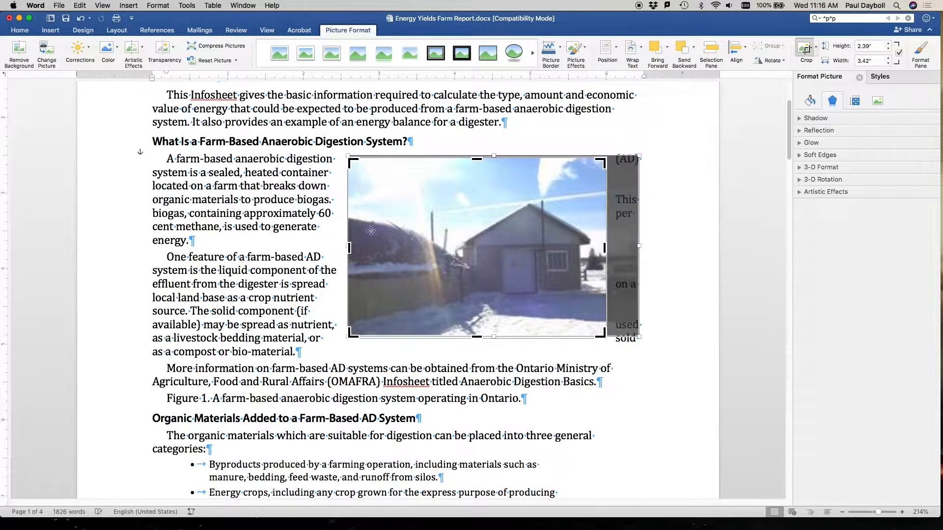
pyautogui.moveTo(349, 247); pyautogui.dragTo(367, 247)
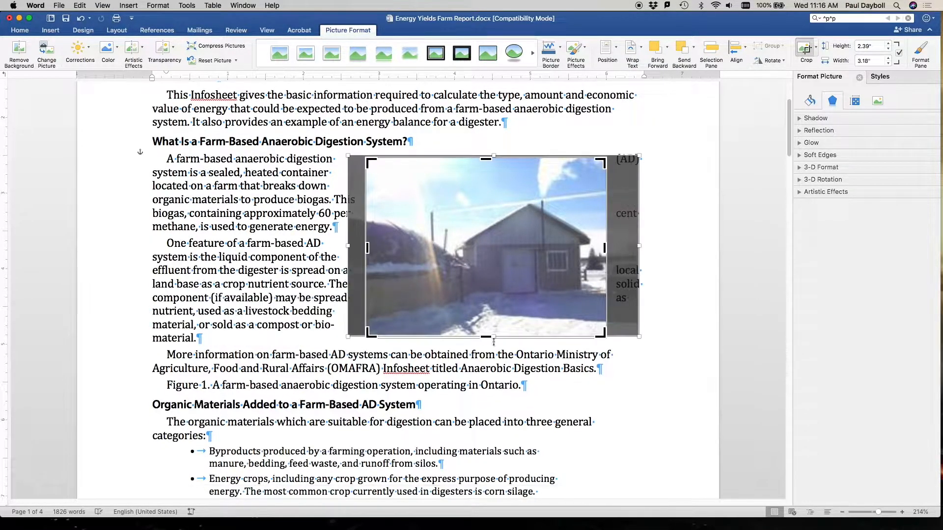
pyautogui.moveTo(487, 338); pyautogui.dragTo(486, 323)
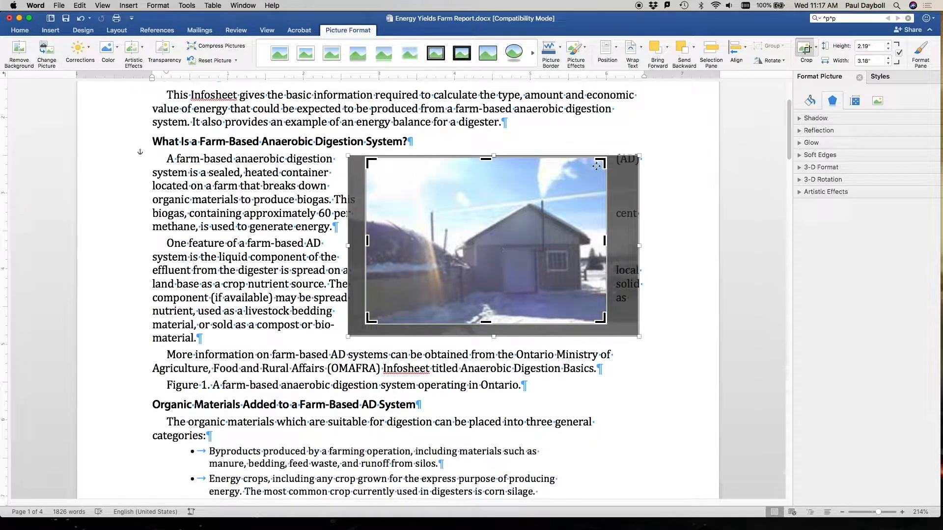
# Shift the image slightly within its crop frame, finish cropping, and move the Figure 1 picture over to the right margin.
pyautogui.click(513, 225)
pyautogui.moveTo(513, 226); pyautogui.dragTo(516, 222)
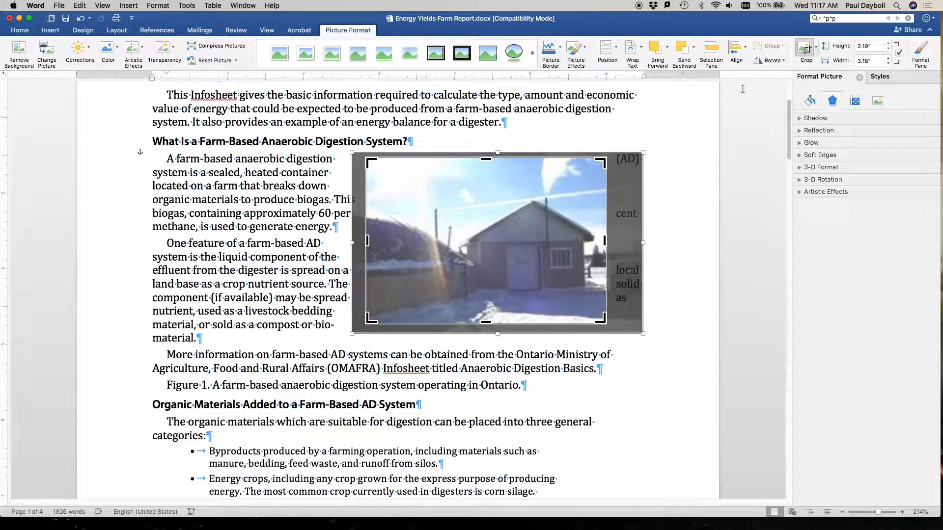
pyautogui.click(804, 49)
pyautogui.moveTo(577, 192)
pyautogui.mouseDown()
pyautogui.moveTo(566, 192)
pyautogui.moveTo(577, 192)
pyautogui.mouseUp()
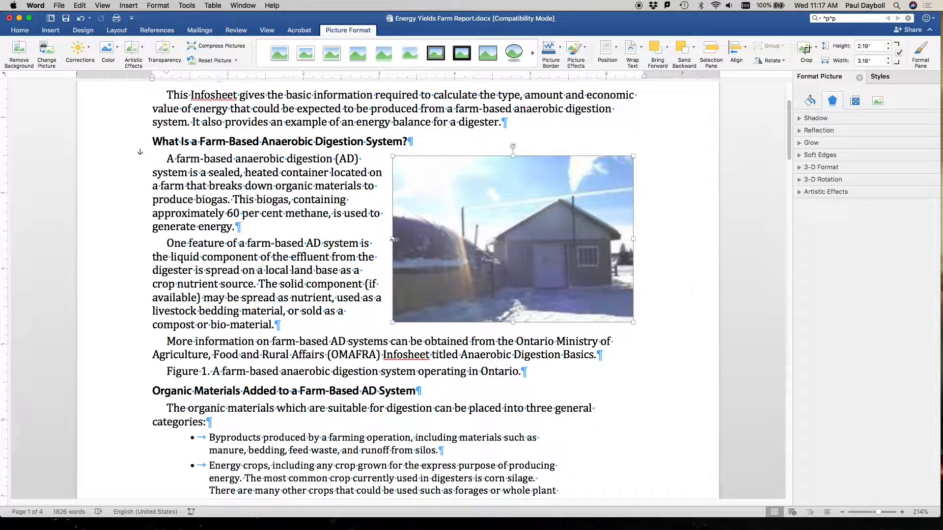
# Try narrowing the Figure 1 picture to 2" wide from its left side, and undo the resize.
pyautogui.moveTo(394, 239); pyautogui.dragTo(481, 242)
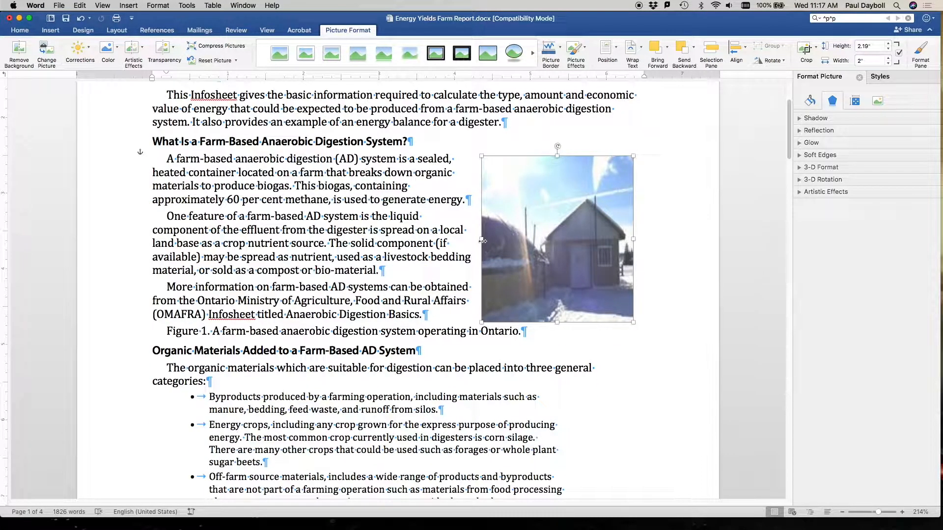
pyautogui.press('super+z')
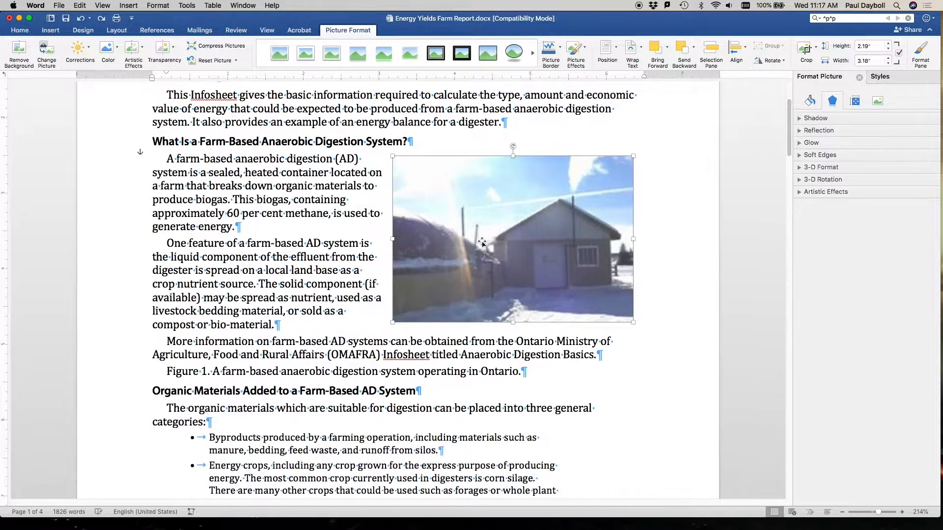
pyautogui.moveTo(393, 321); pyautogui.dragTo(396, 320)
# Italicize and right-align the whole caption "Figure 1. A farm-based anaerobic digestion system operating in Ontario.".
pyautogui.doubleClick(297, 372)
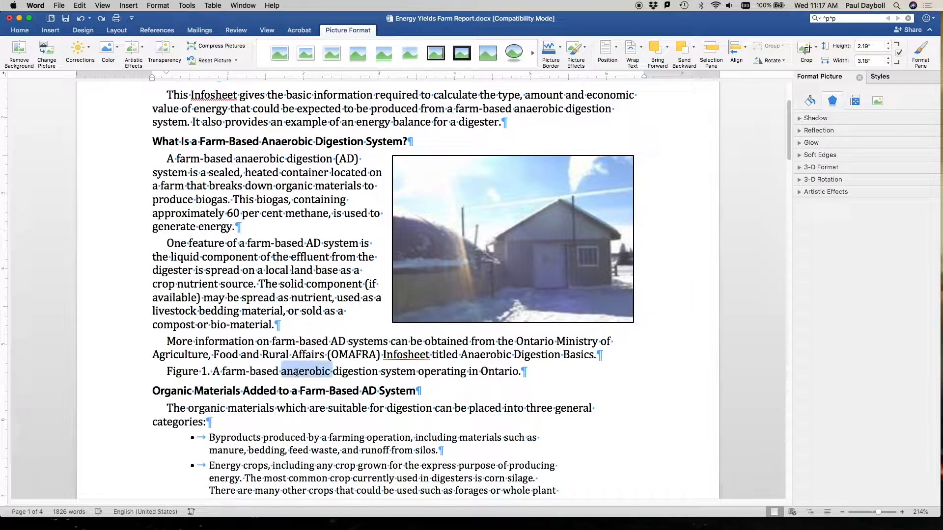
pyautogui.moveTo(169, 373); pyautogui.dragTo(520, 373)
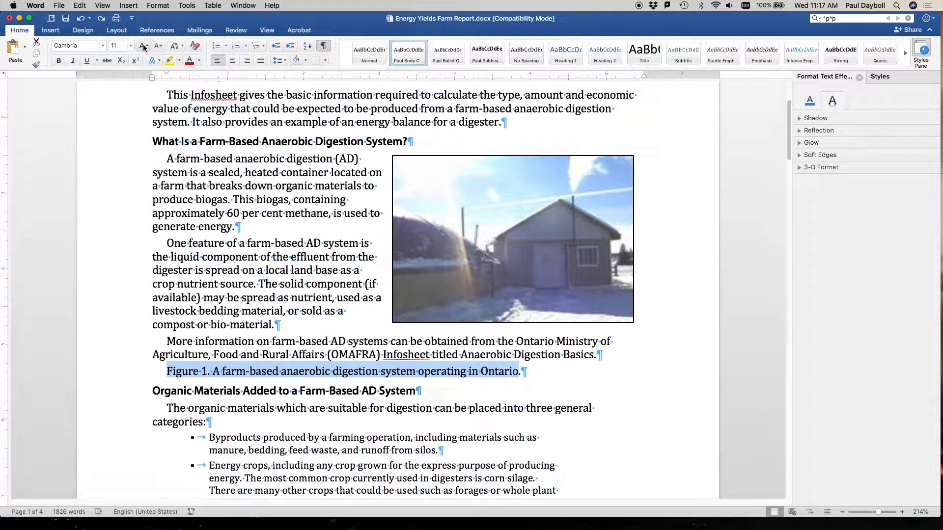
pyautogui.click(72, 60)
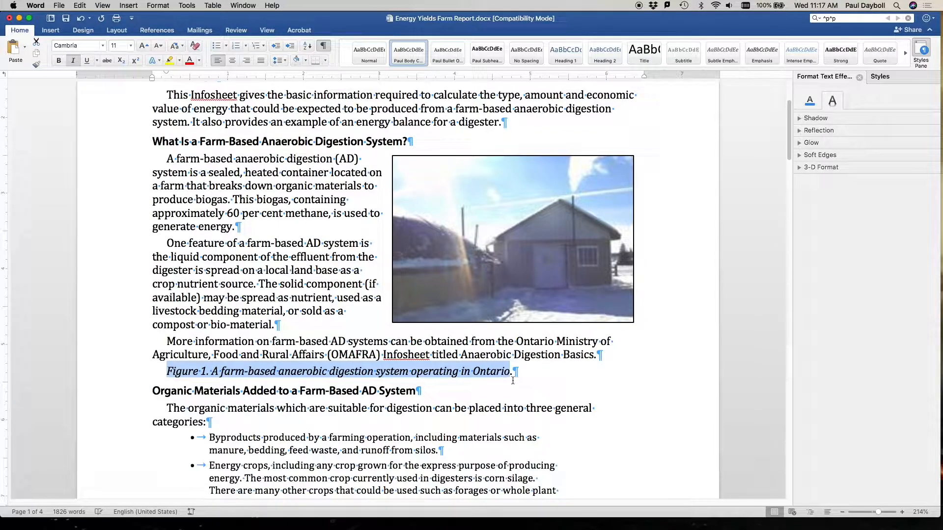
pyautogui.moveTo(513, 372); pyautogui.dragTo(178, 349)
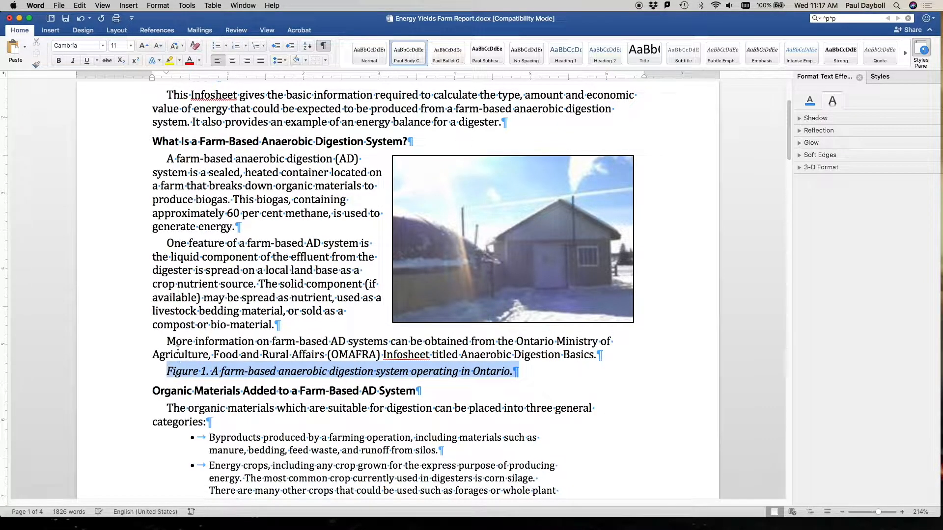
pyautogui.click(73, 60)
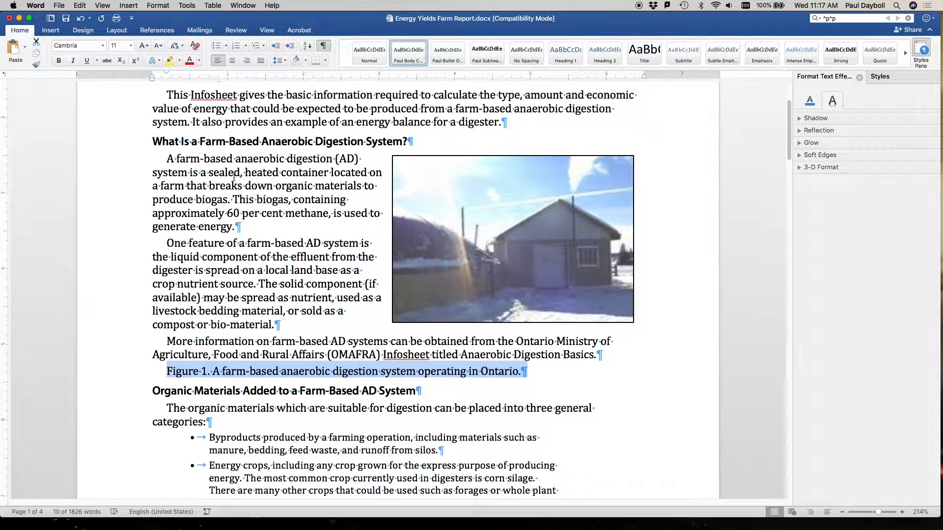
pyautogui.click(72, 60)
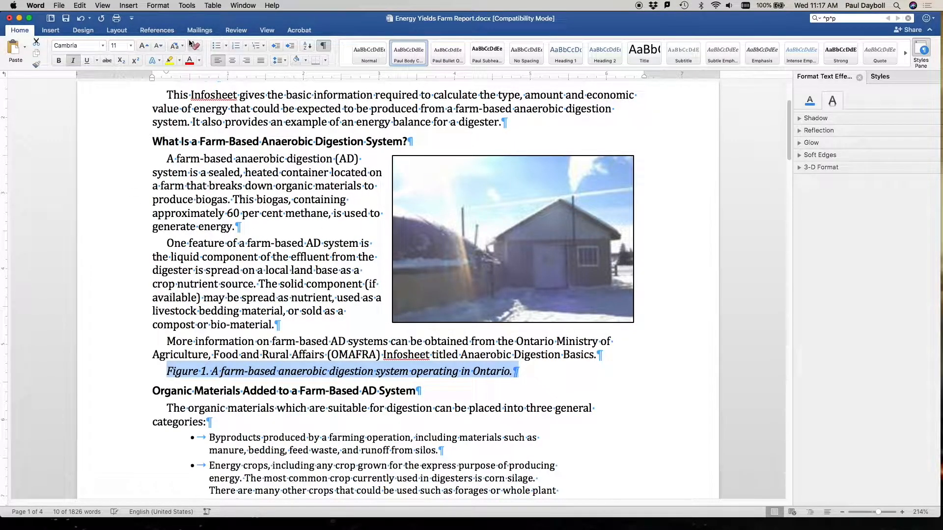
pyautogui.click(247, 60)
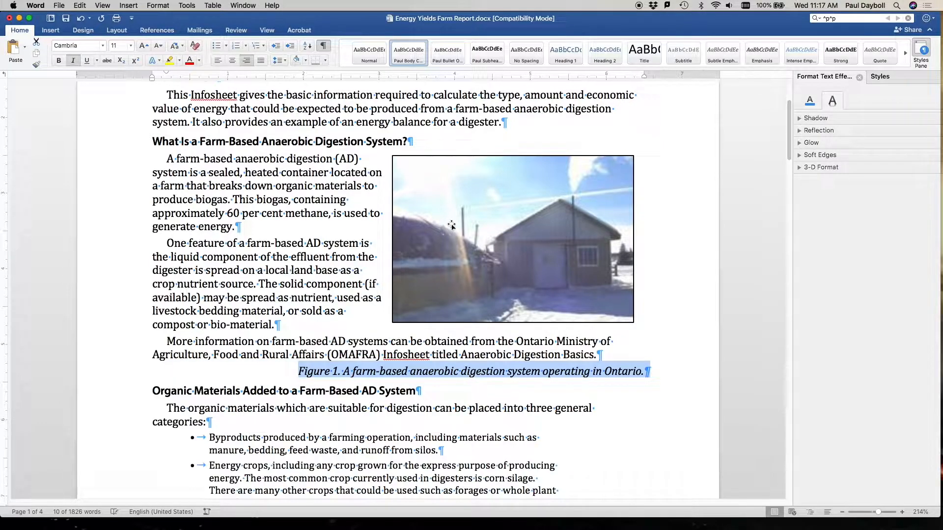
# Resize the Figure 1 picture proportionally from its lower-left corner, making it slightly smaller than its cropped size.
pyautogui.click(438, 288)
pyautogui.moveTo(393, 322); pyautogui.dragTo(368, 362)
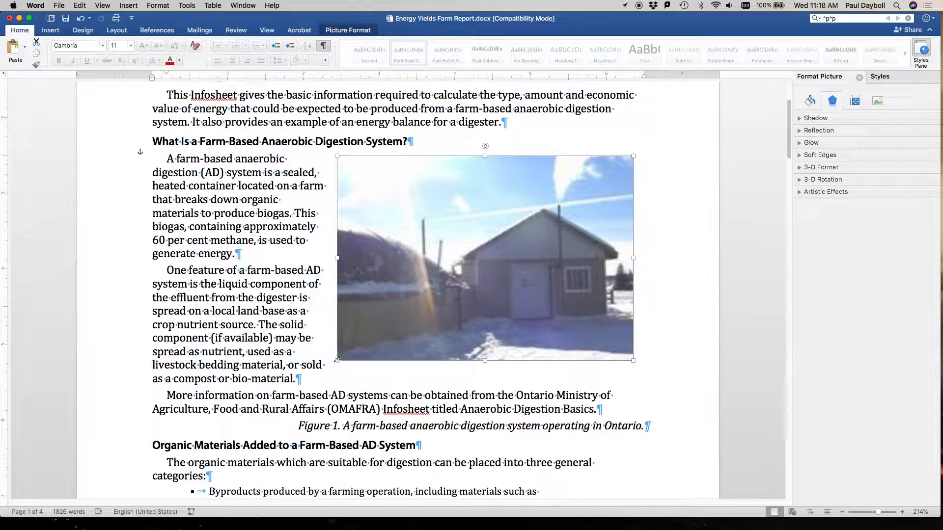
pyautogui.moveTo(343, 357); pyautogui.dragTo(502, 317)
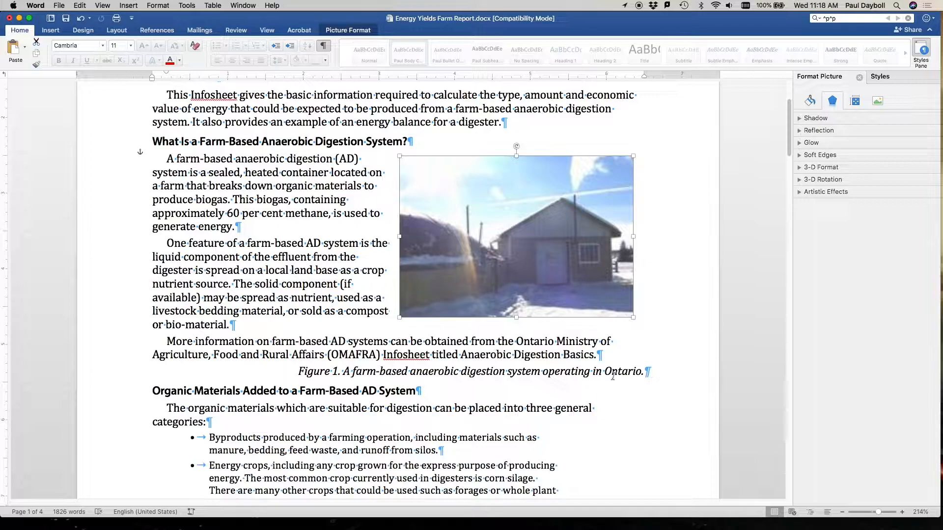